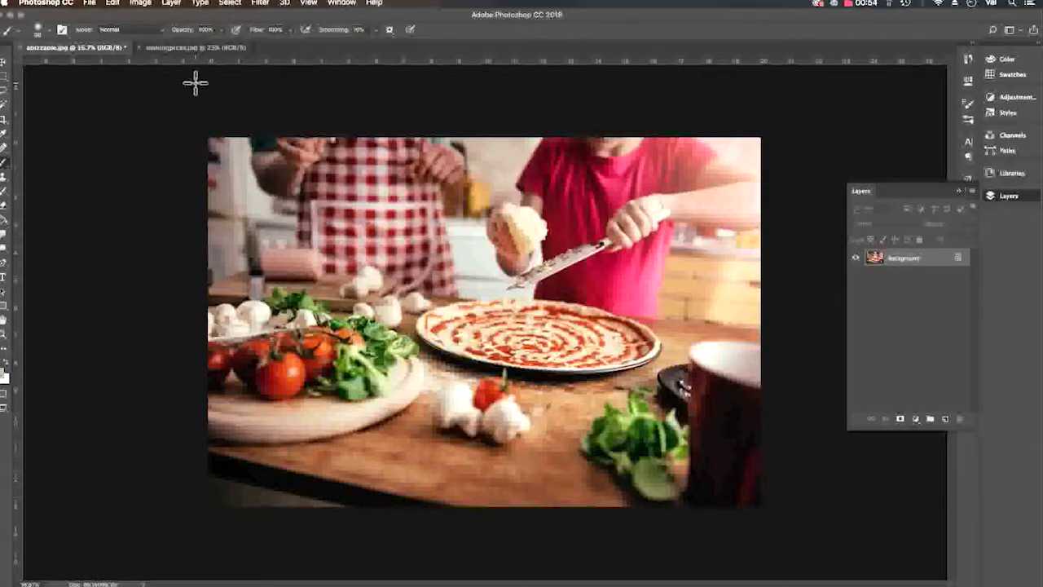
Copy the entire makingpizza.jpg flour image and paste it as a new layer into the pizza kitchen photo
click(180, 49)
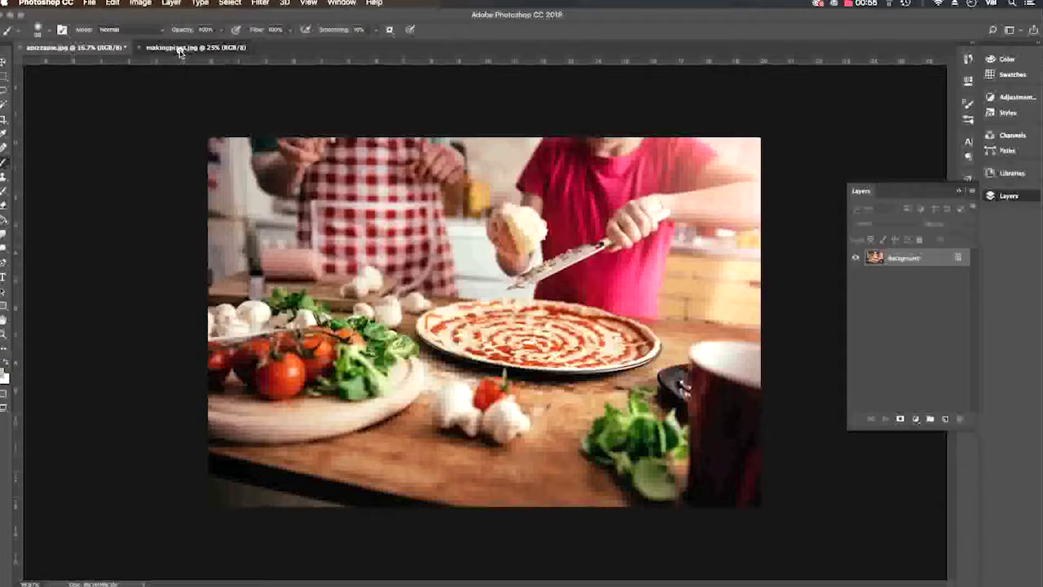
click(61, 49)
click(180, 48)
key(ctrl+a)
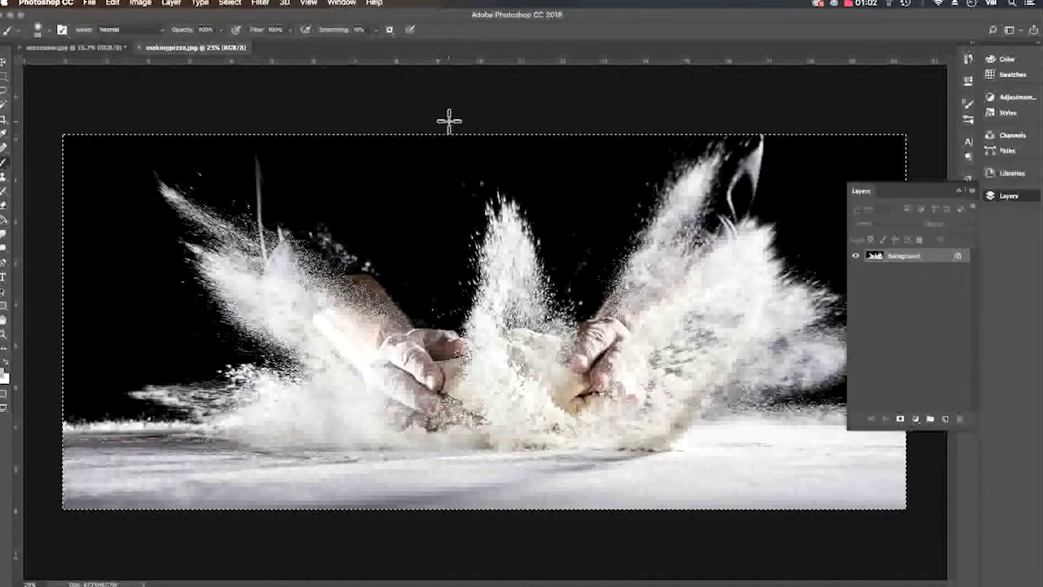
click(92, 3)
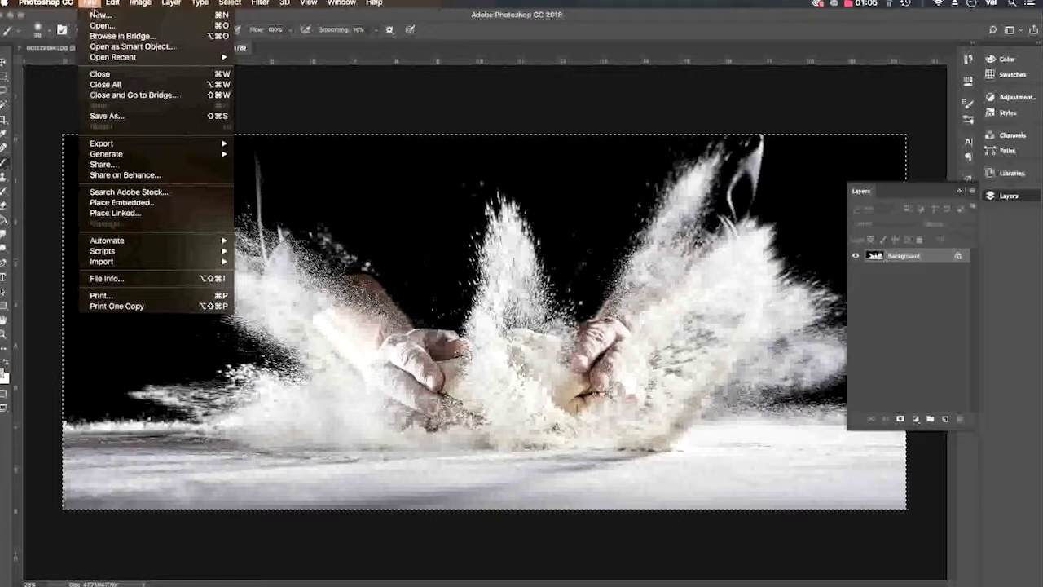
mouse_move(229, 5)
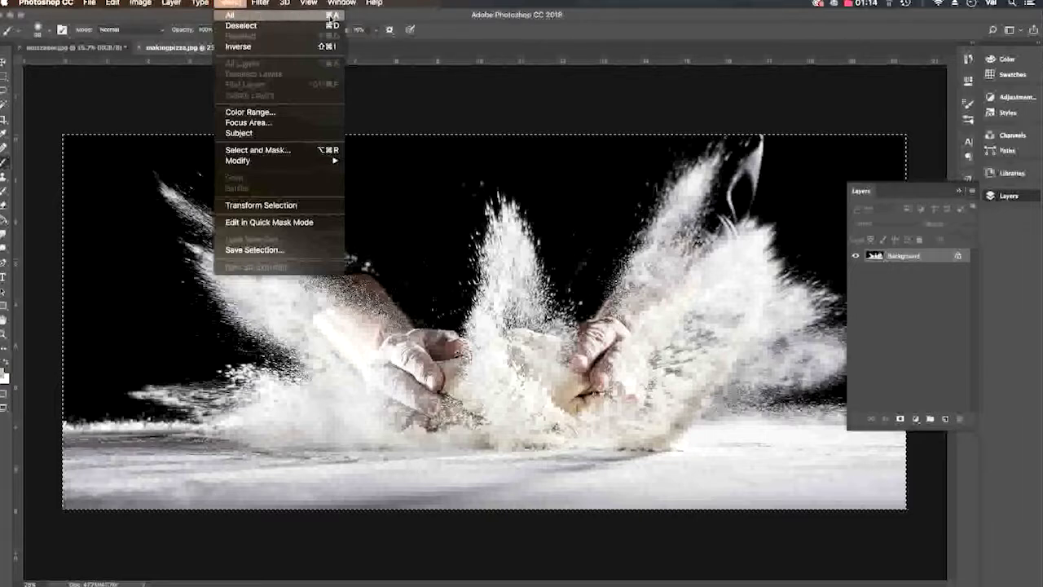
click(236, 4)
key(super+a)
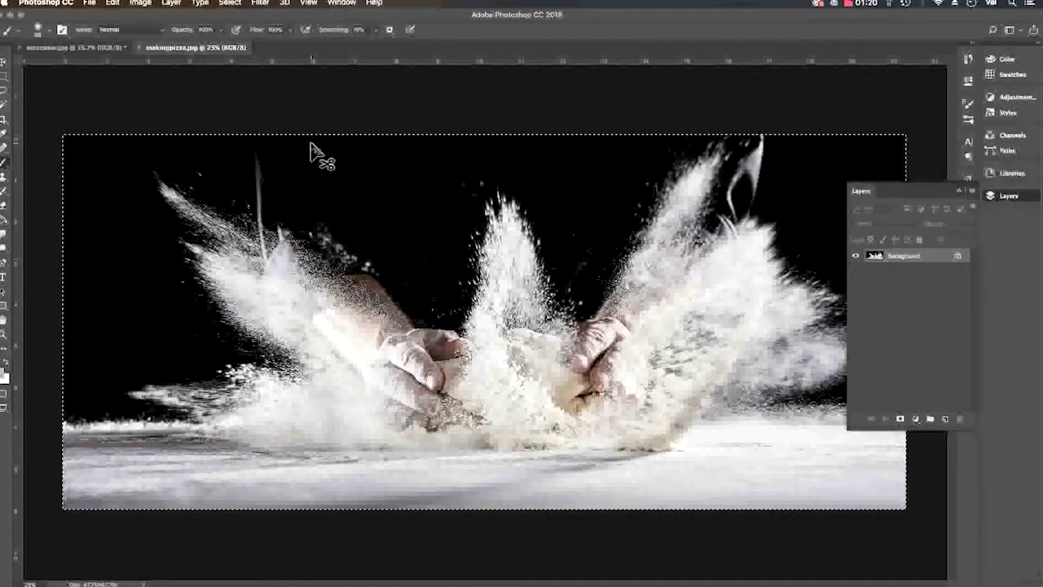
key(super+c)
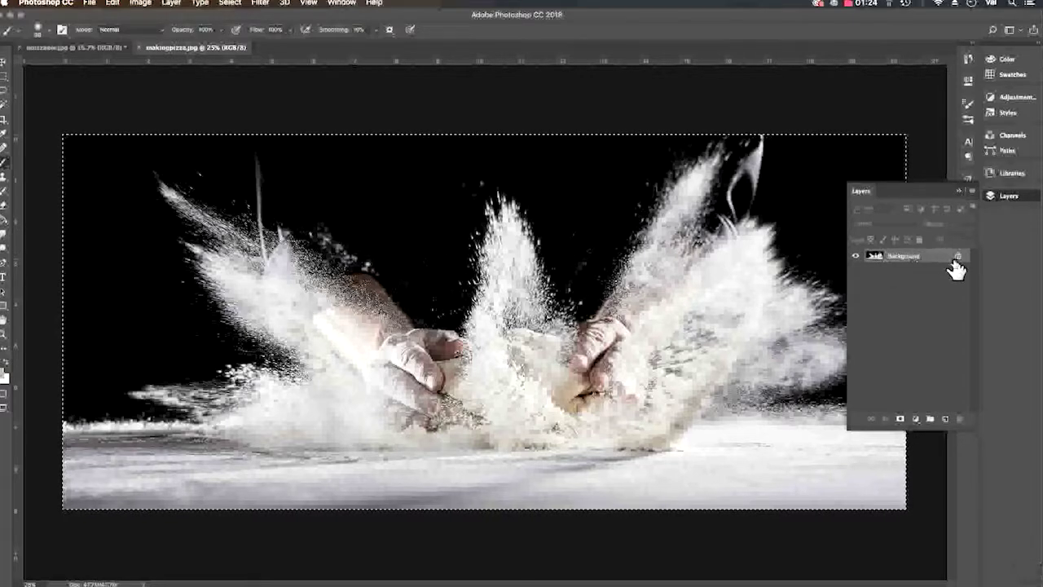
click(82, 48)
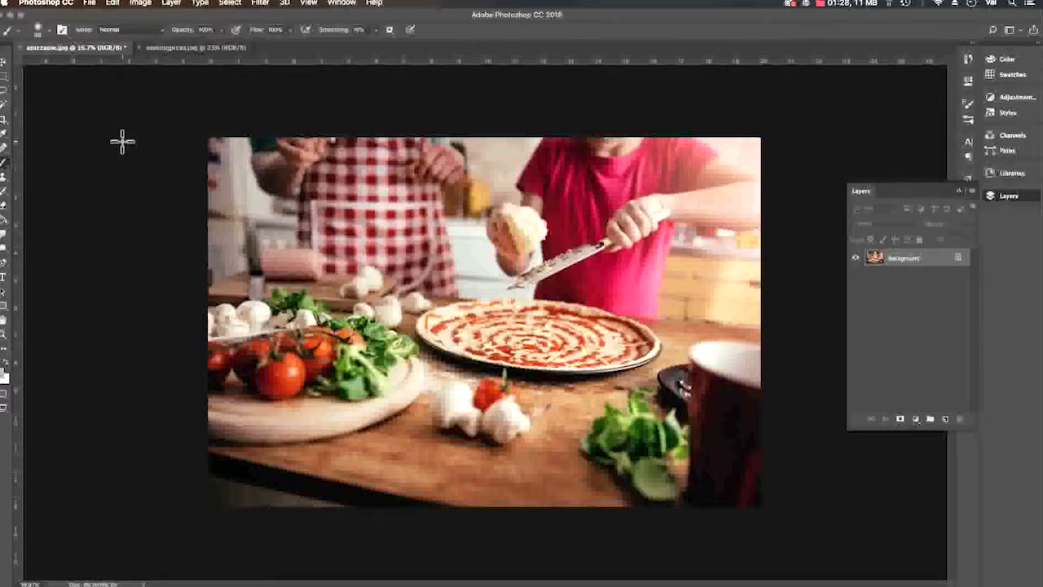
drag(122, 142, 122, 142)
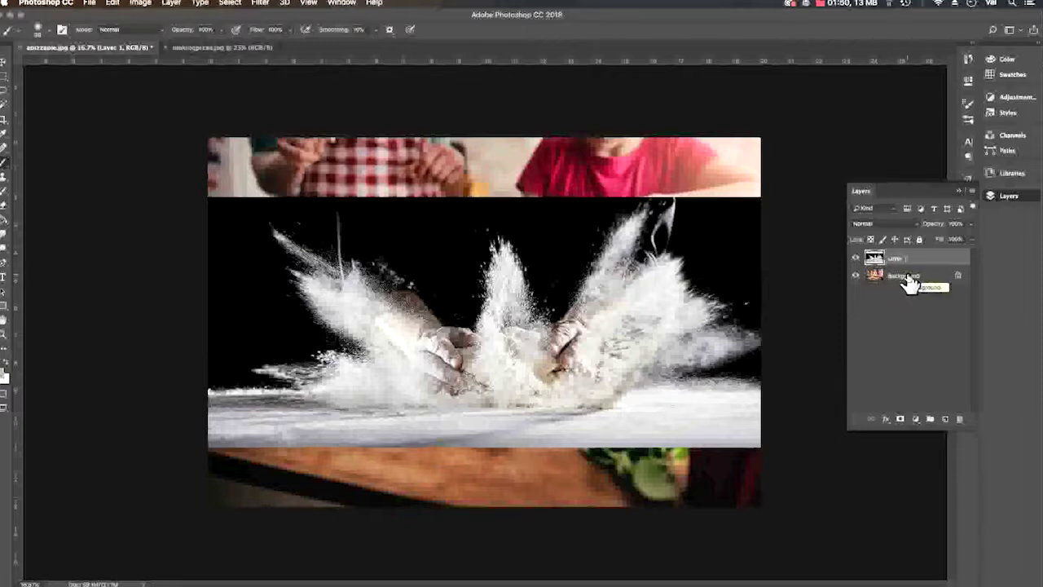
Move the flour layer down to the lower part of the photo and set its blend mode to Lighten
drag(896, 265, 885, 285)
click(4, 63)
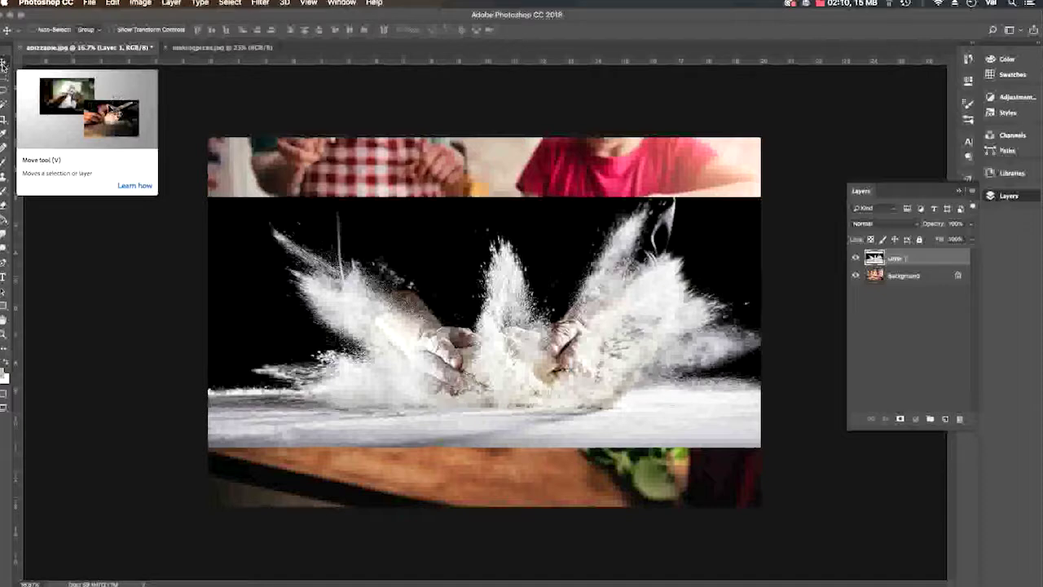
drag(507, 315, 507, 403)
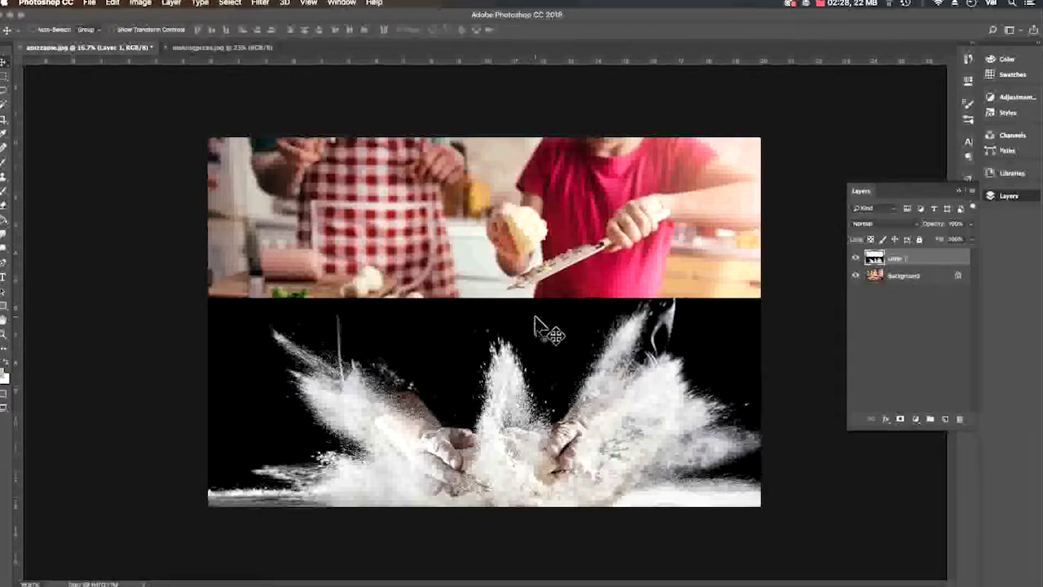
click(896, 225)
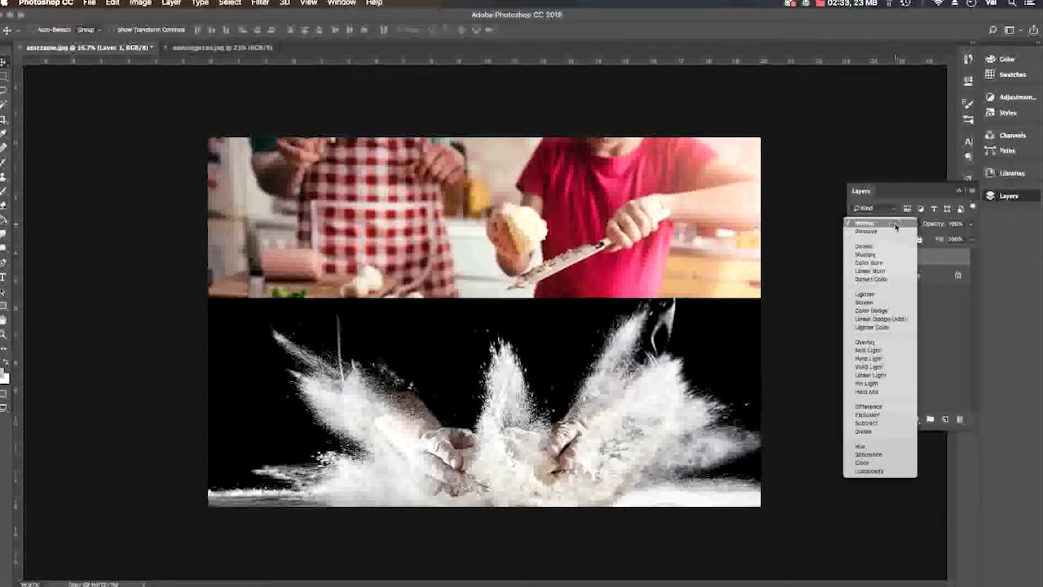
click(876, 294)
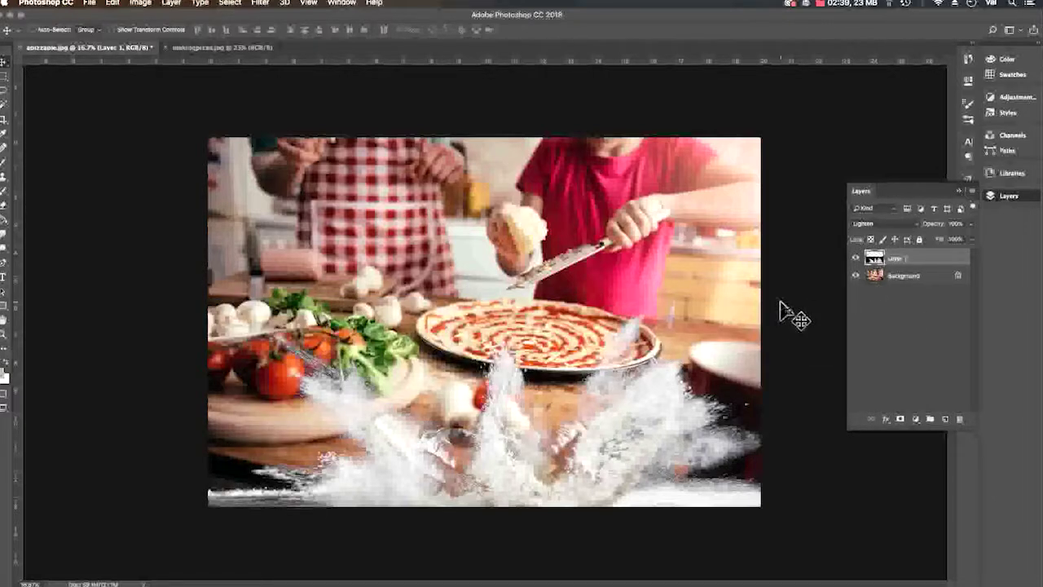
Try erasing a stroke in the upper-left corner of the Background layer with an enlarged eraser, and undo it
click(919, 277)
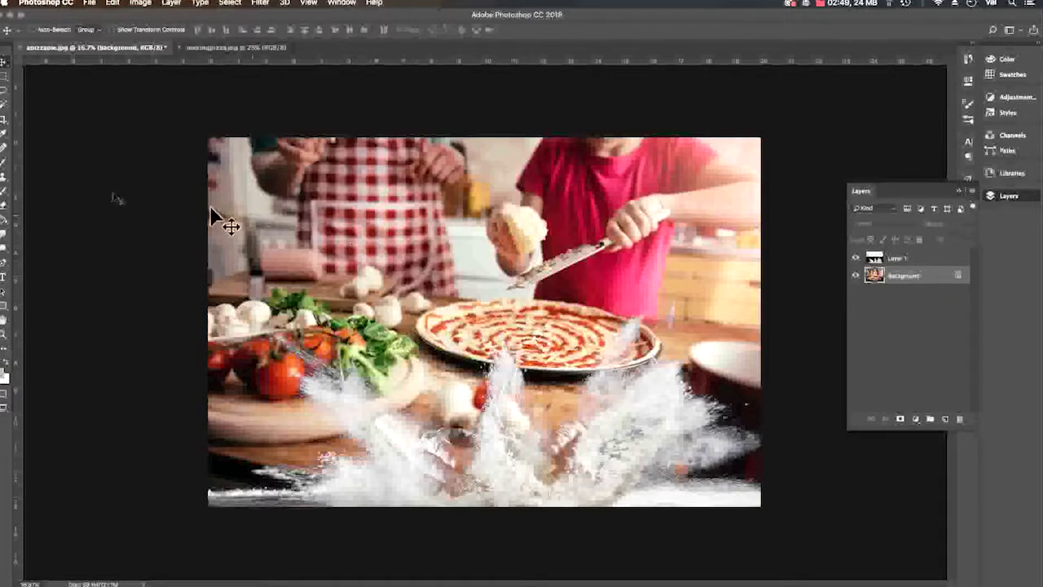
click(3, 205)
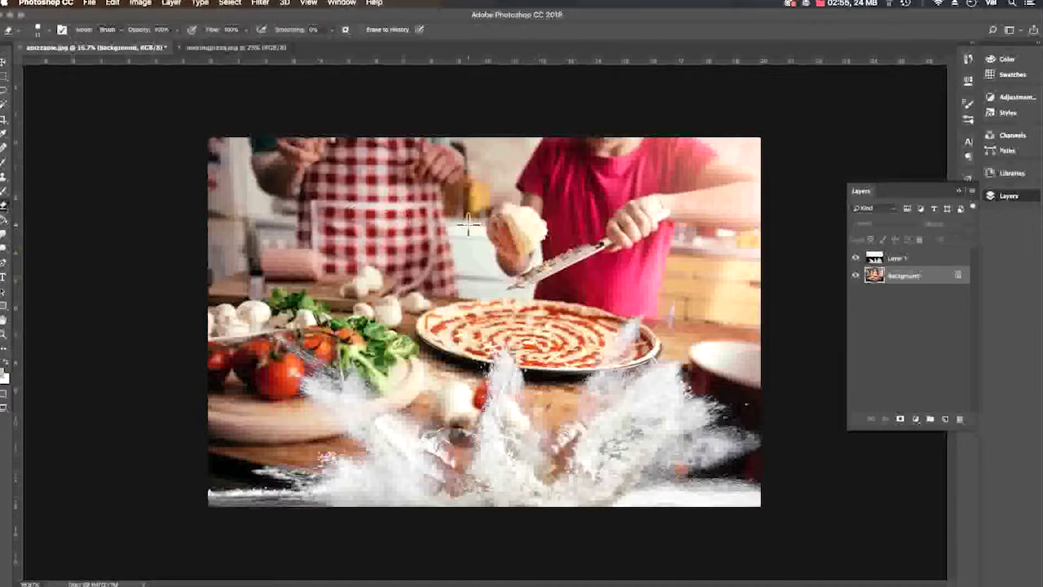
click(52, 32)
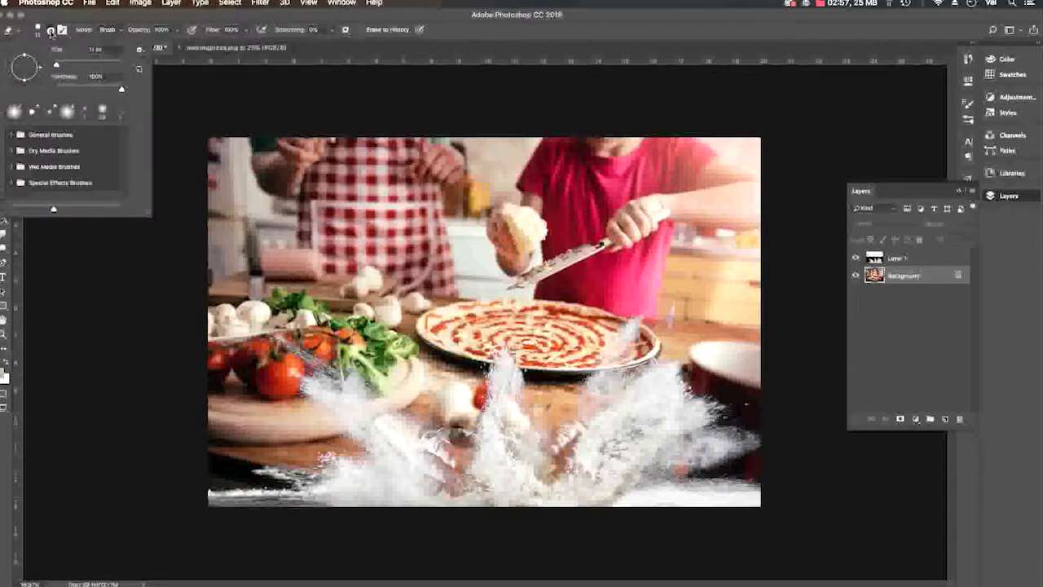
drag(58, 66, 101, 65)
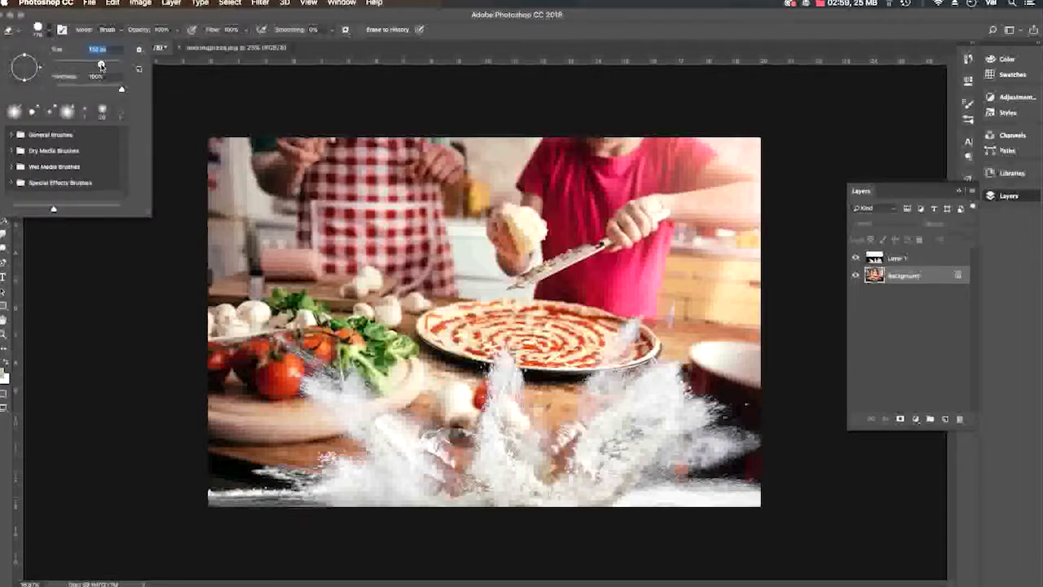
mouse_move(211, 142)
mouse_down()
mouse_move(256, 220)
mouse_move(237, 168)
mouse_move(237, 128)
mouse_move(262, 204)
mouse_move(246, 128)
mouse_move(265, 189)
mouse_move(209, 121)
mouse_up()
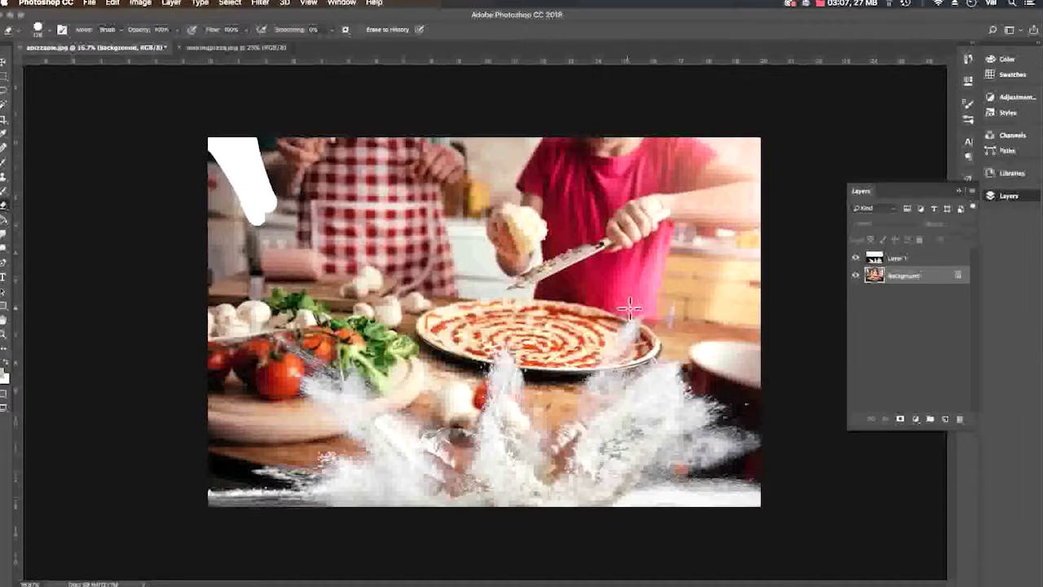
drag(270, 215, 263, 223)
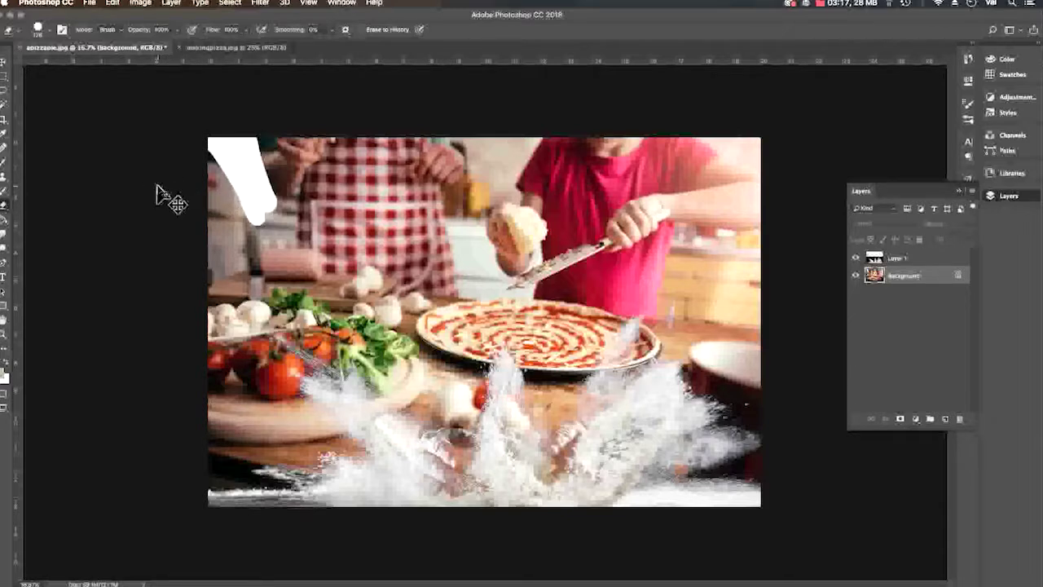
key(super+z)
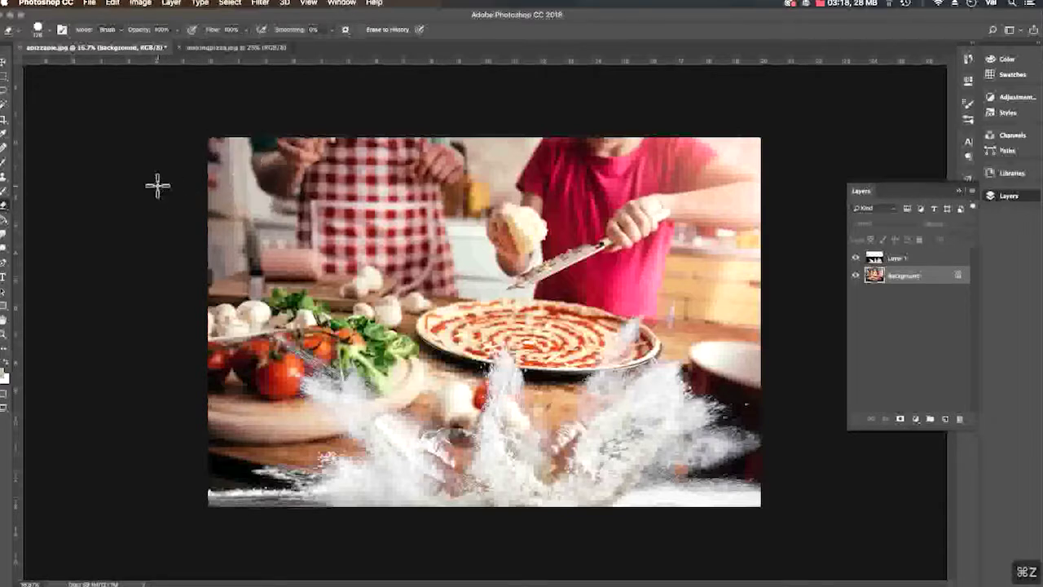
Duplicate the Background layer and hide the original Background layer
click(971, 194)
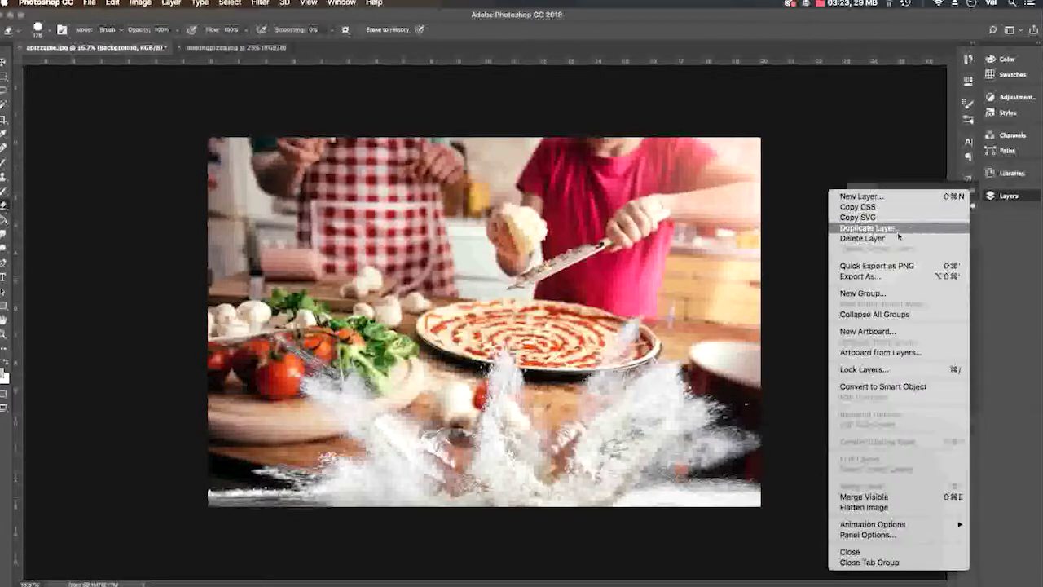
click(866, 230)
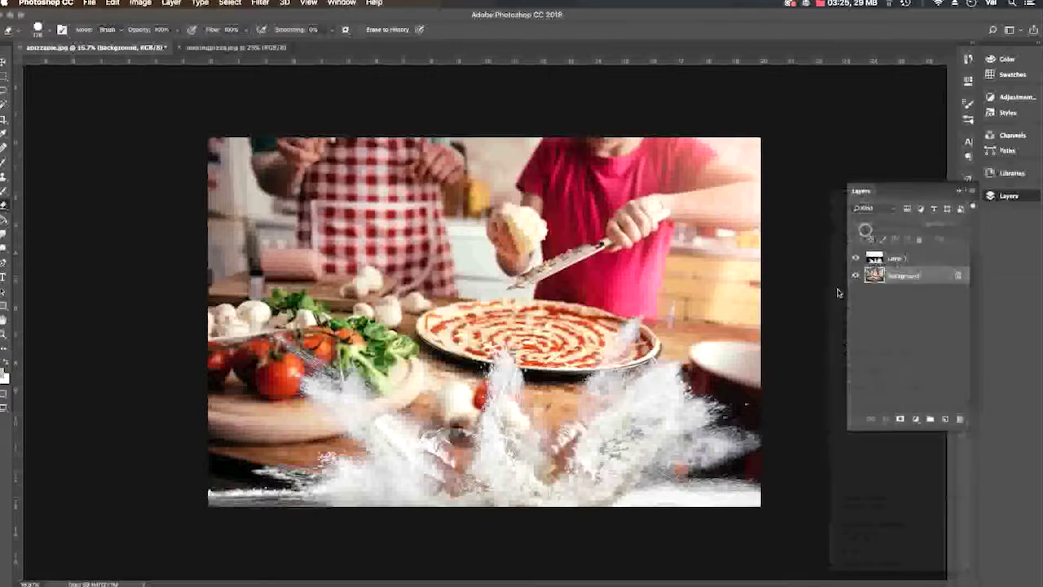
click(789, 346)
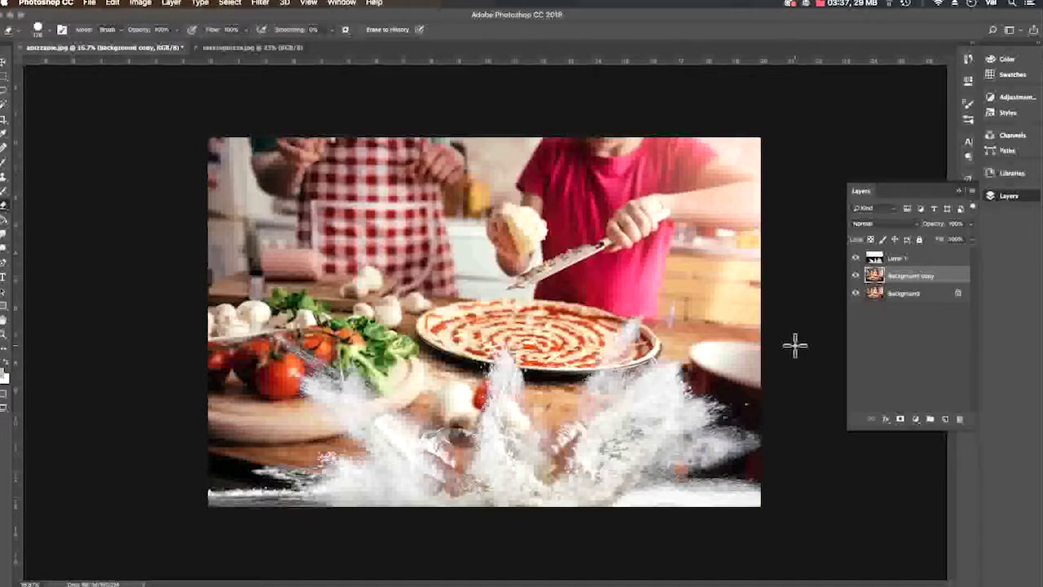
click(856, 295)
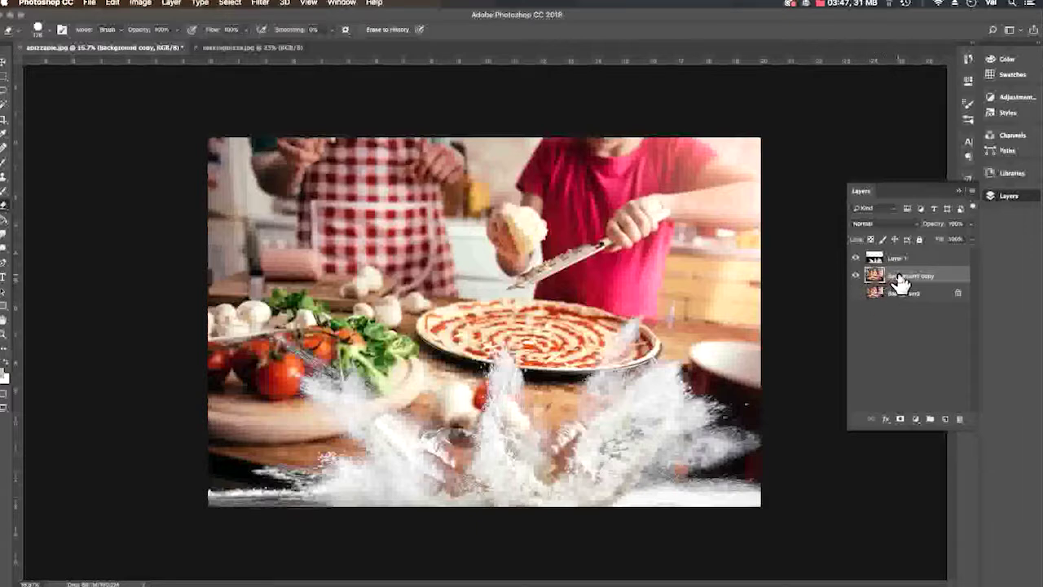
drag(856, 279, 852, 305)
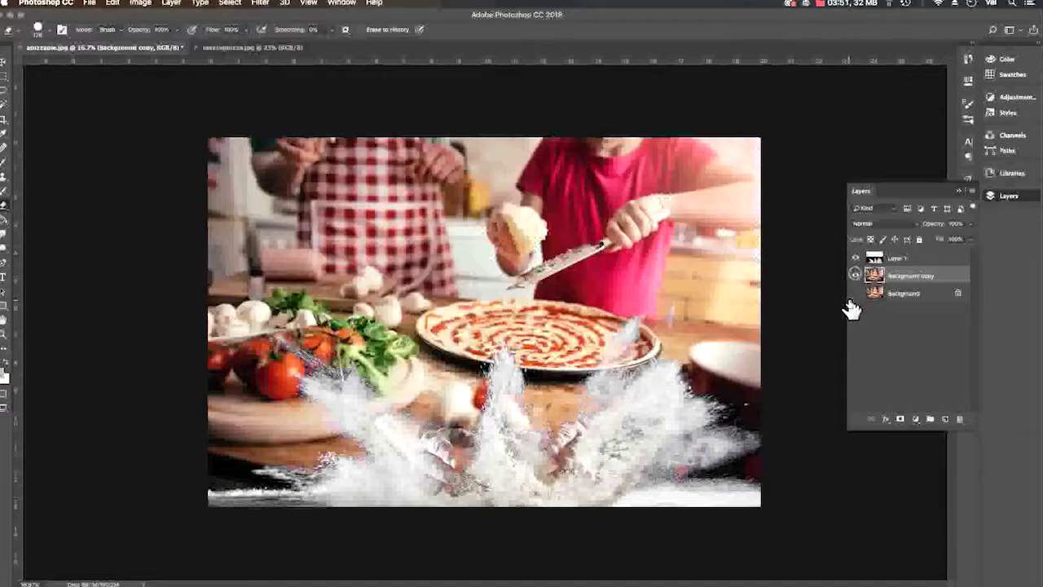
mouse_move(904, 281)
mouse_down()
mouse_move(896, 244)
mouse_move(903, 279)
mouse_up()
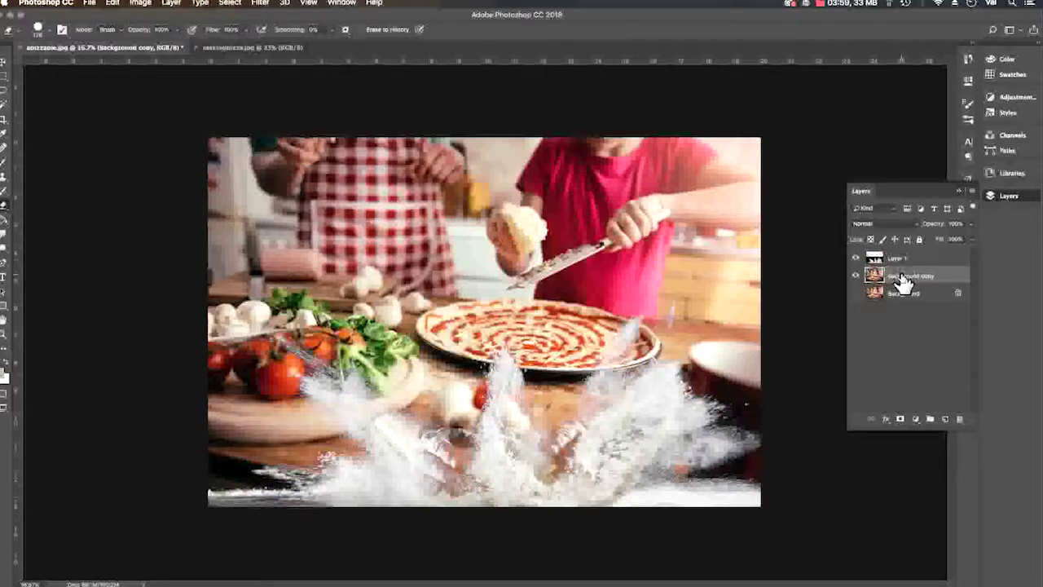
Place Layer 1 below the Background copy layer and set the Background copy's blend mode to Lighten
click(898, 259)
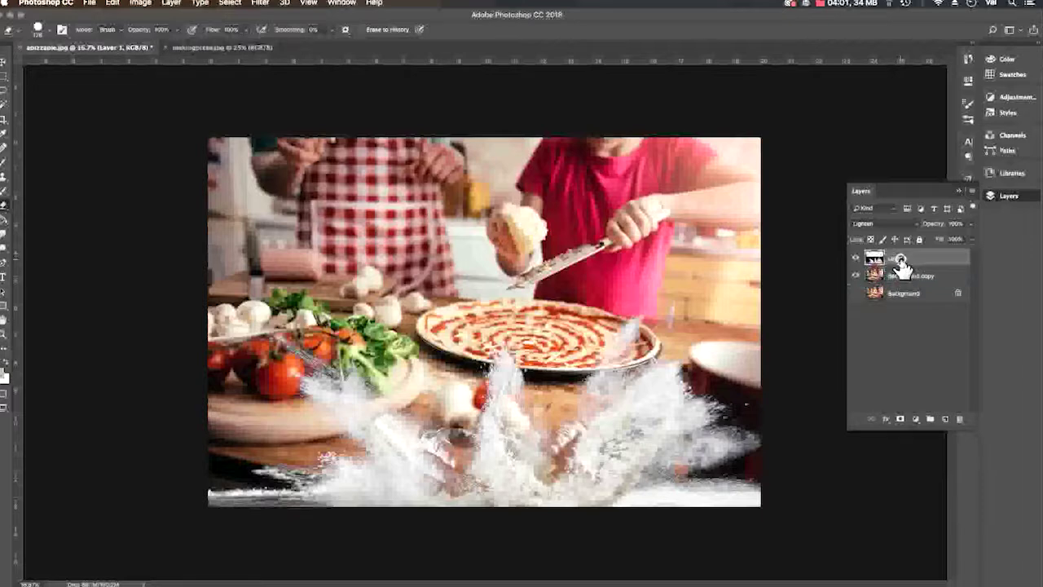
drag(894, 265, 890, 282)
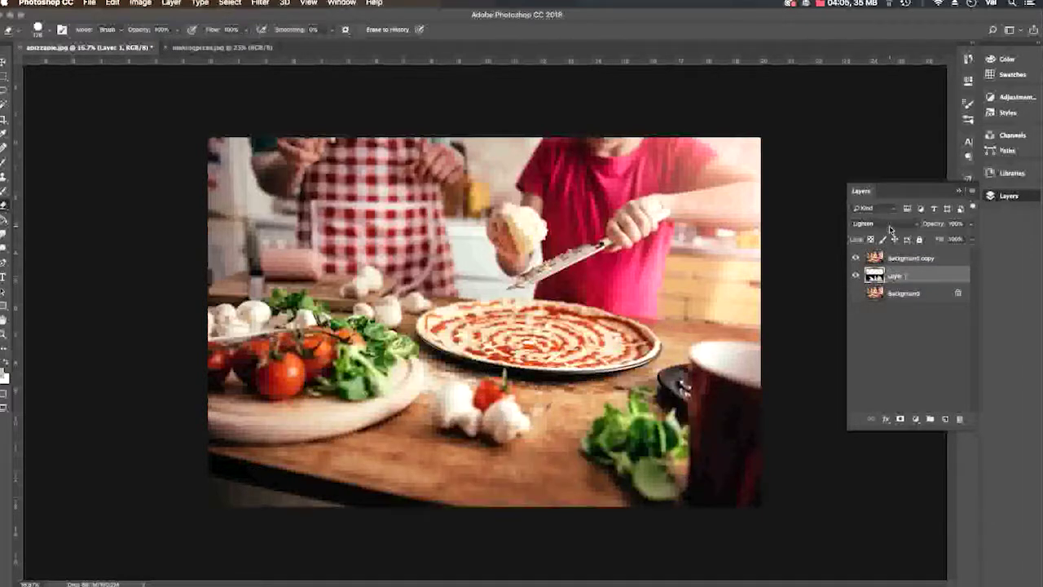
click(896, 260)
click(886, 224)
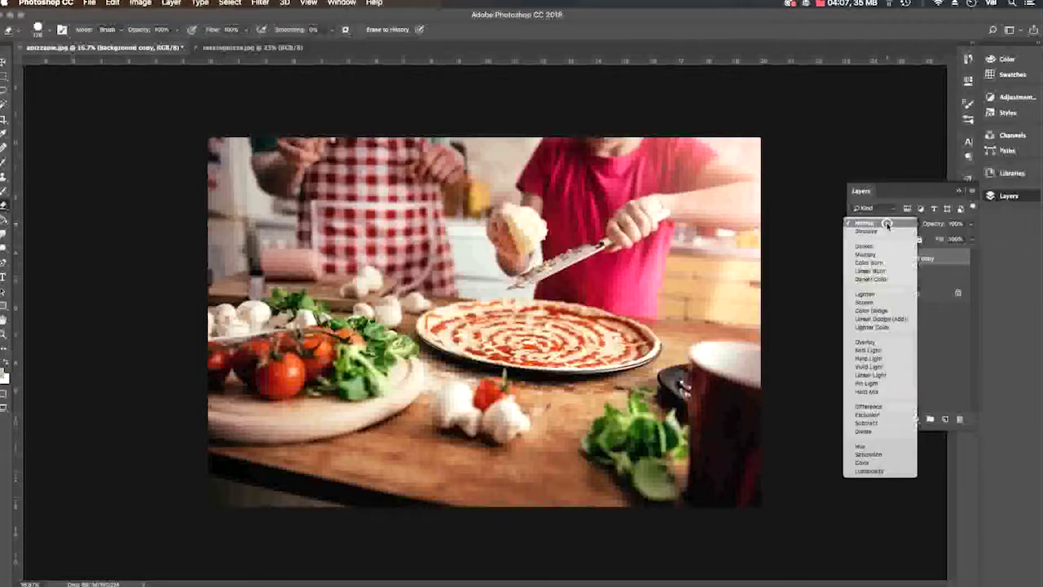
click(880, 295)
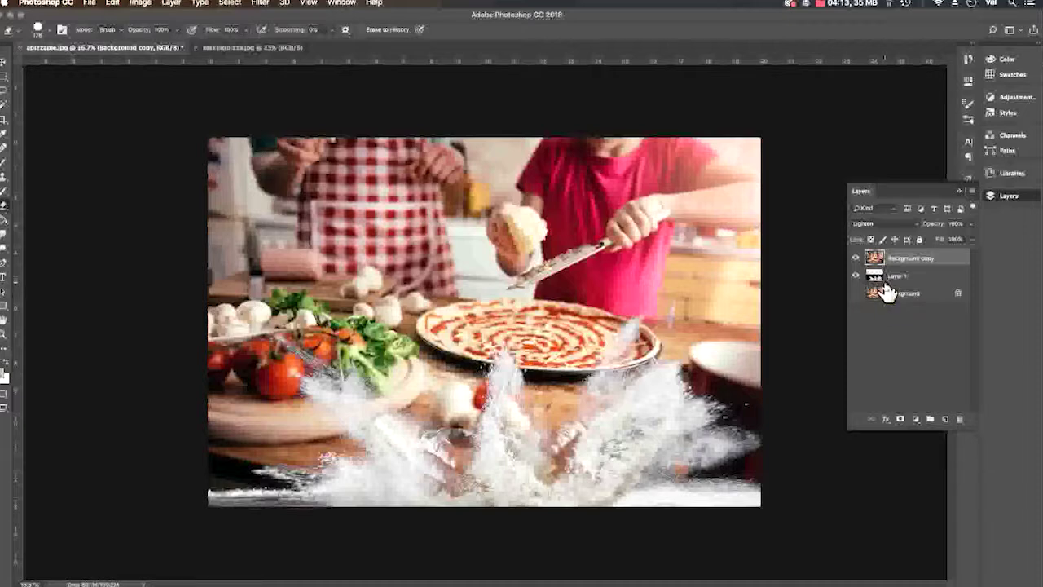
Try the Multiply, Darker Color and Lighten blend modes on the Background copy layer, ending with Screen
click(889, 223)
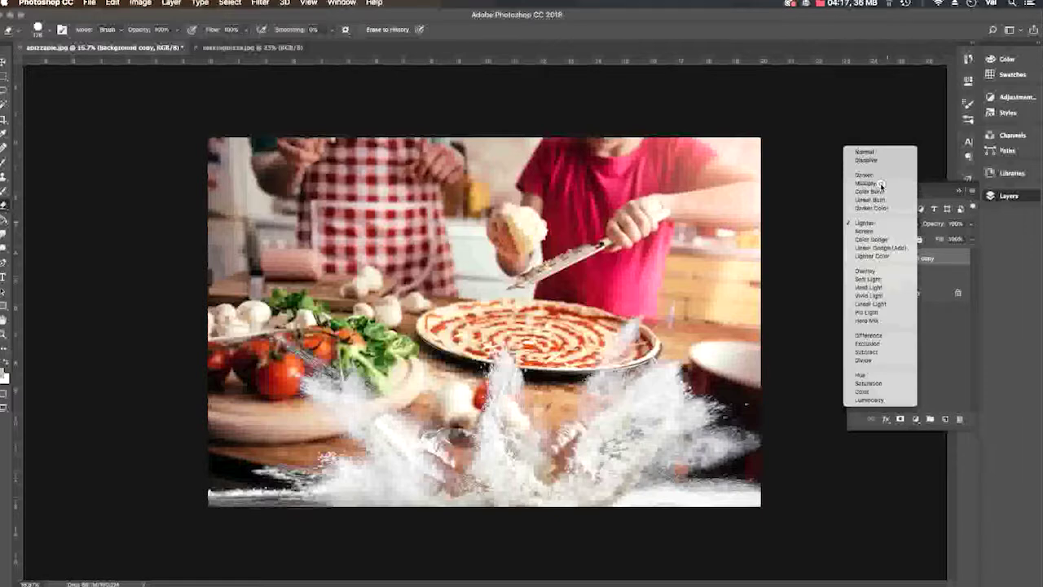
click(880, 183)
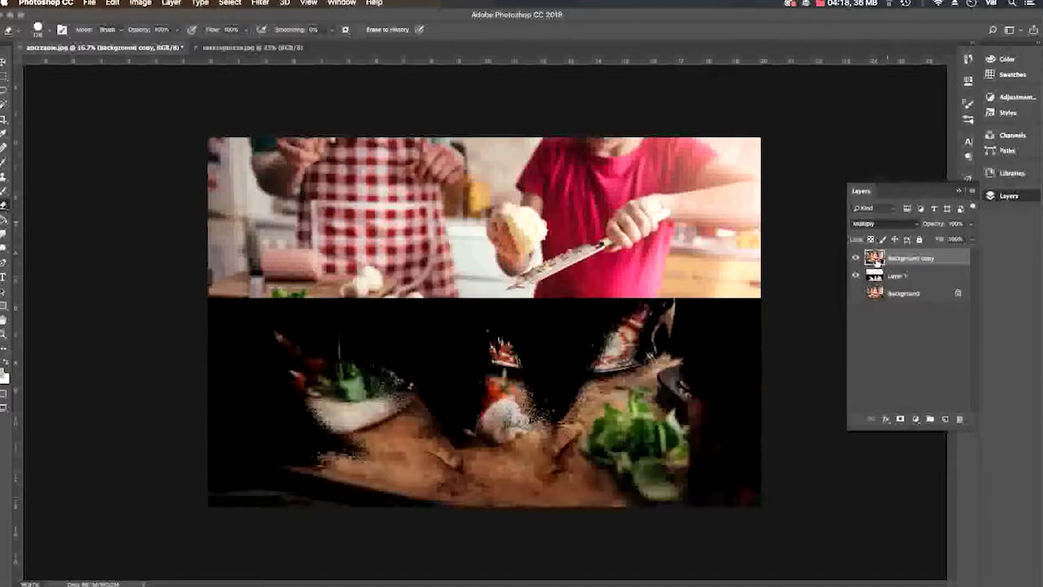
click(876, 225)
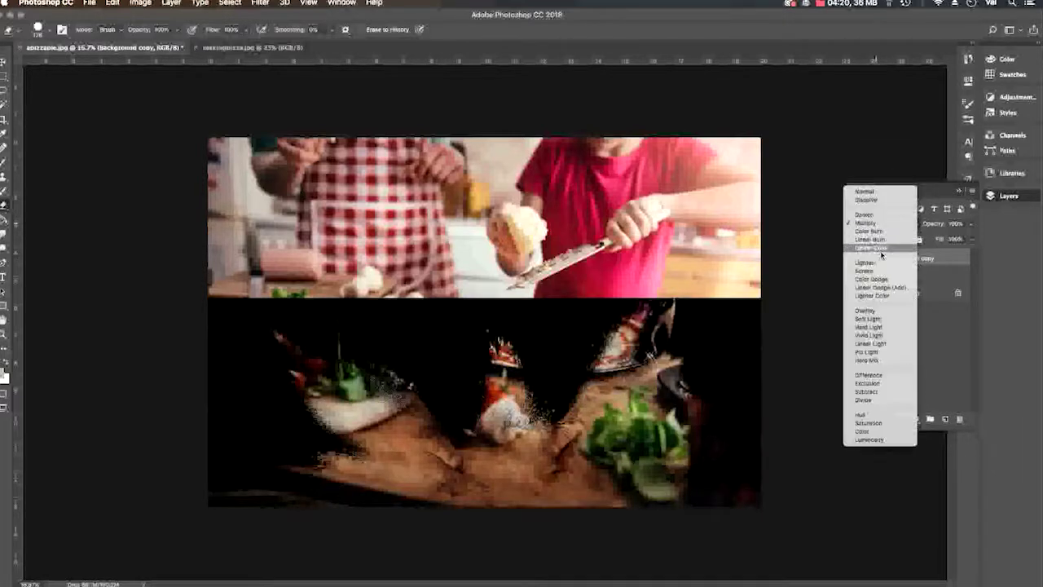
click(875, 247)
click(882, 227)
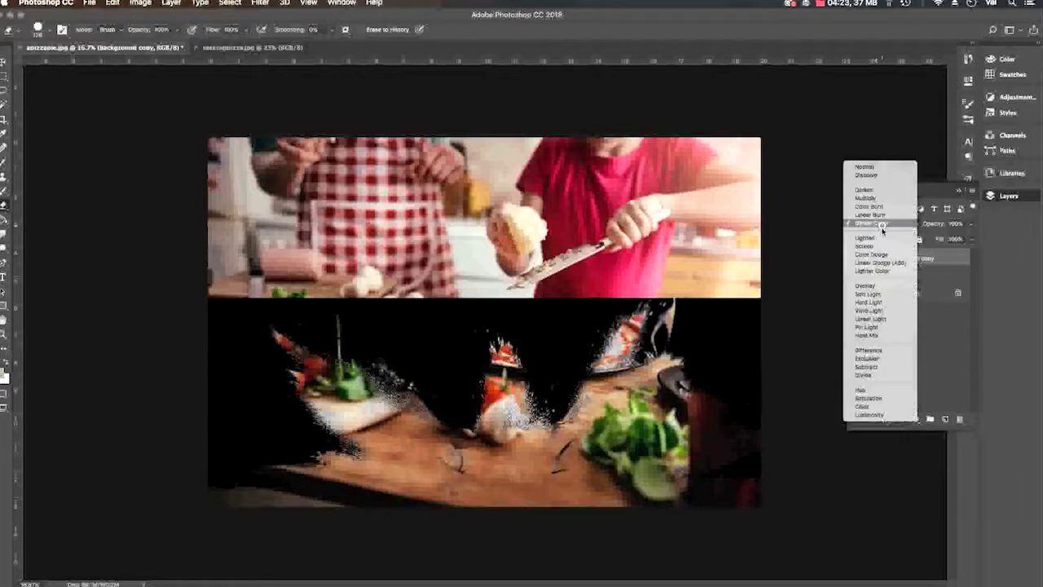
click(881, 237)
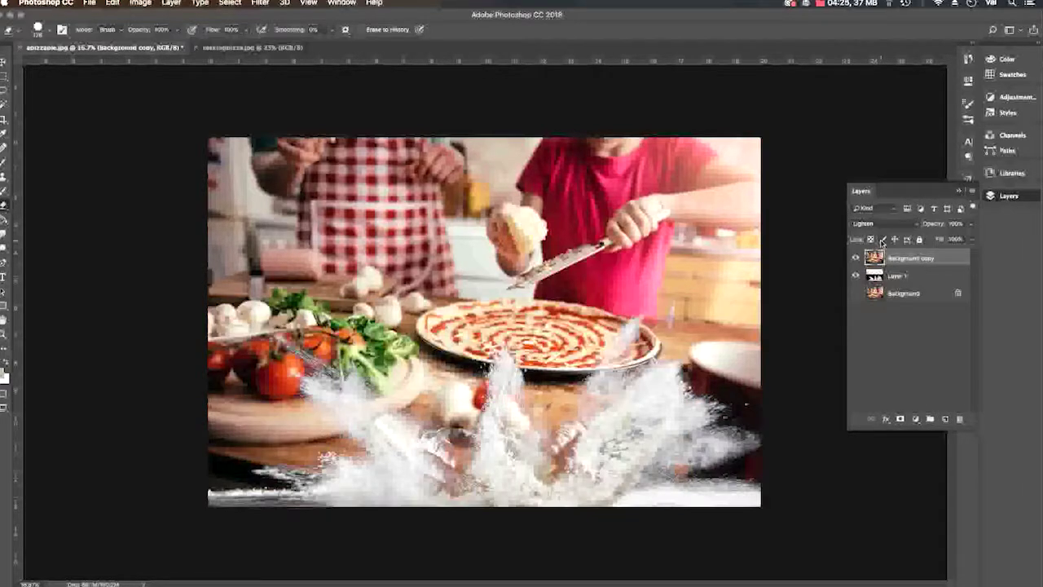
click(883, 226)
click(882, 236)
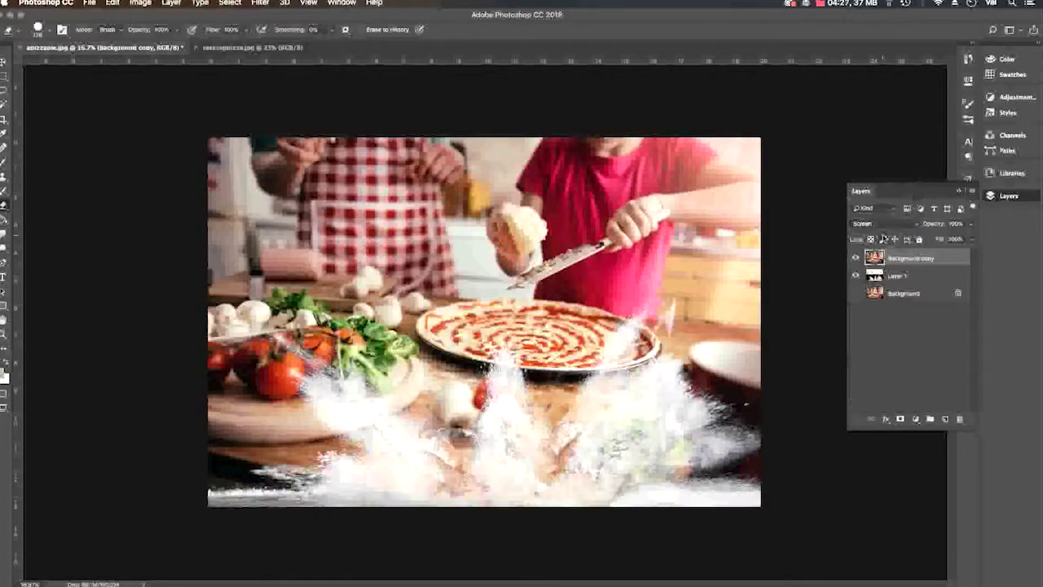
Try the Color Dodge and Overlay blend modes on the Background copy layer, ending with Lighten
click(884, 227)
click(883, 233)
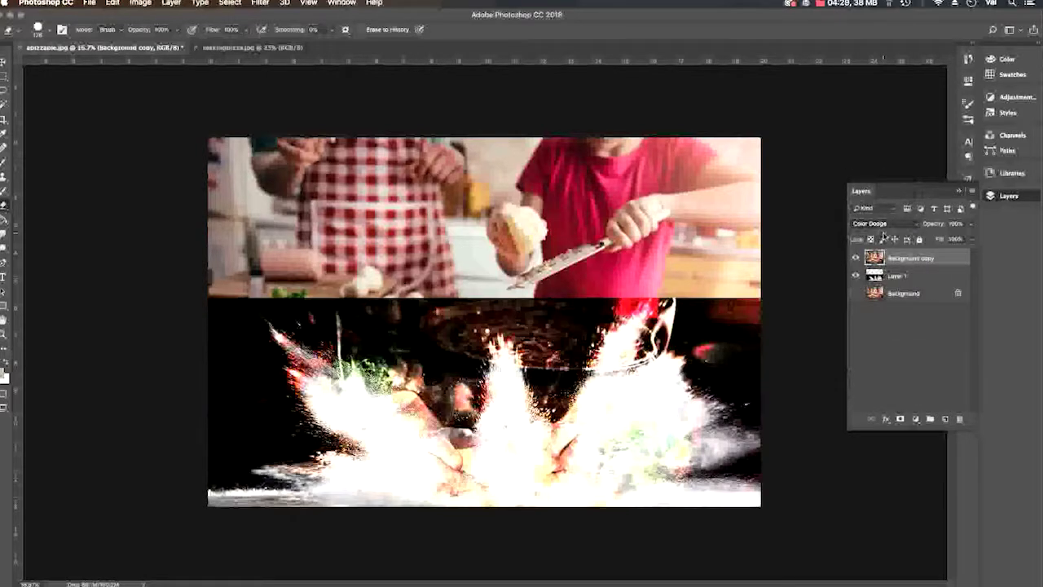
click(881, 226)
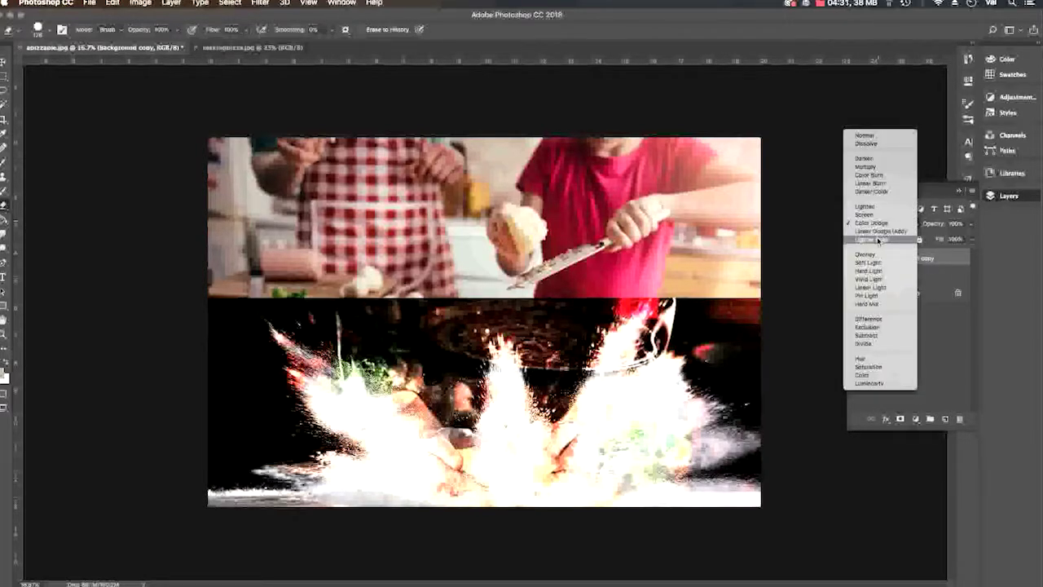
click(876, 254)
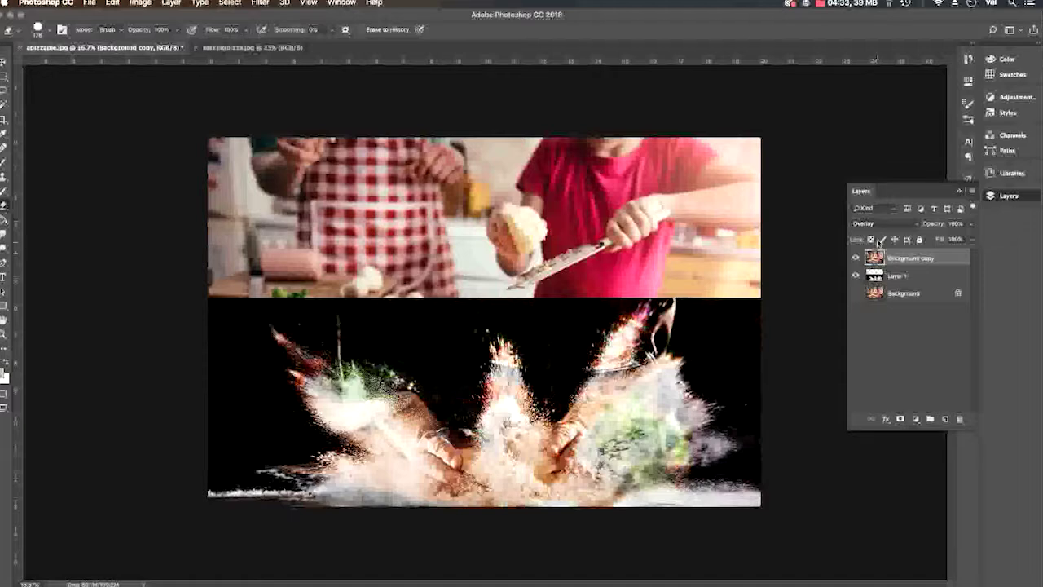
click(879, 227)
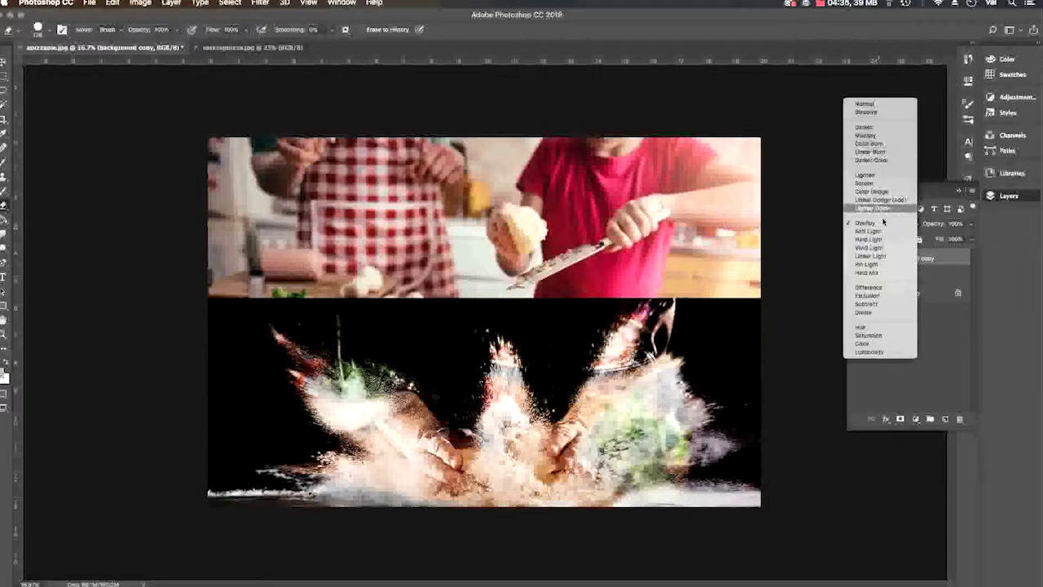
click(866, 175)
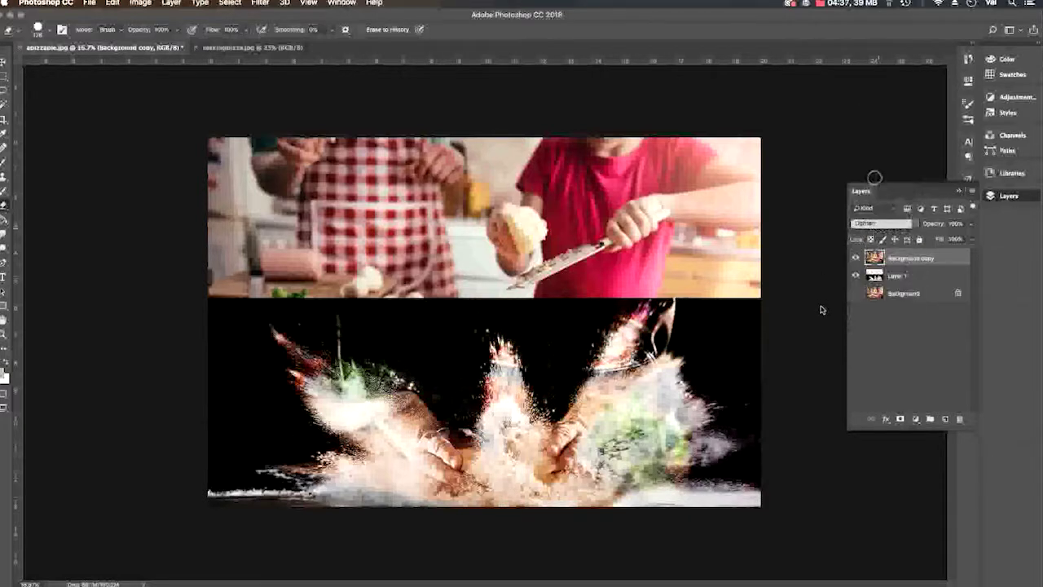
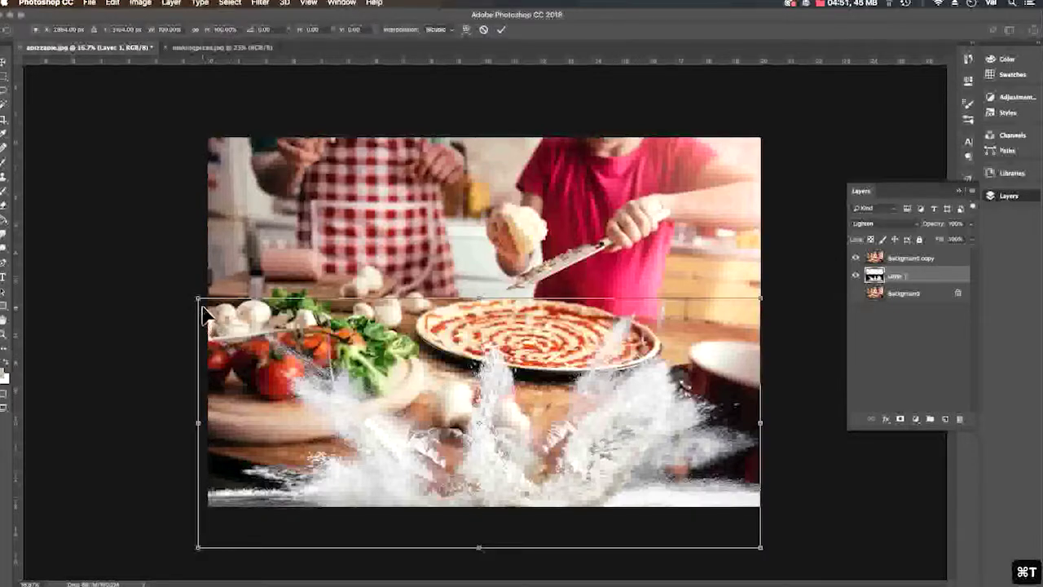
Enlarge the flour image on Layer 1 beyond both sides of the photo and move the layer above Background copy
drag(198, 298, 147, 263)
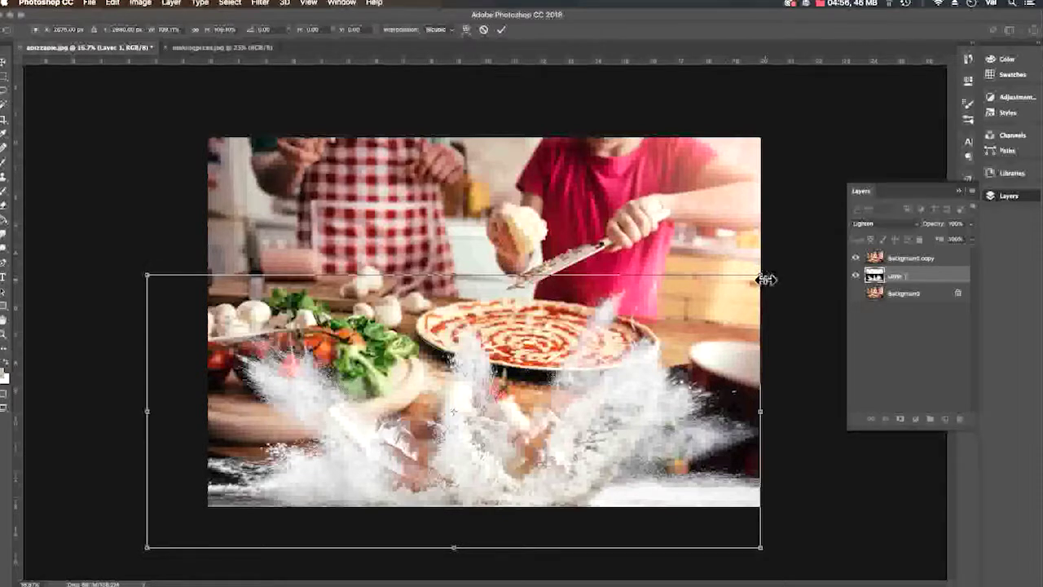
drag(761, 276, 803, 258)
drag(651, 392, 660, 392)
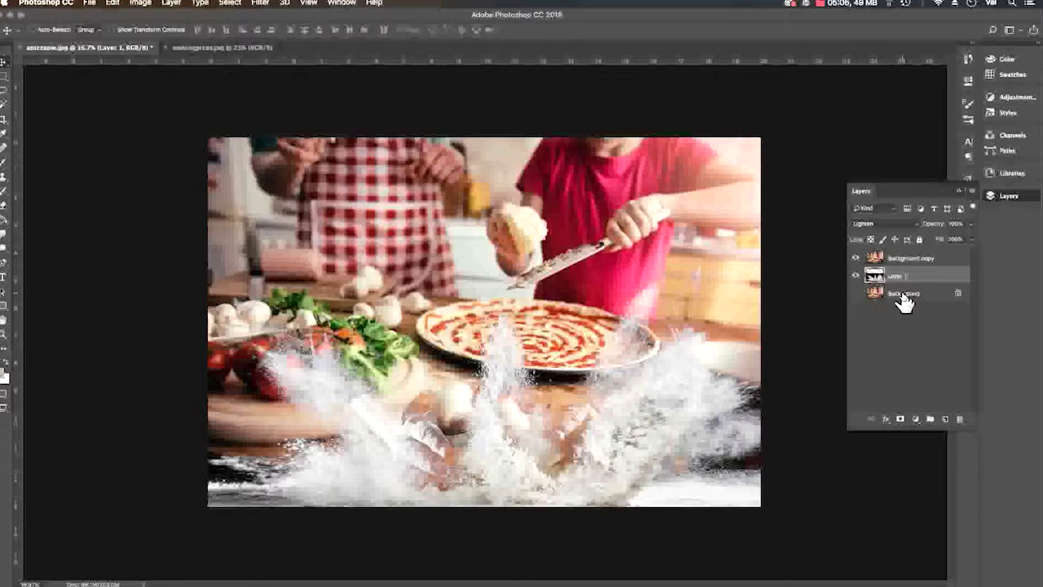
drag(905, 281, 907, 261)
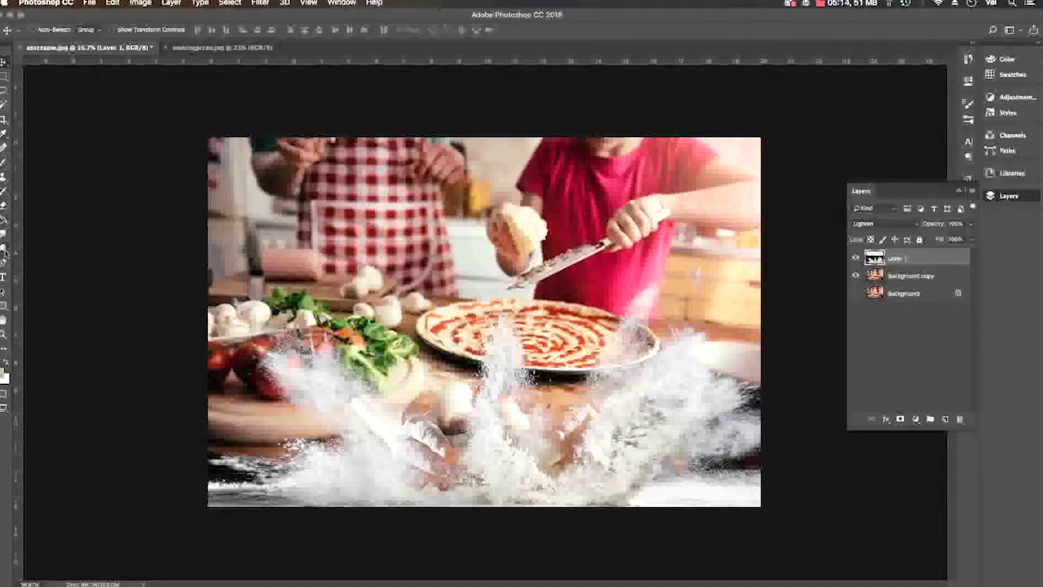
Add the text MAKING PIZZA and enlarge it over the flour in the photo's lower-right corner
click(4, 278)
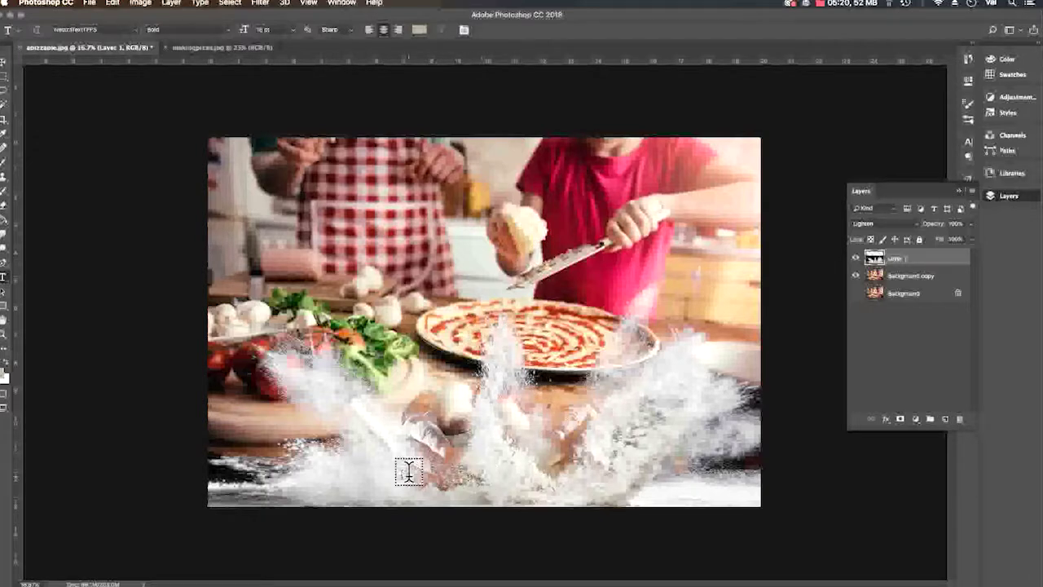
click(322, 478)
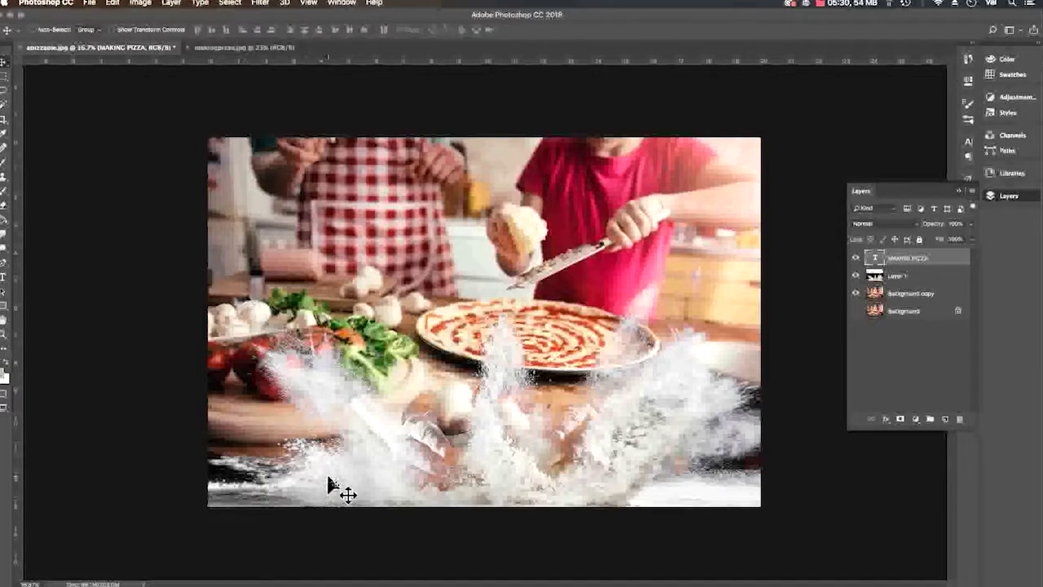
drag(330, 487, 625, 430)
key(super+t)
drag(439, 461, 565, 479)
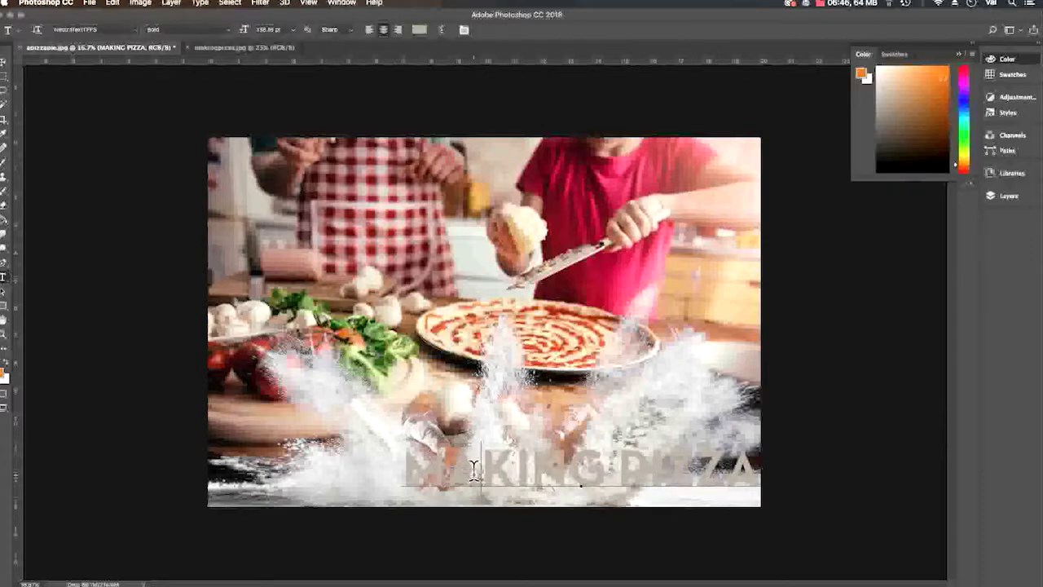
Recolor the MAKING PIZZA text orange
triple_click(473, 467)
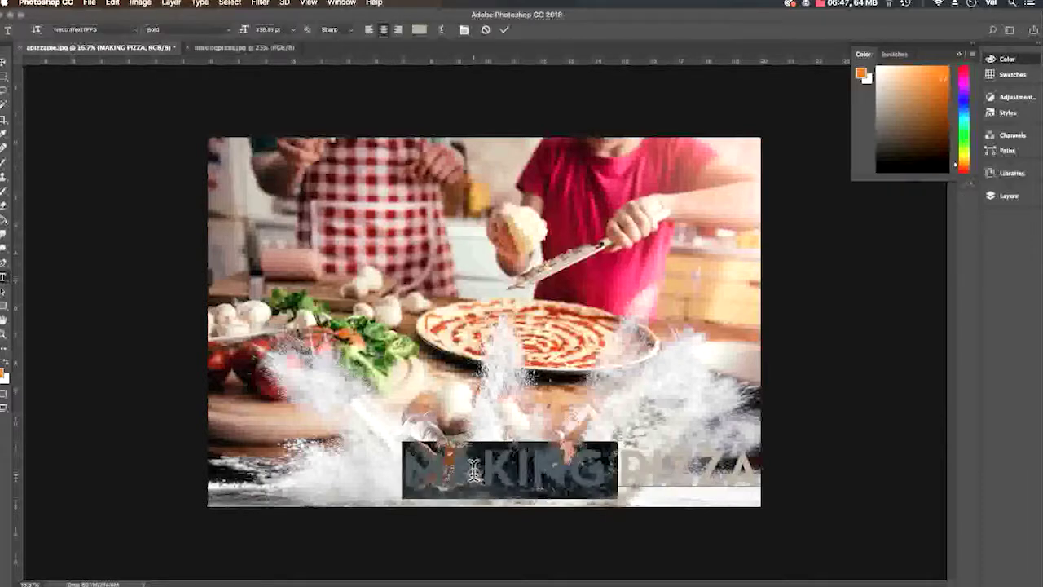
click(943, 83)
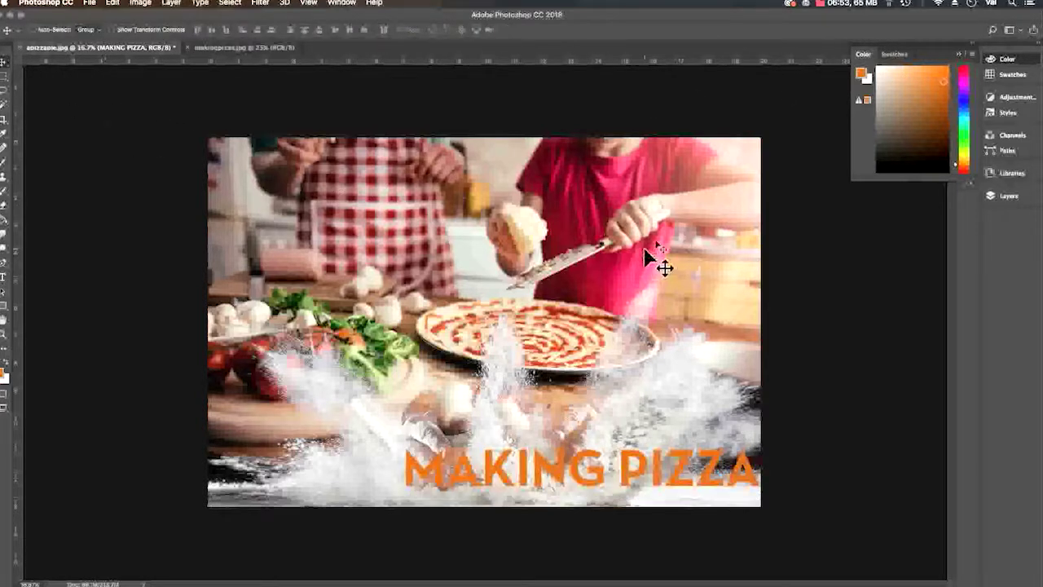
Show and unlock the Background layer, and try reordering it above the Background copy layer, toggling the move with undo
click(1009, 196)
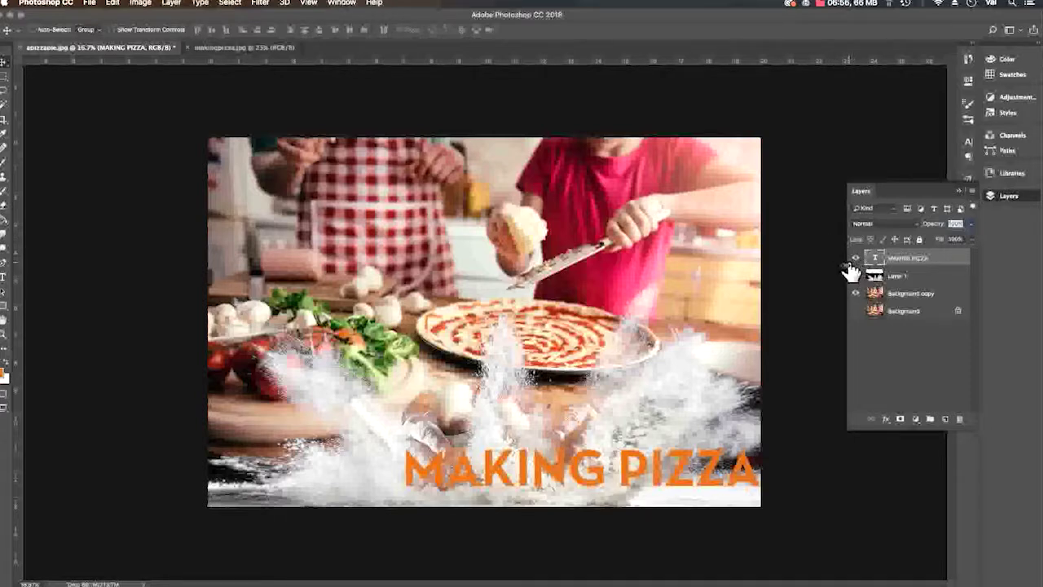
click(856, 311)
click(958, 311)
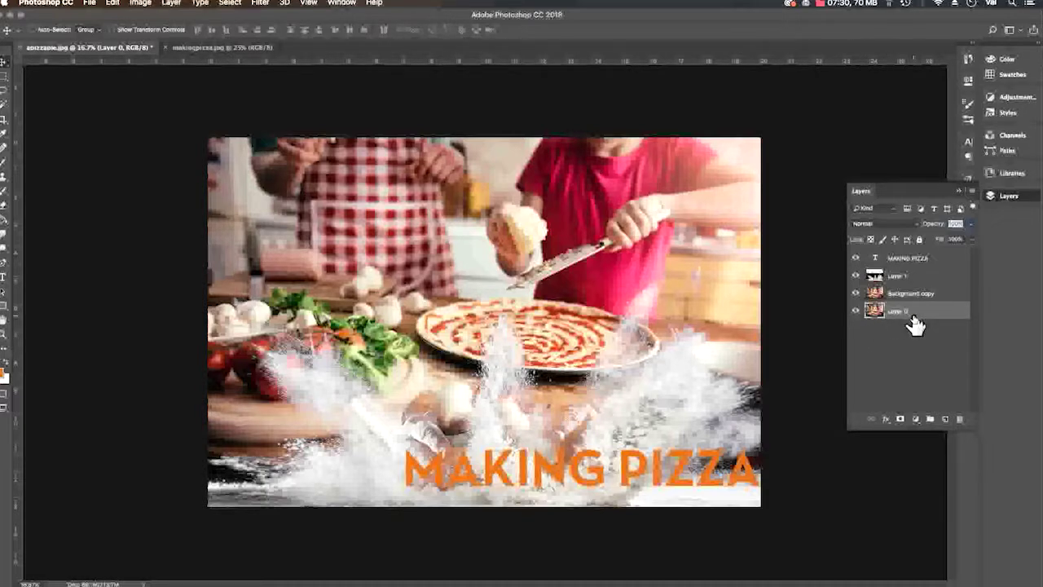
mouse_move(913, 318)
mouse_down()
mouse_move(911, 289)
mouse_move(903, 321)
mouse_up()
key(super+z)
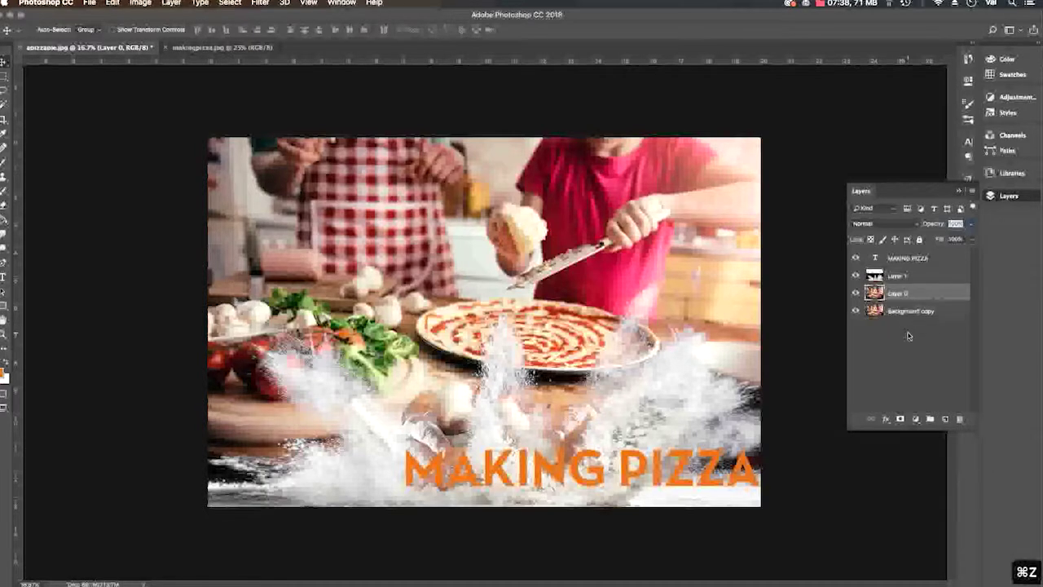
key(super+z)
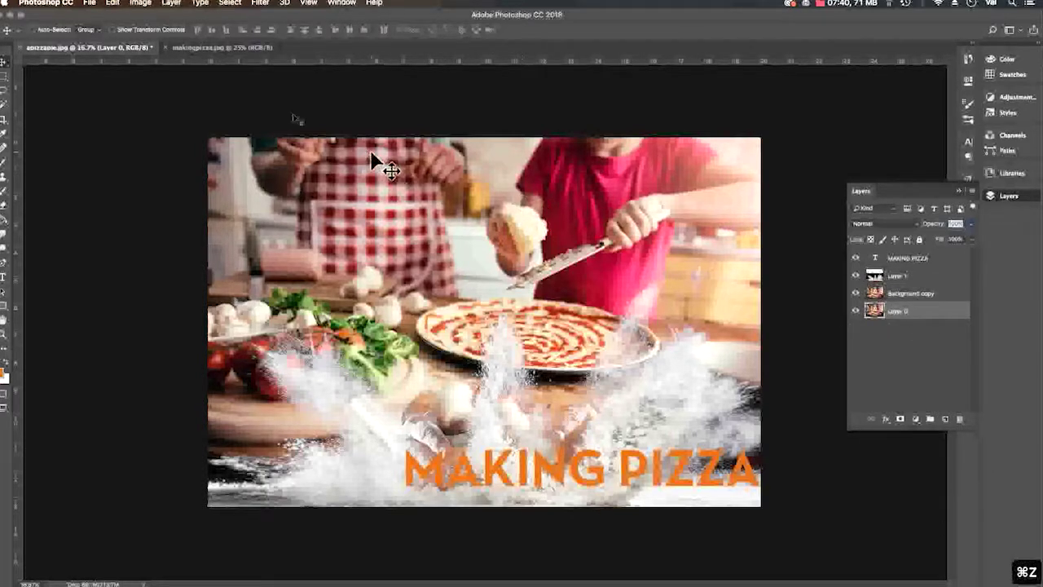
Step back through the history to undo the Background layer's reordering, unlocking and visibility change
click(113, 2)
click(119, 36)
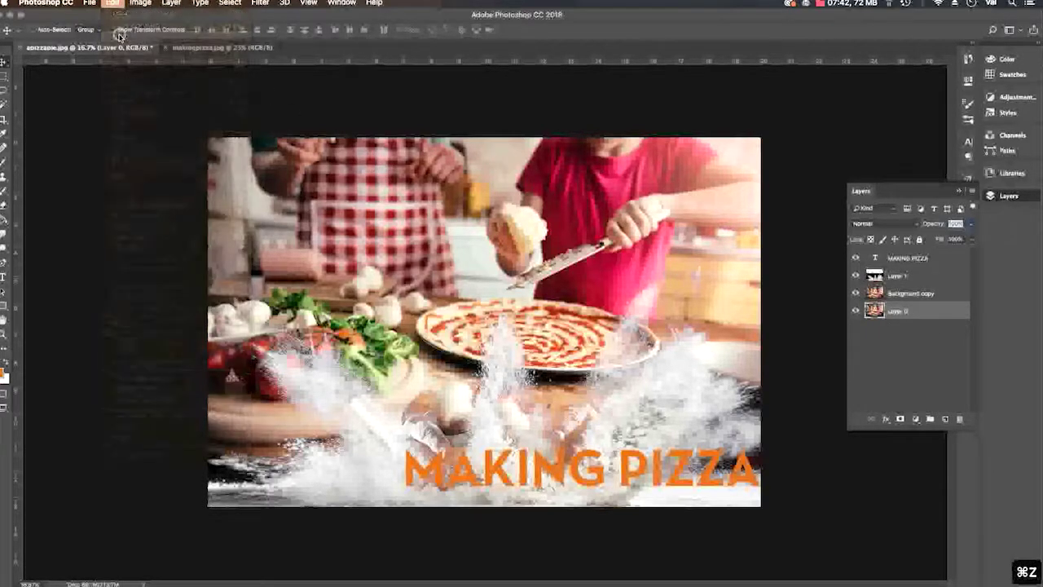
click(113, 2)
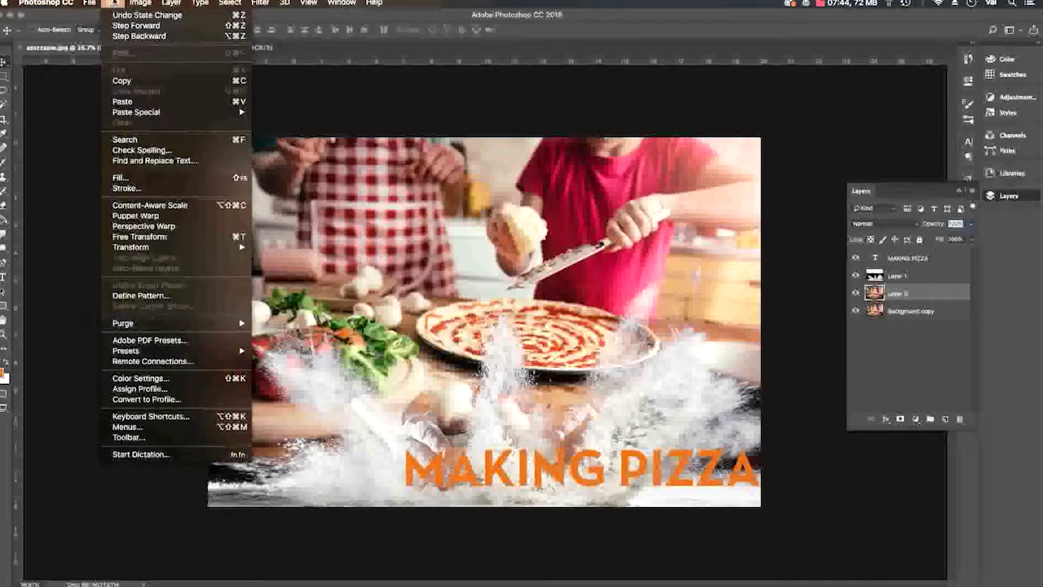
click(116, 27)
click(112, 2)
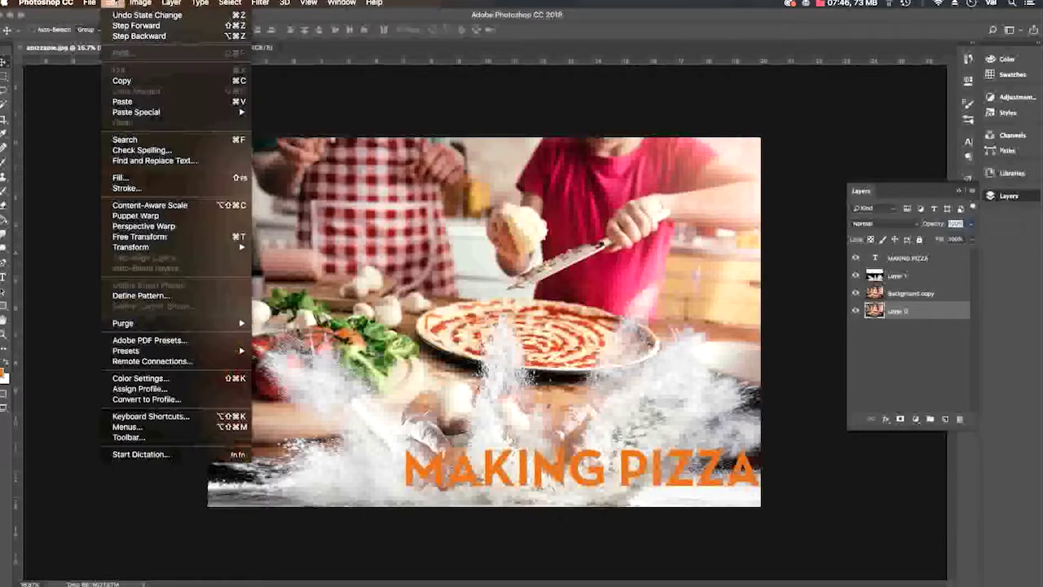
click(119, 36)
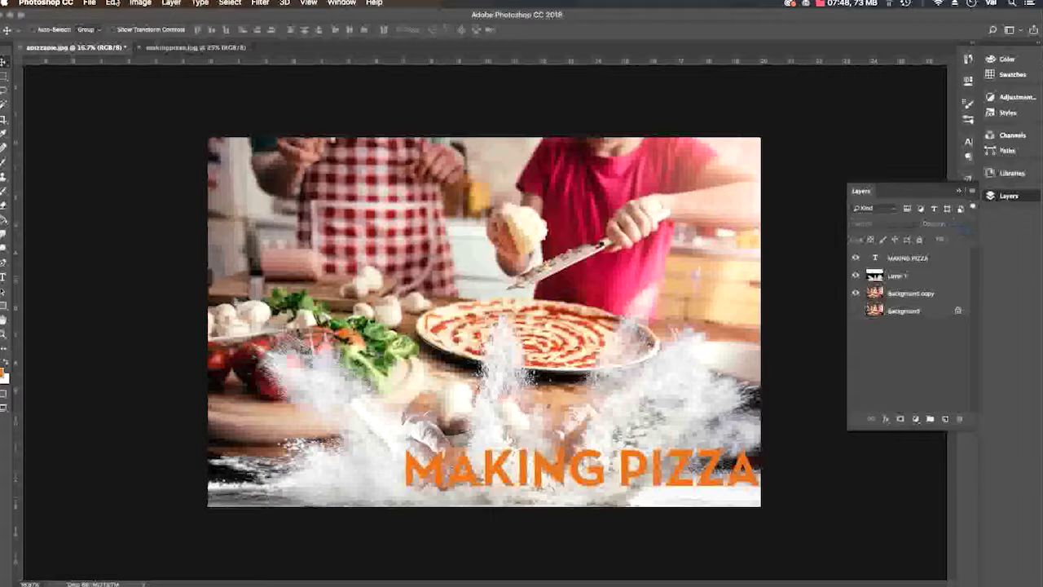
click(113, 3)
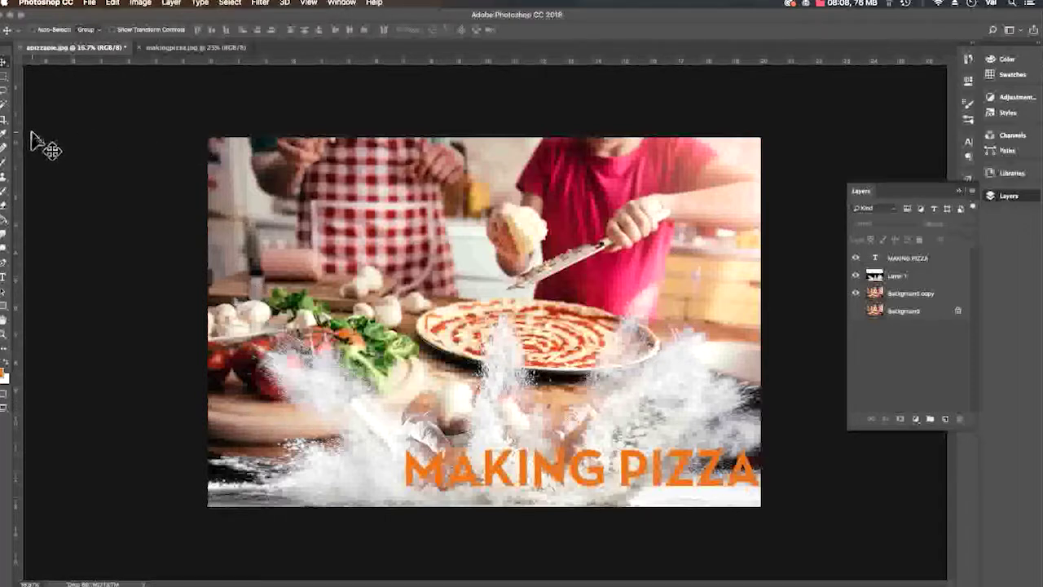
Switch to Adobe Illustrator and extend the sandwich poster's white background rectangle past the artboard edges to about 593 × 670 pt
mouse_move(5, 180)
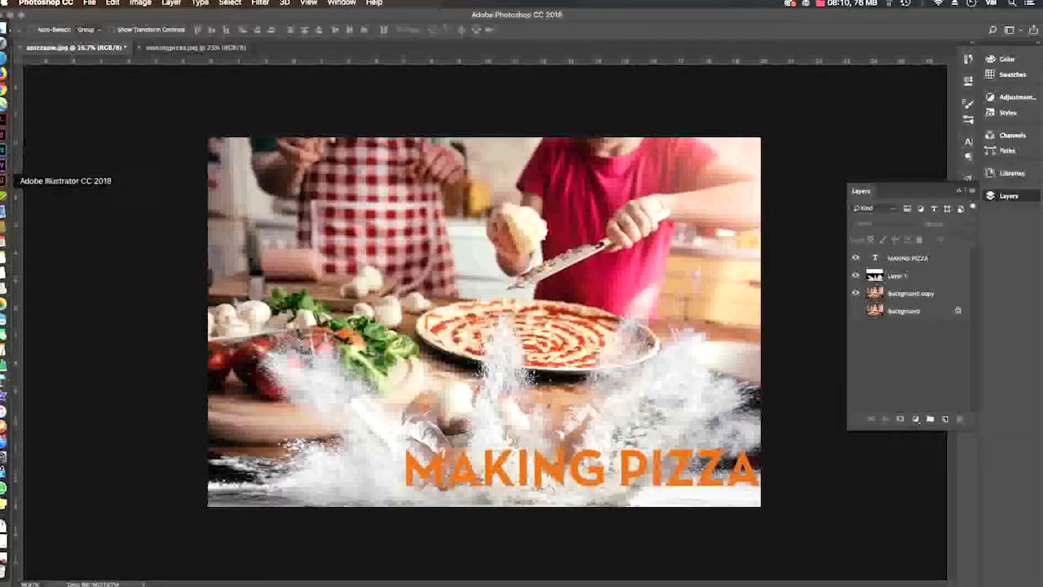
click(5, 180)
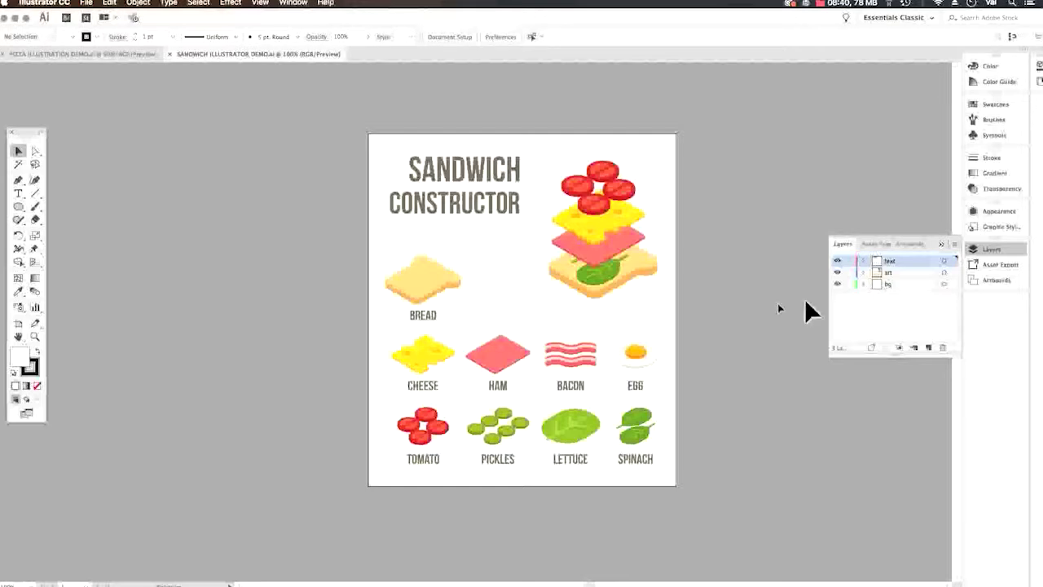
click(673, 318)
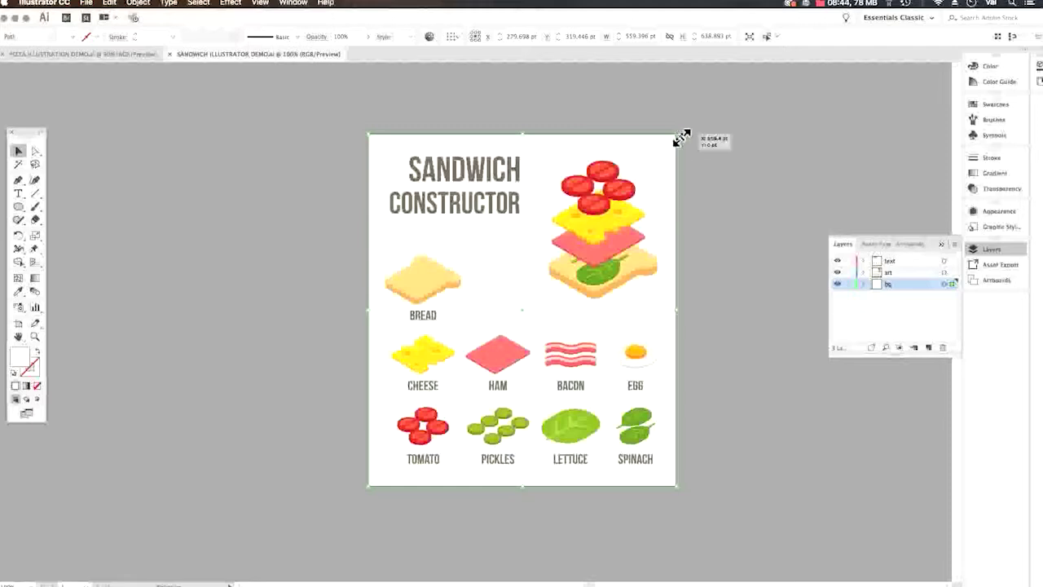
drag(679, 137, 687, 124)
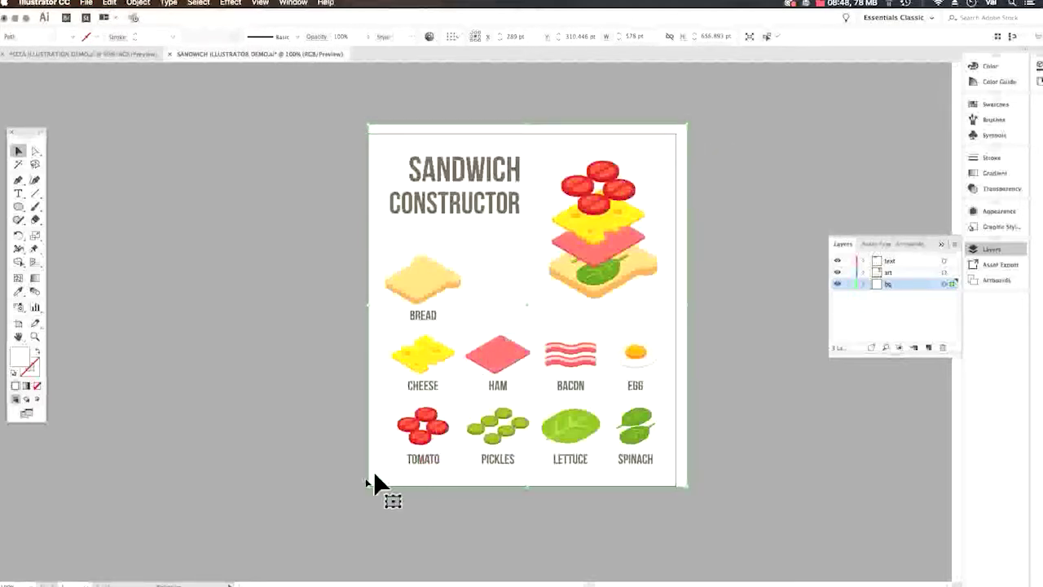
drag(368, 488, 359, 492)
Add the text BLEED, enlarge it to about 52 pt, and place it just above the poster's upper-left edge
click(18, 193)
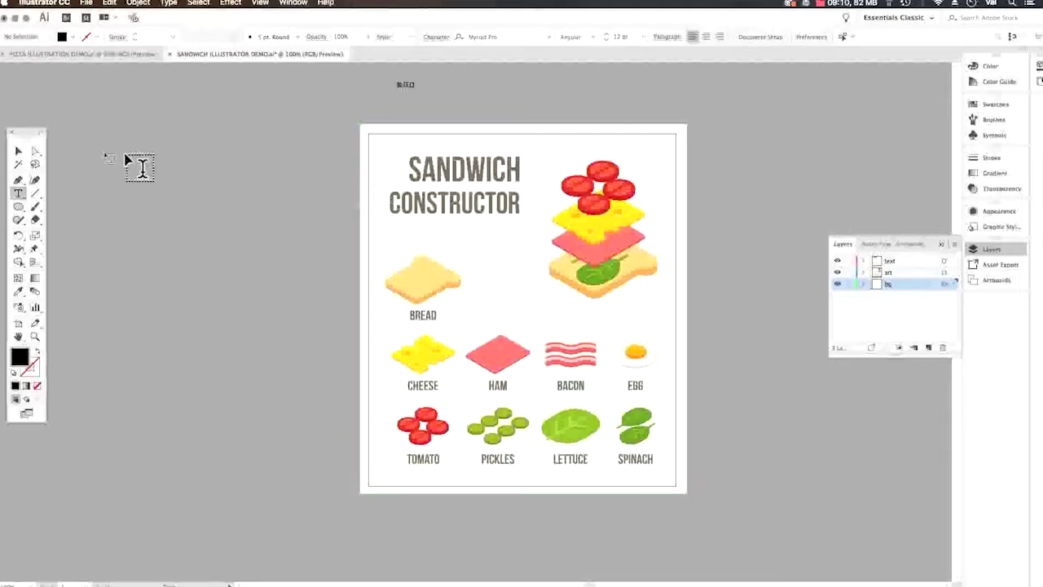
key(Escape)
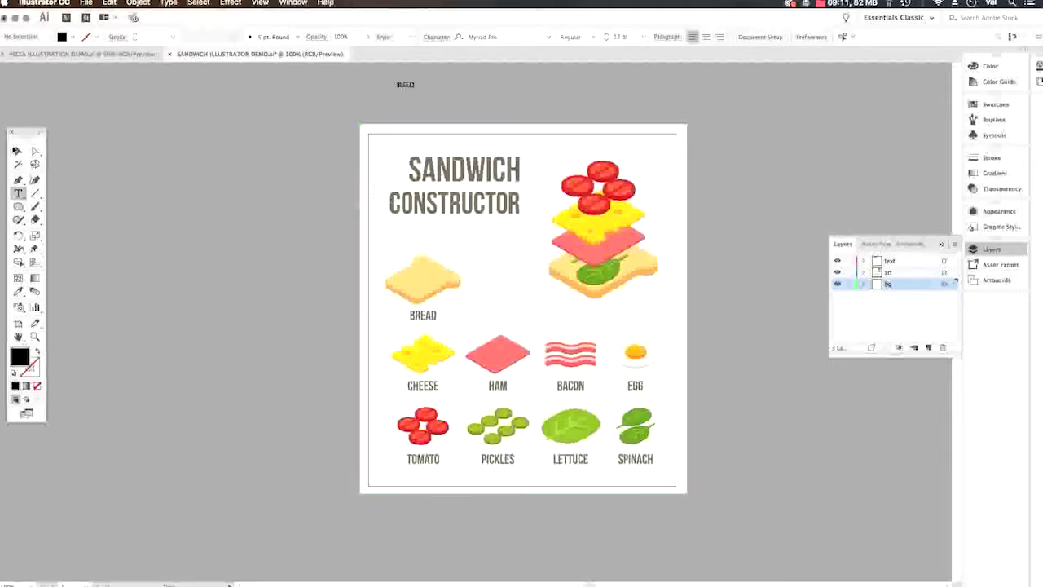
drag(408, 84, 409, 101)
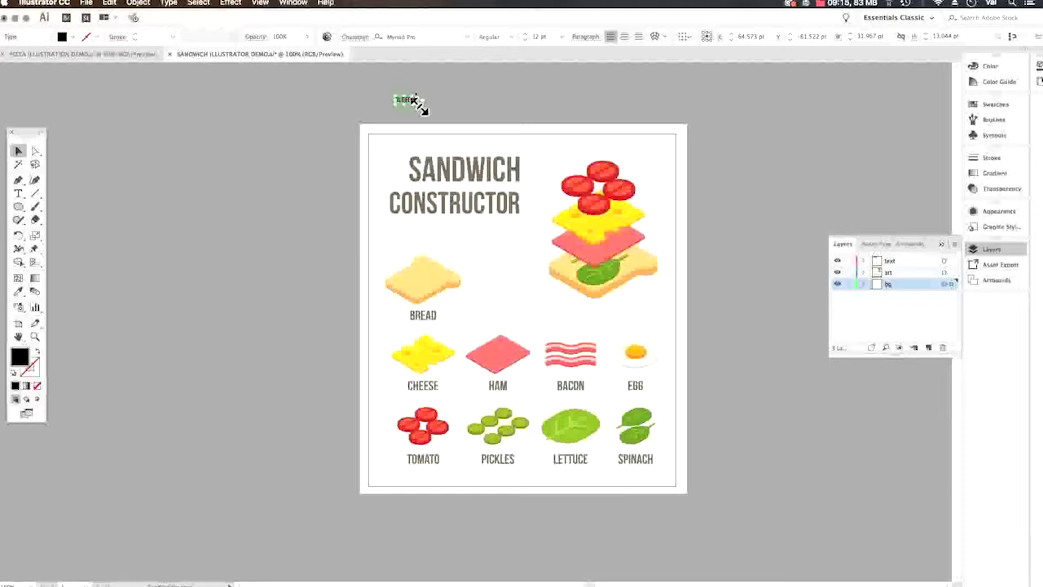
drag(418, 105, 452, 126)
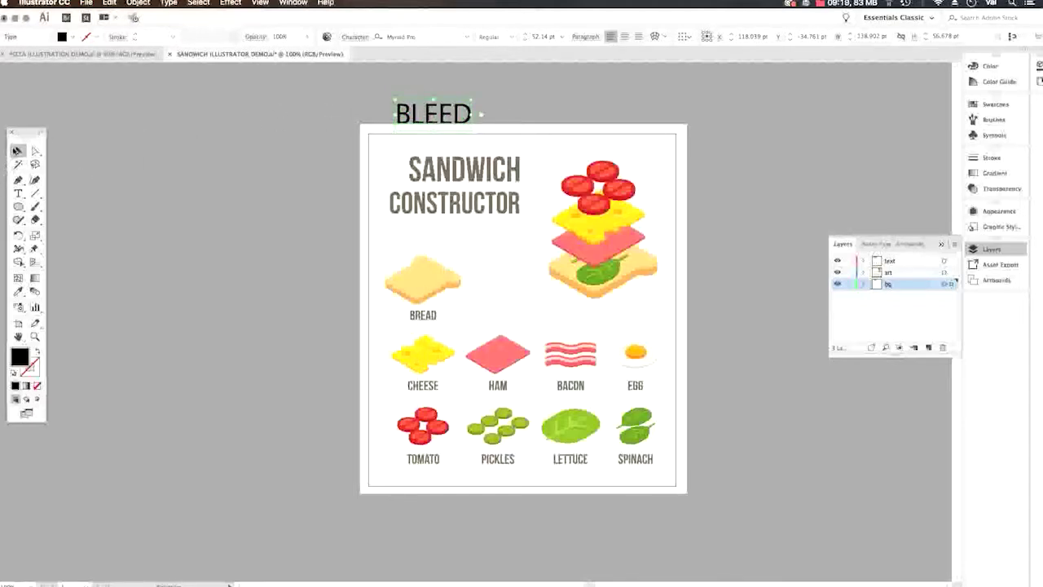
drag(410, 114, 400, 109)
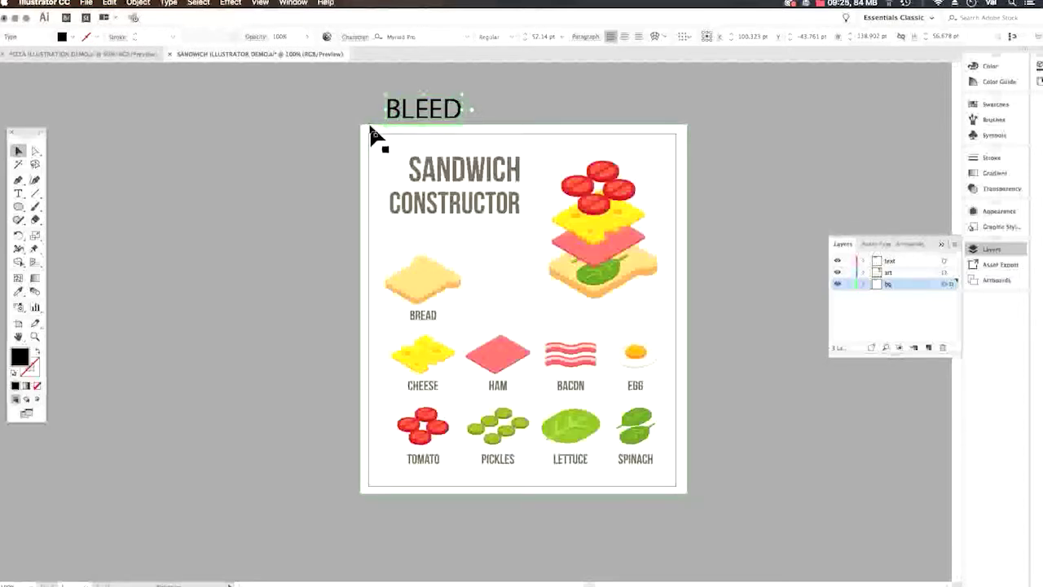
Fill the poster's background rectangle with a yellow swatch
click(679, 139)
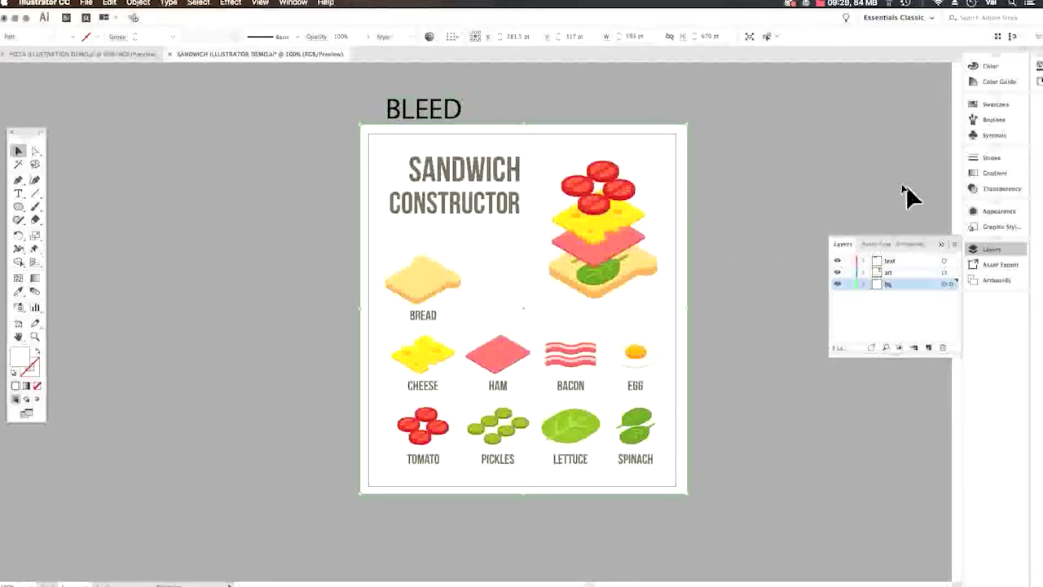
click(990, 106)
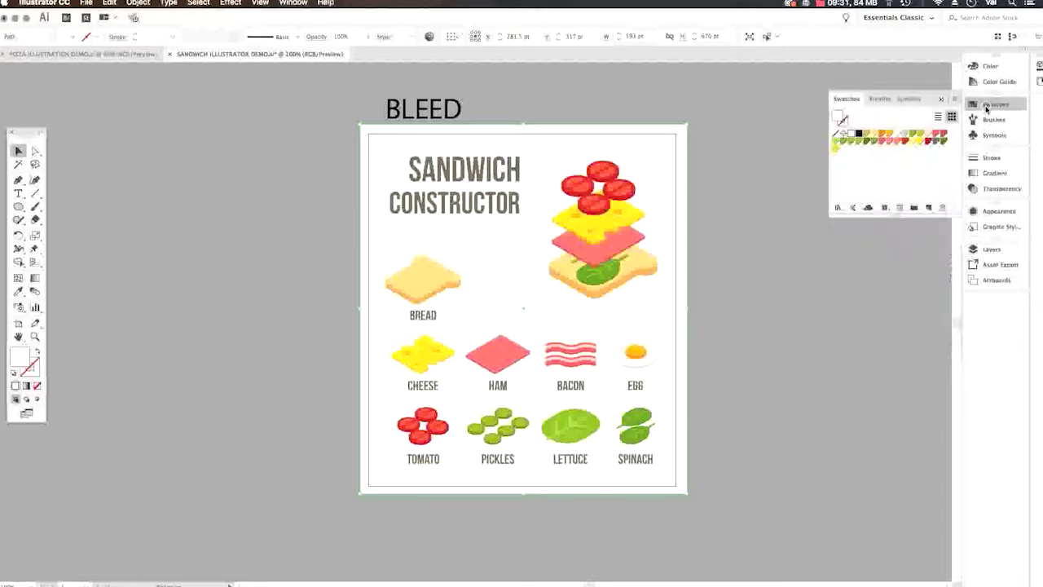
click(915, 144)
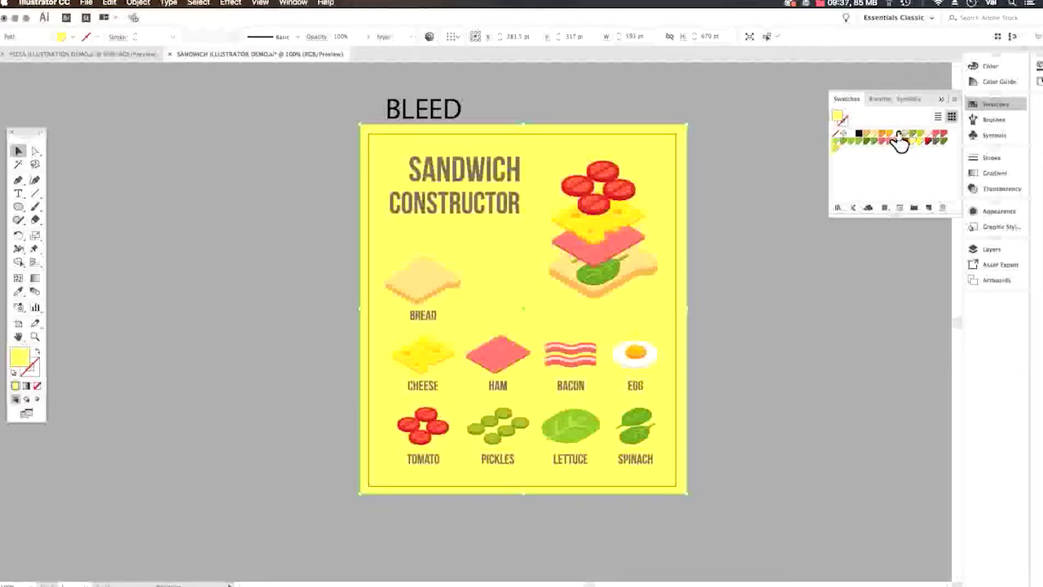
Fill the poster's background rectangle with white, and follow by removing its fill entirely
click(899, 136)
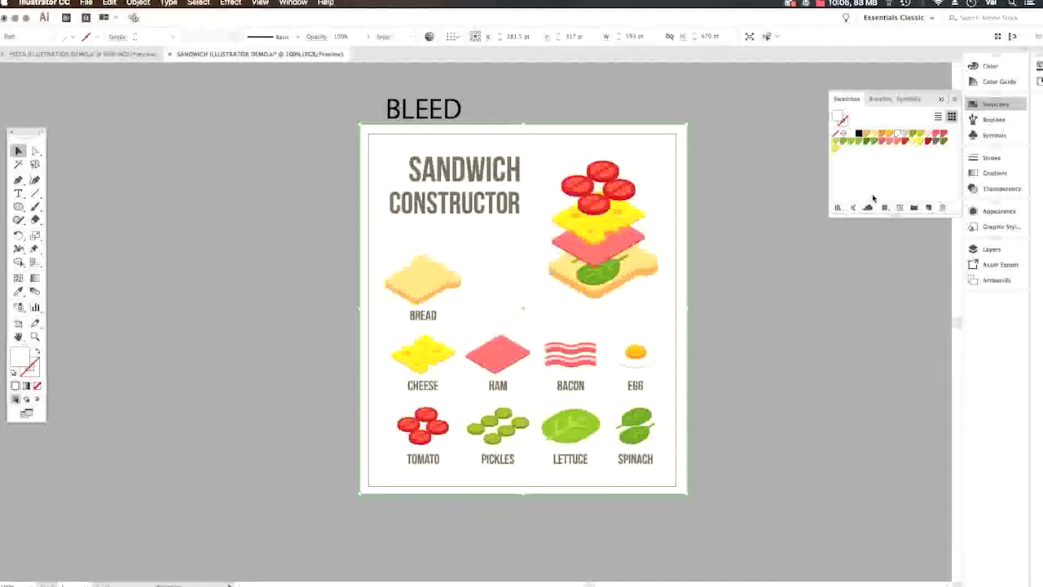
click(835, 138)
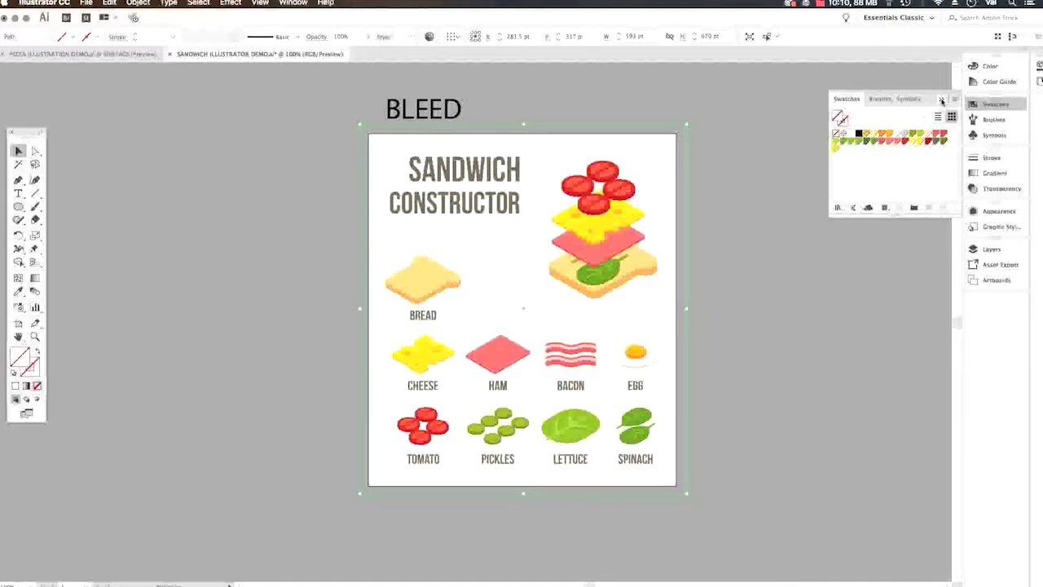
click(942, 100)
Expand and collapse the text and art layers to examine the objects they contain
click(985, 252)
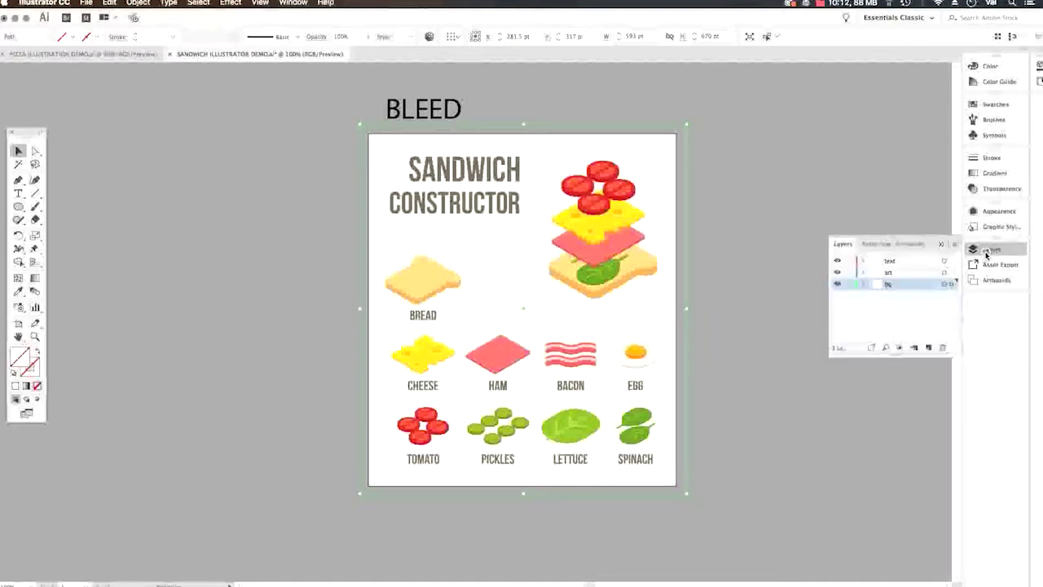
click(863, 272)
click(863, 260)
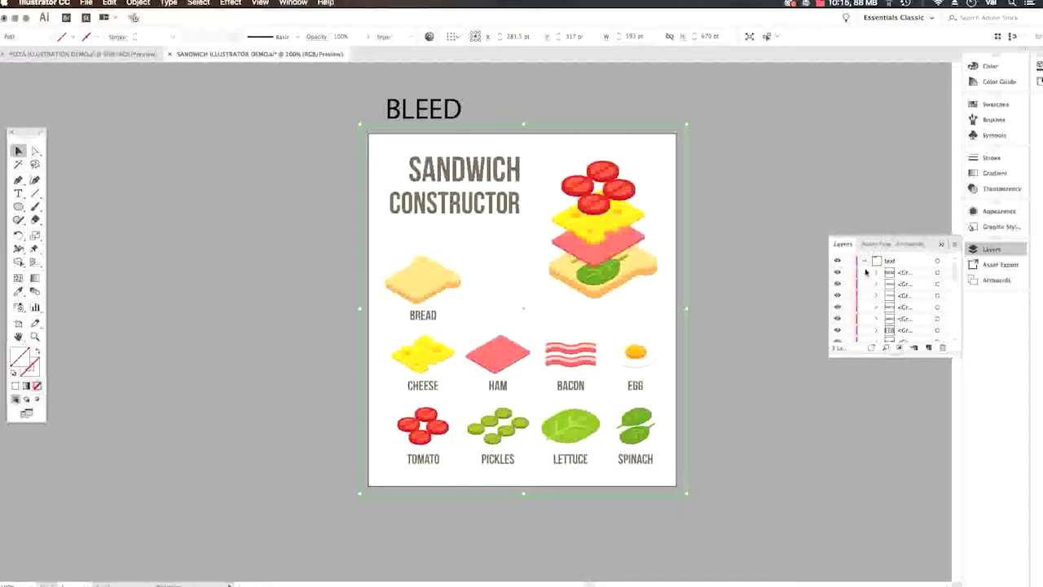
click(865, 261)
click(865, 272)
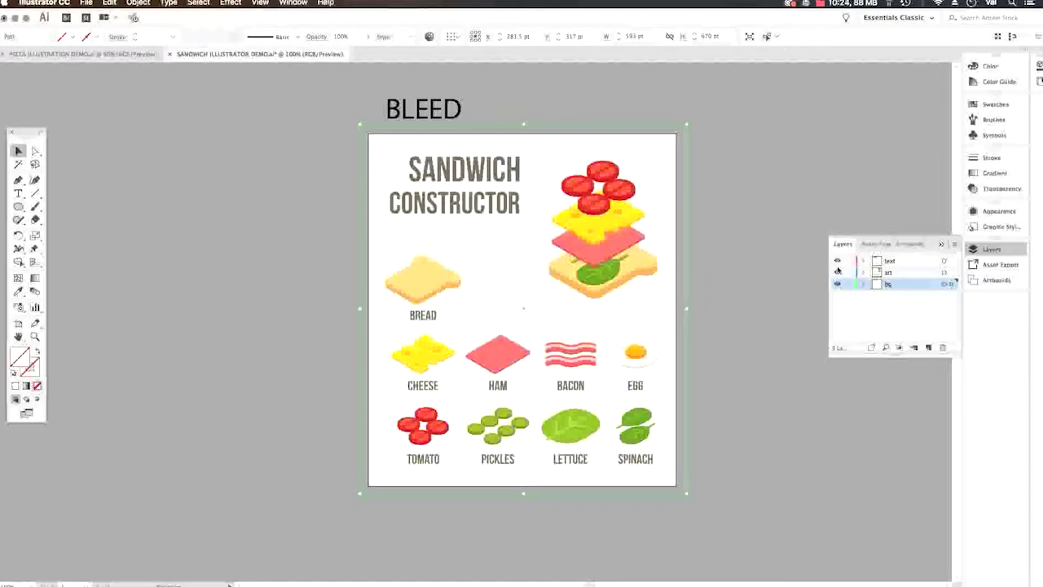
Hide the bg and art layers to check what each holds, and make both visible again
click(836, 284)
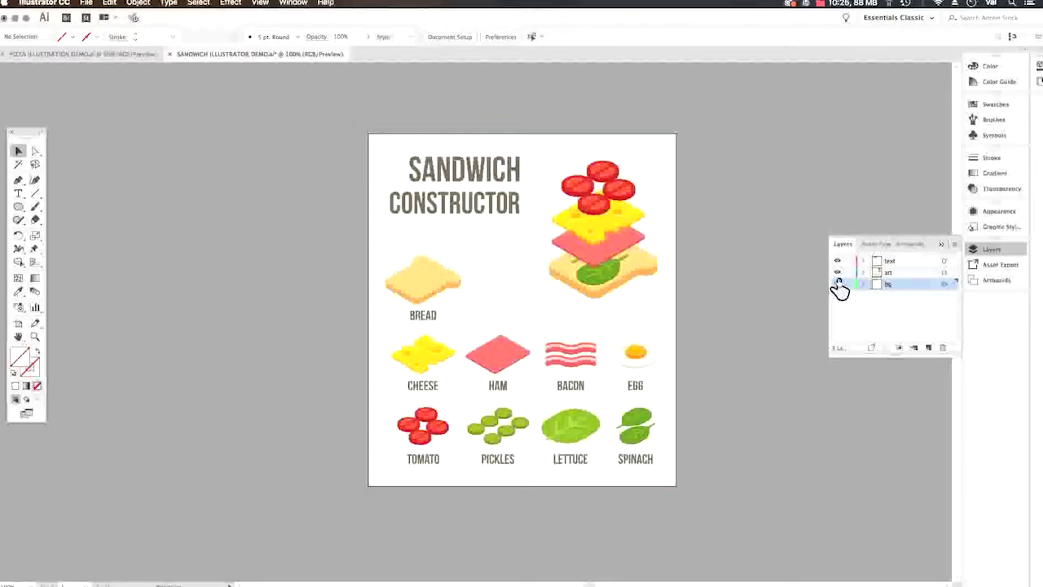
click(837, 272)
click(836, 284)
click(837, 273)
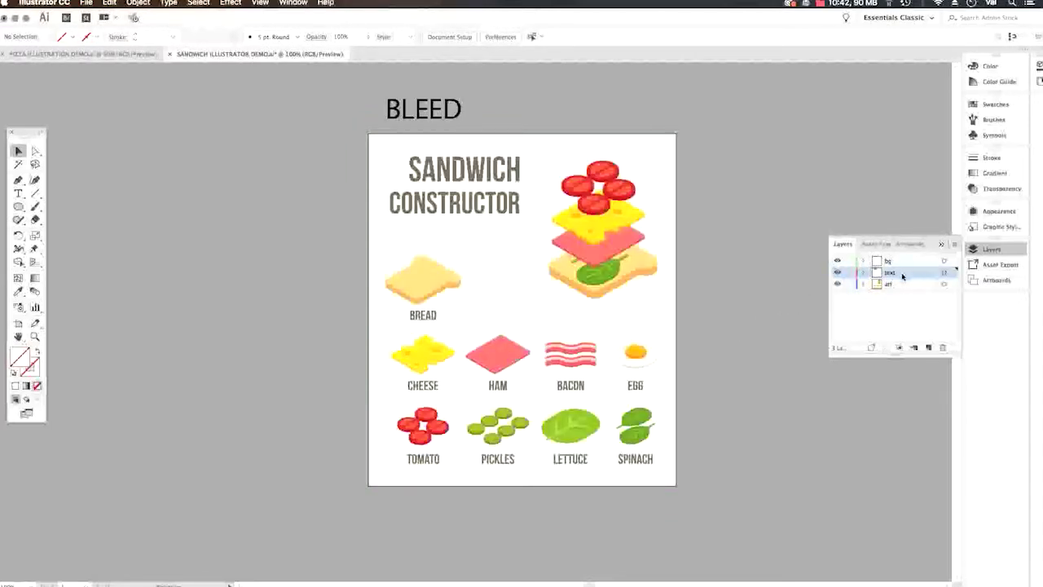
Move the bg layer to the bottom of the layer stack below art, and select the stacked sandwich's green leaf group
drag(897, 264, 899, 295)
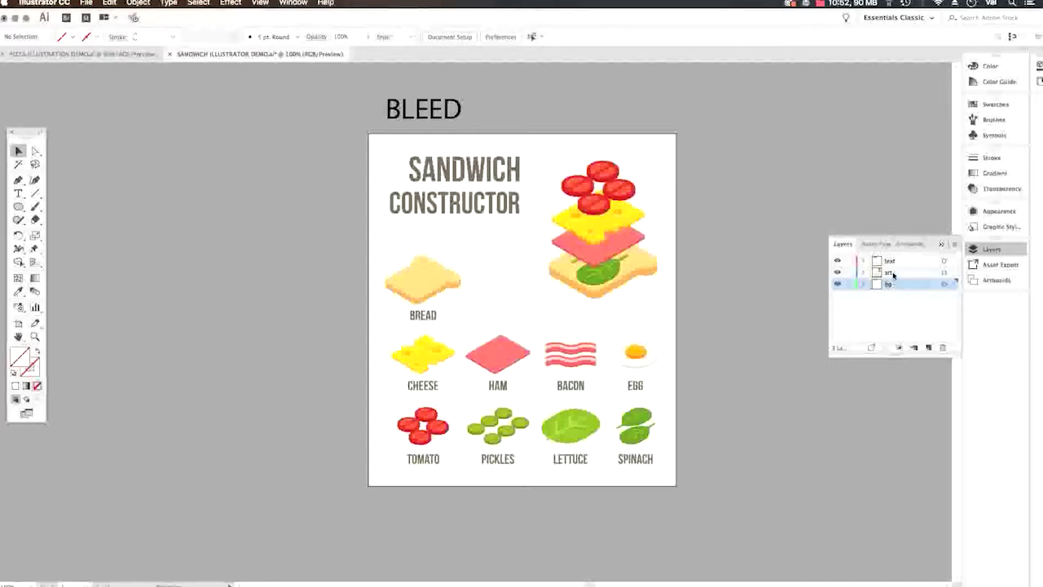
mouse_move(898, 288)
mouse_down()
mouse_move(908, 291)
mouse_move(894, 270)
mouse_move(898, 290)
mouse_up()
click(599, 291)
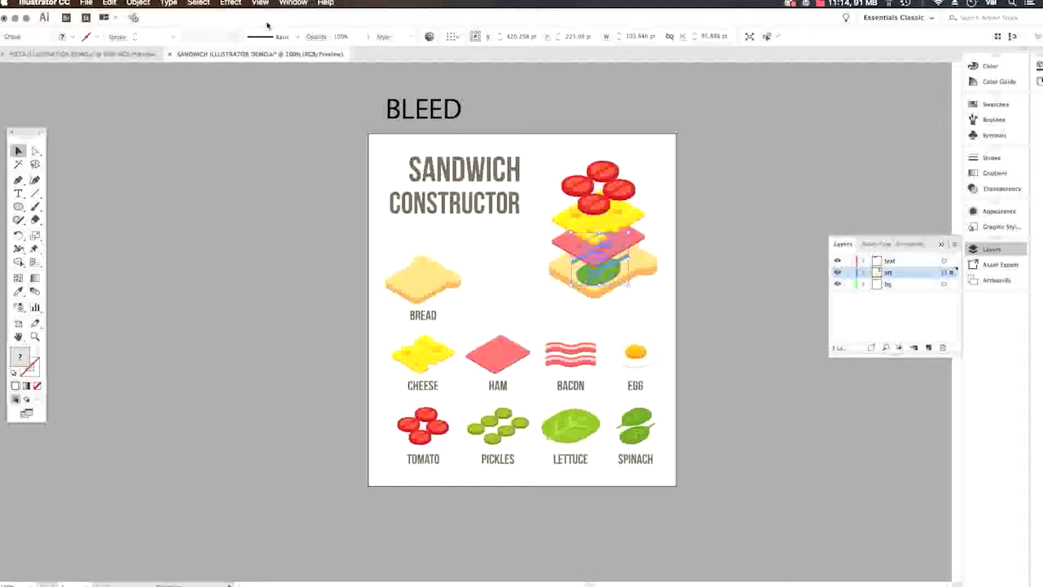
Create a new landscape document of 1366 × 768 px with no bleed
click(87, 3)
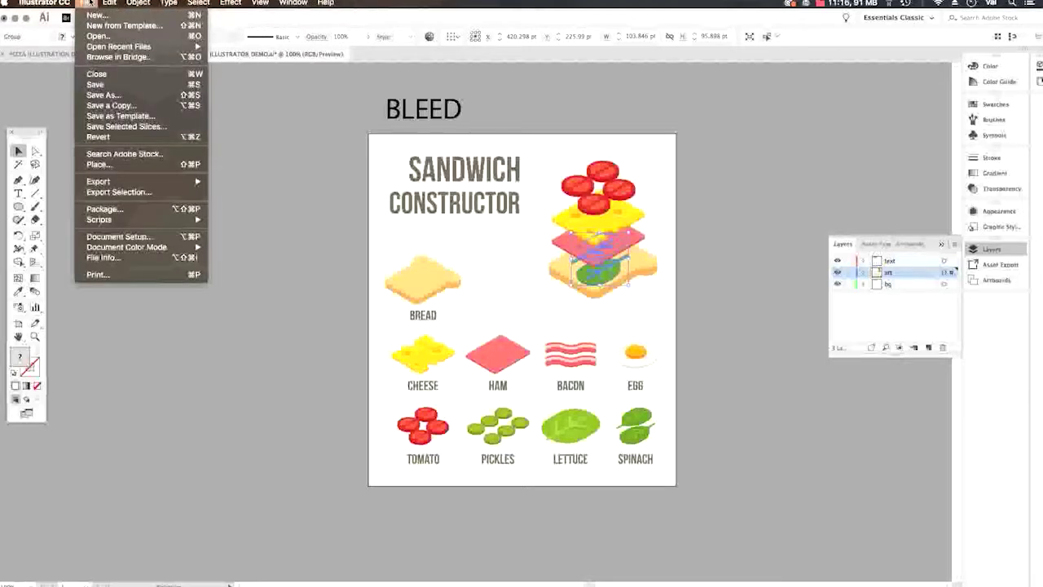
key(Escape)
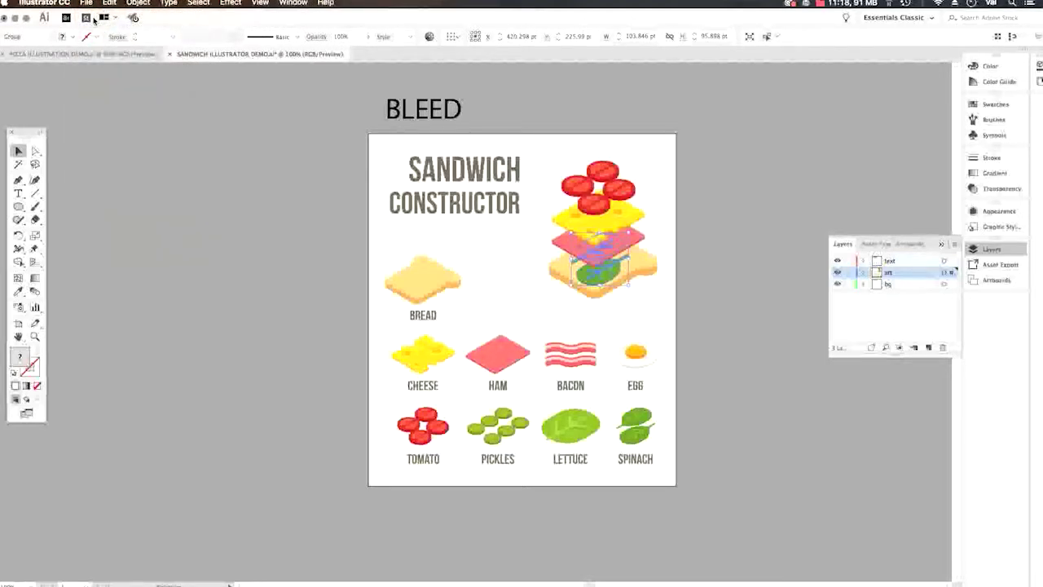
key(super+n)
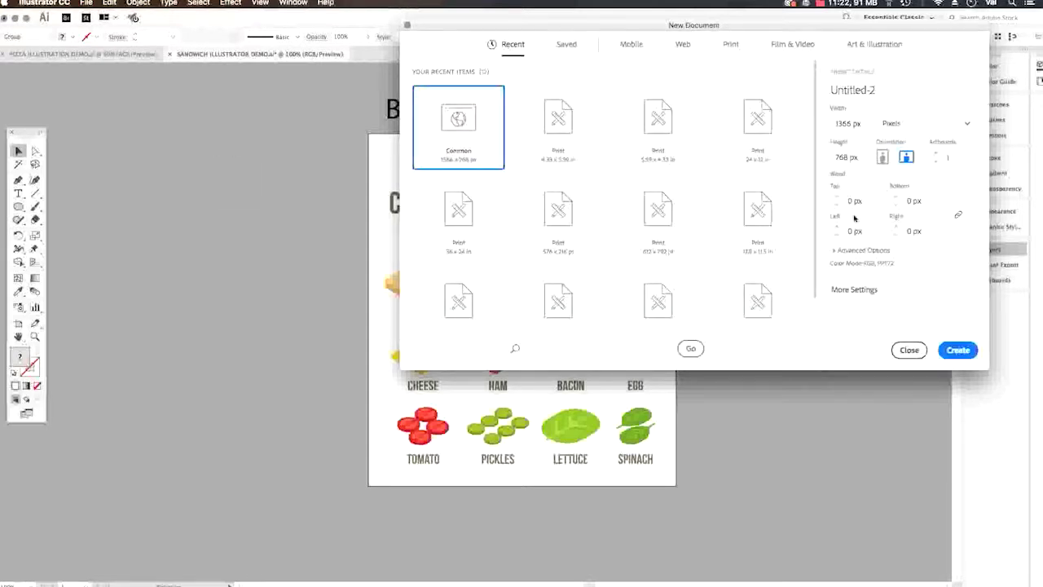
click(960, 352)
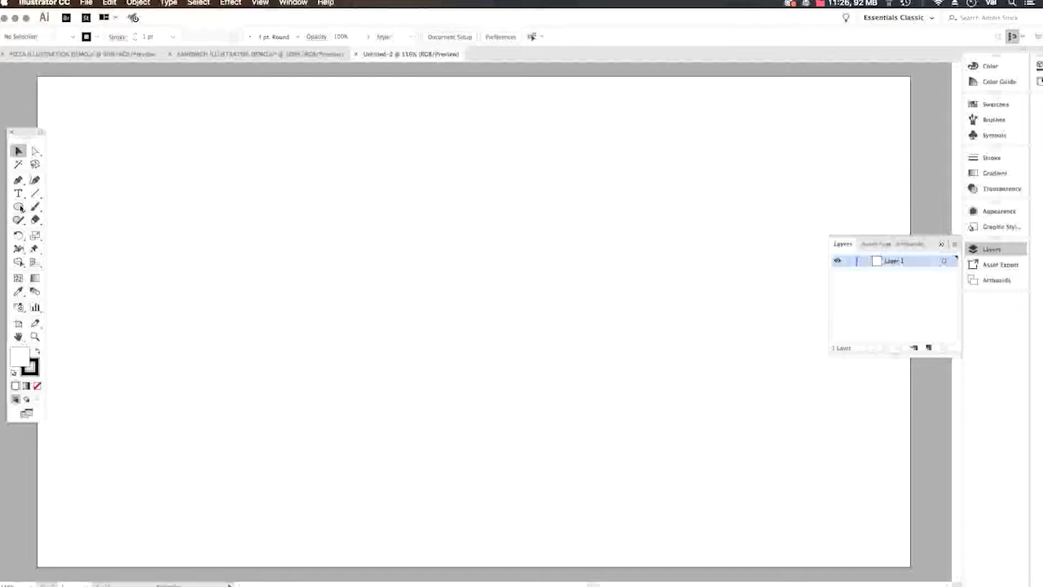
Draw a rectangle about 596 × 323 px near the artboard's center and swap its fill and stroke to make it black
click(18, 207)
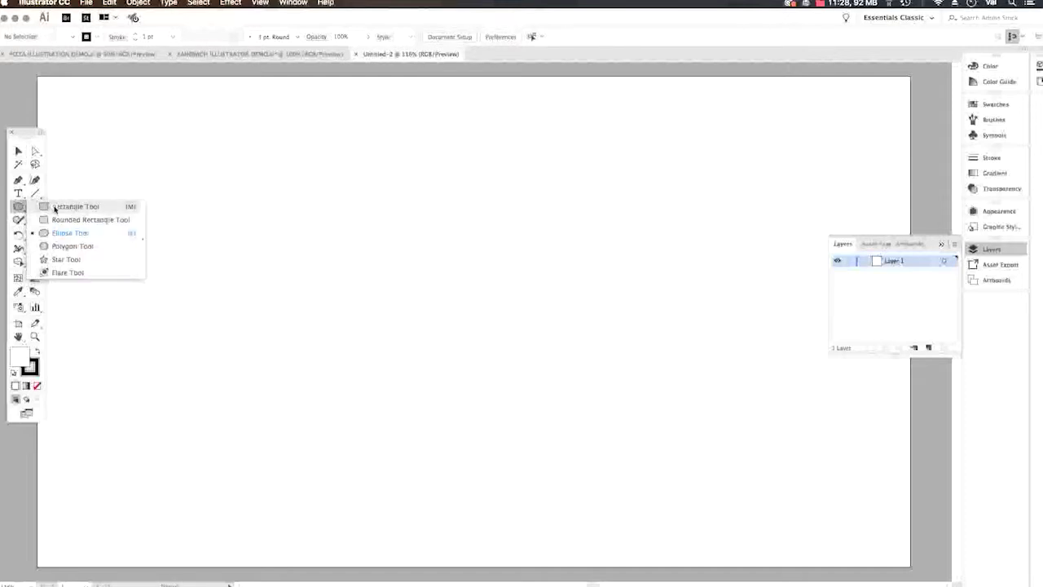
click(55, 208)
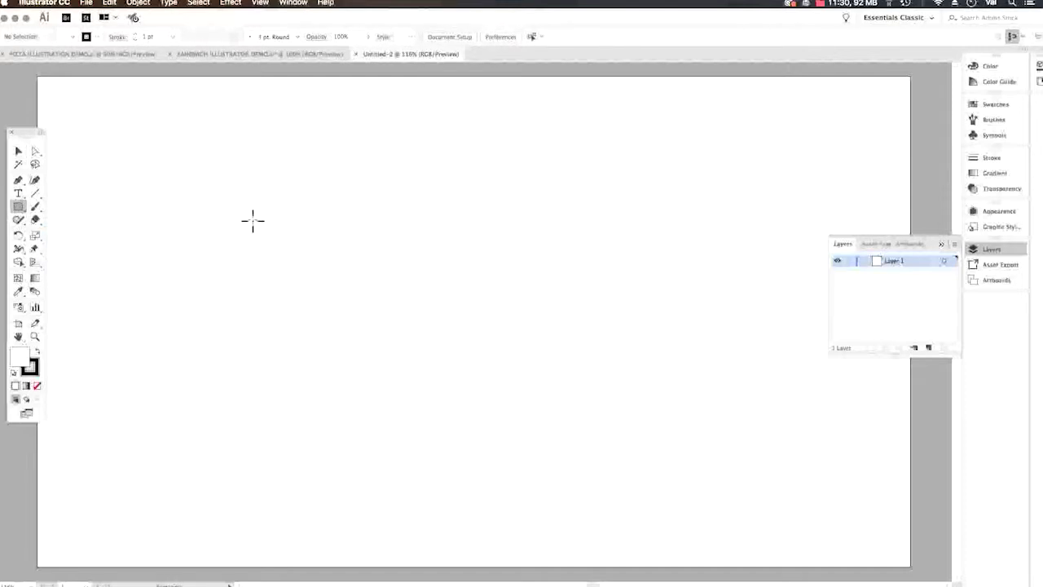
mouse_move(253, 220)
mouse_down()
mouse_move(453, 350)
mouse_move(628, 399)
mouse_move(634, 426)
mouse_up()
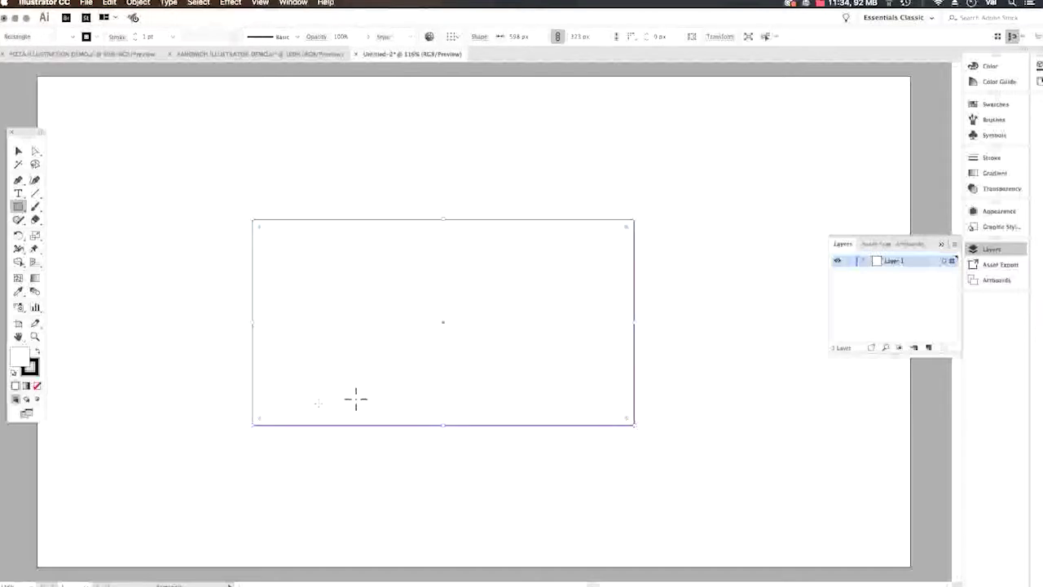
click(35, 351)
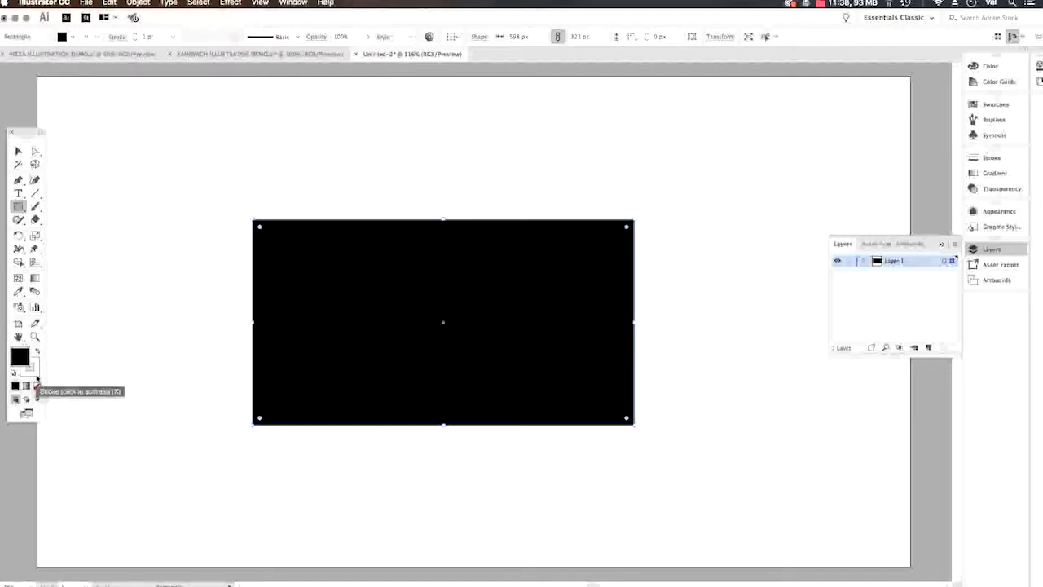
Draw a rounded rectangle about 376 × 335 px overlapping the black rectangle's upper-right part and fill it with yellow
drag(20, 208, 53, 222)
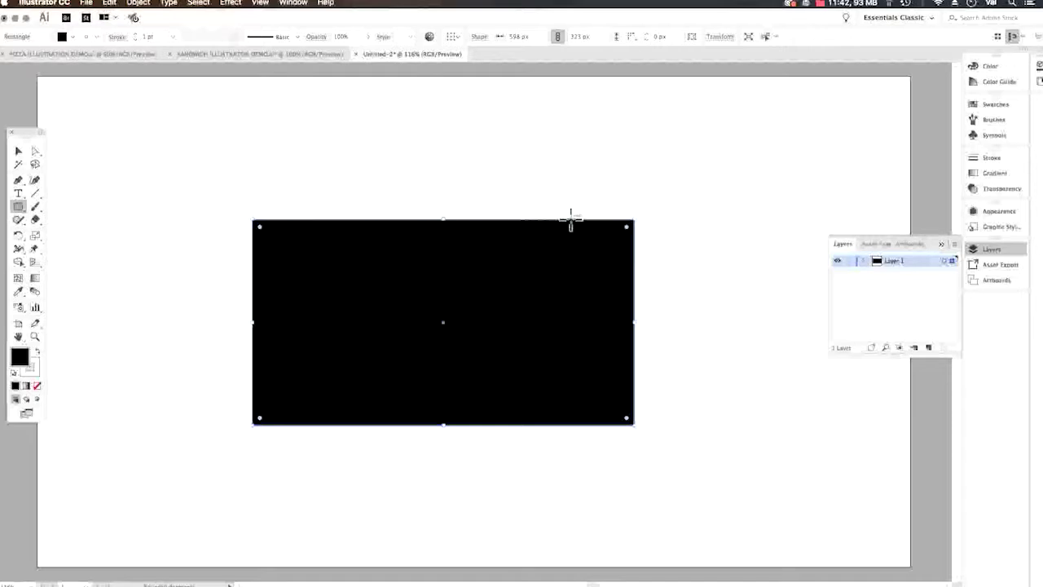
drag(478, 153, 717, 366)
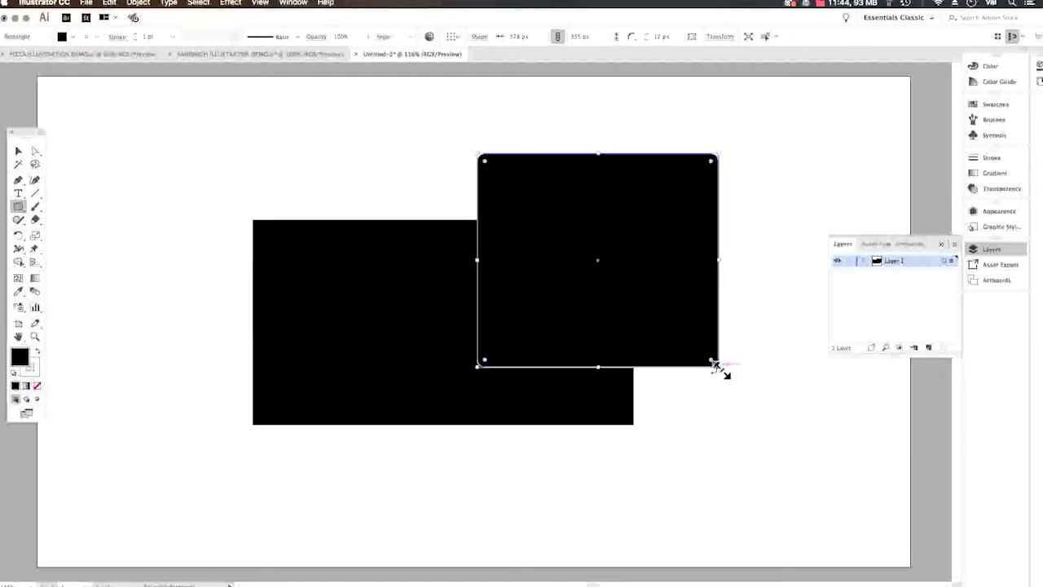
click(996, 105)
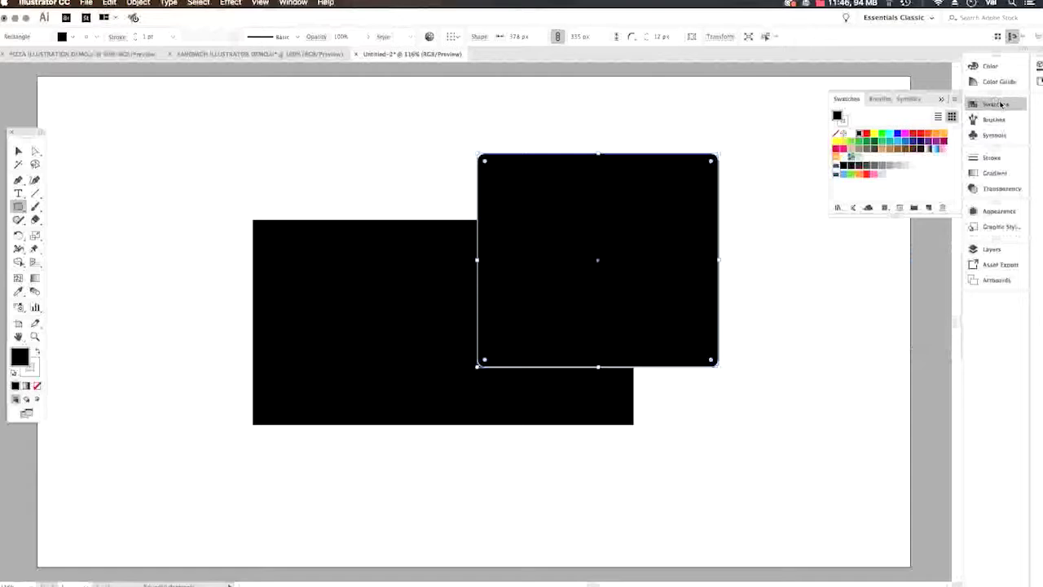
click(874, 136)
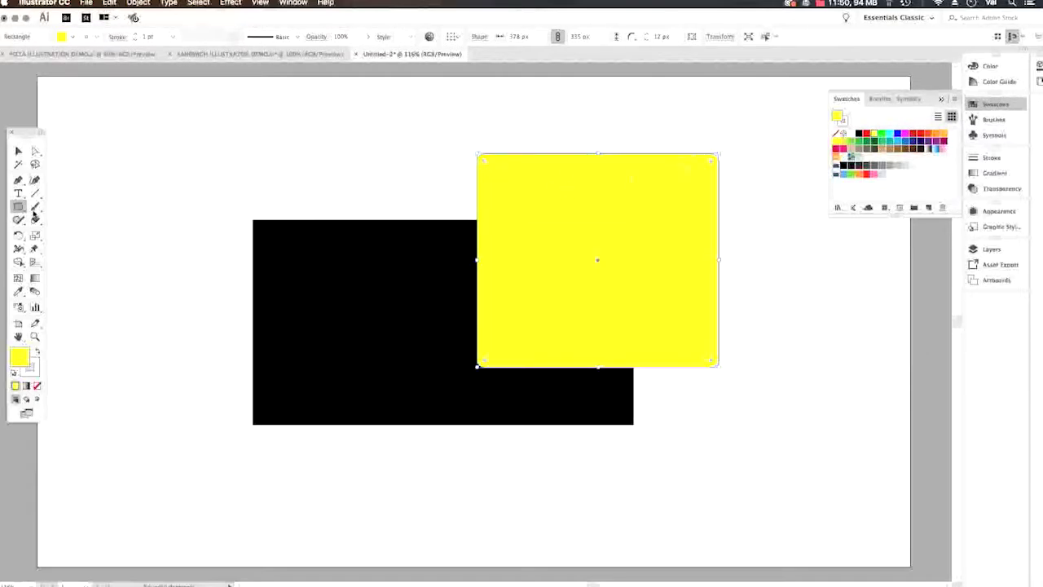
Draw a near-circular ellipse about 398 × 392 px overlapping both rectangles and fill it with orange
drag(20, 208, 70, 234)
drag(317, 98, 574, 350)
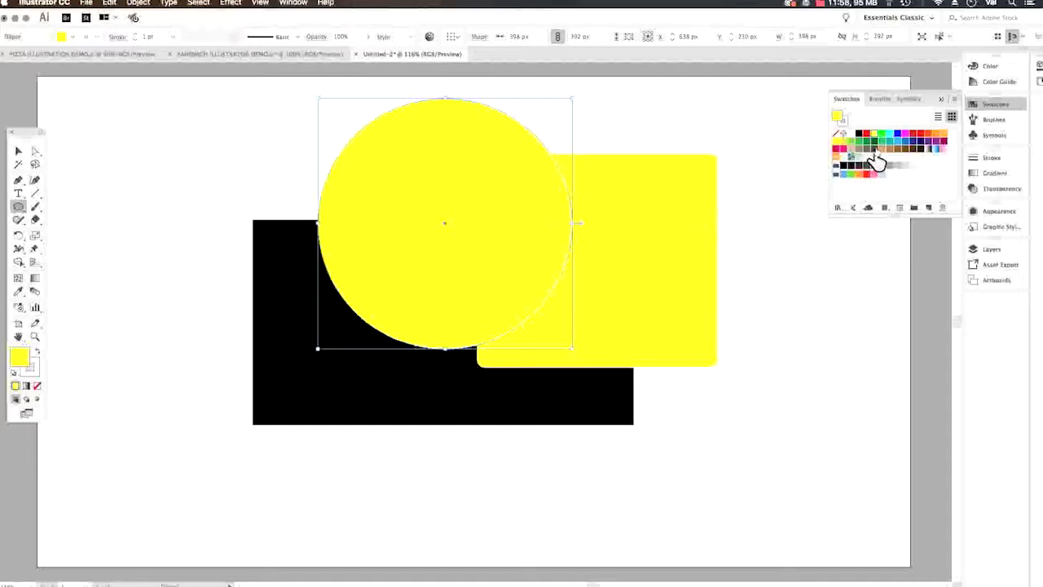
click(937, 135)
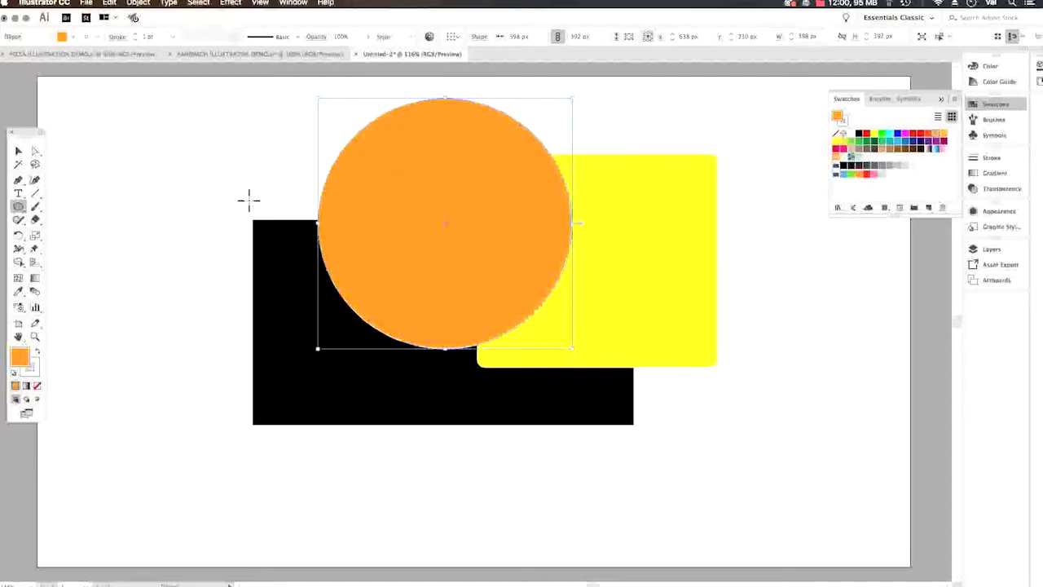
Select the black rectangle and move it slightly down and to the right beneath the other shapes
click(21, 151)
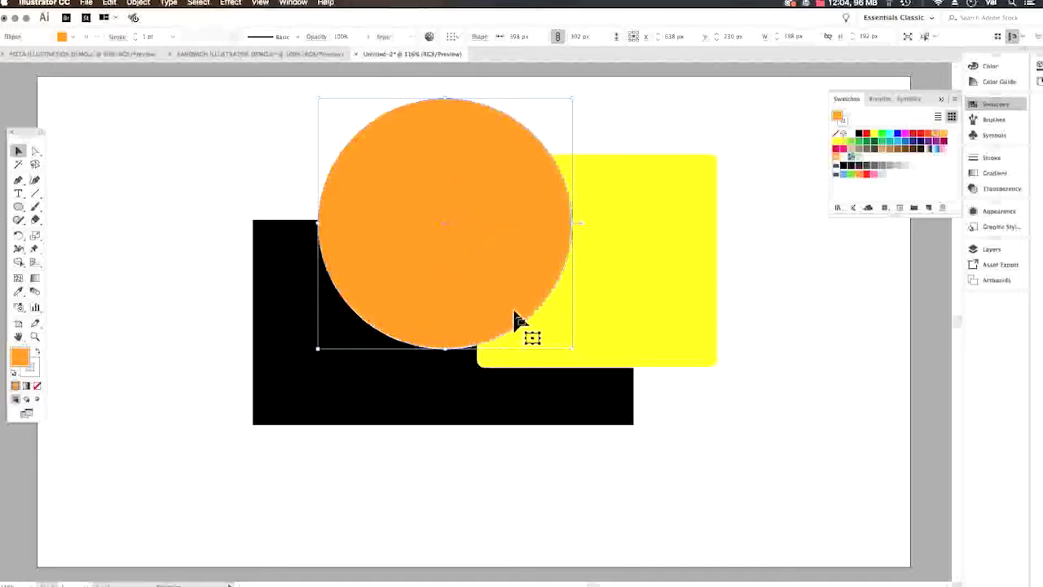
shift+click(502, 391)
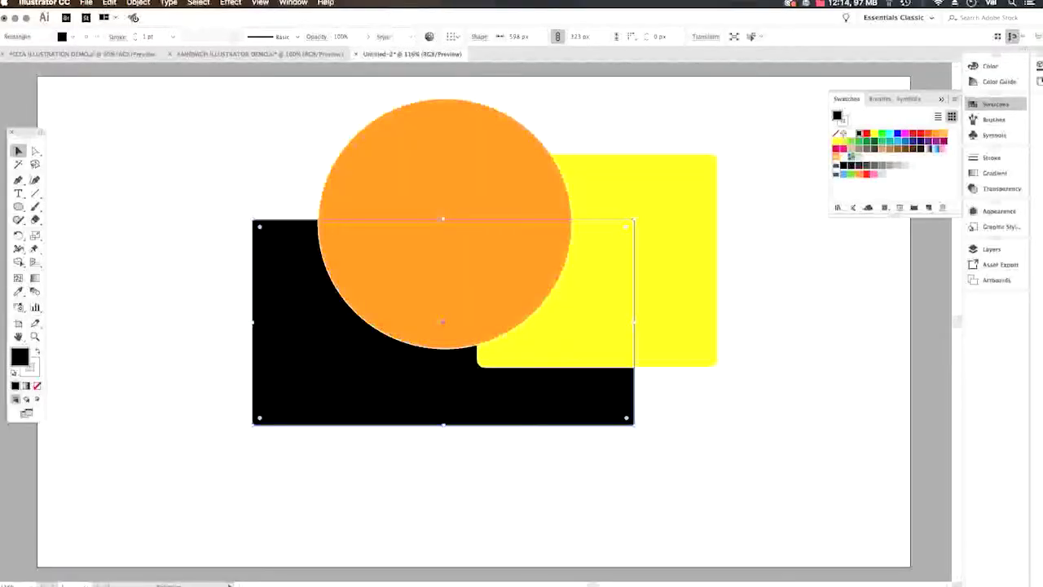
drag(295, 279, 564, 383)
drag(607, 421, 333, 328)
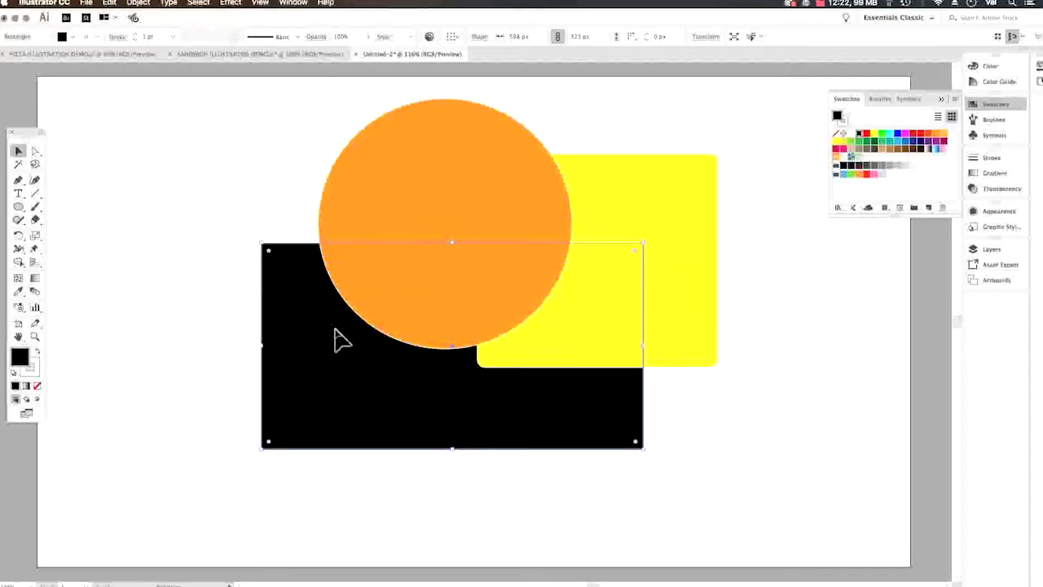
Bring the black rectangle to the front and move it up and left so it overlaps the orange circle's left part
click(143, 4)
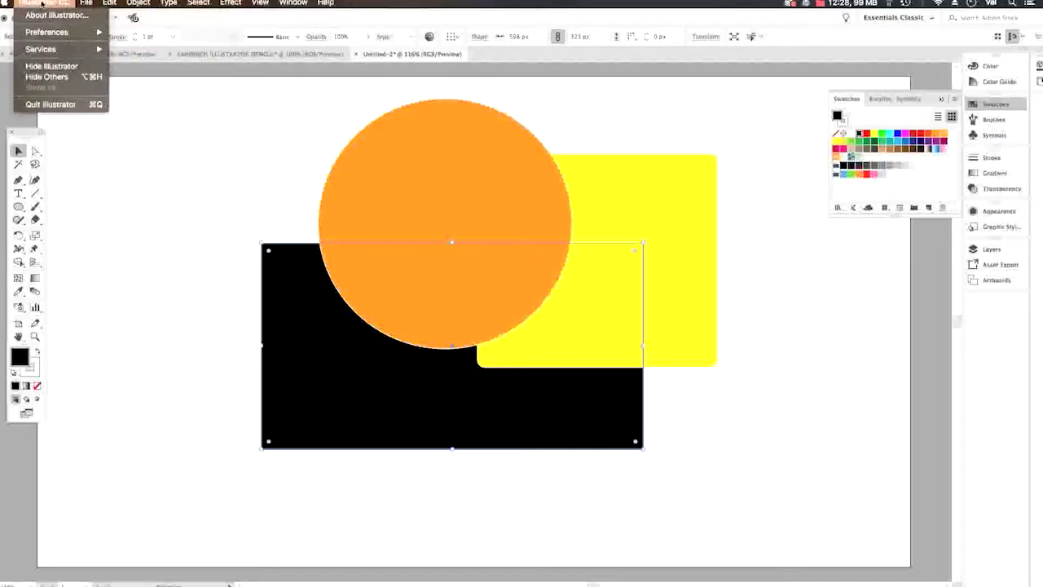
mouse_move(147, 4)
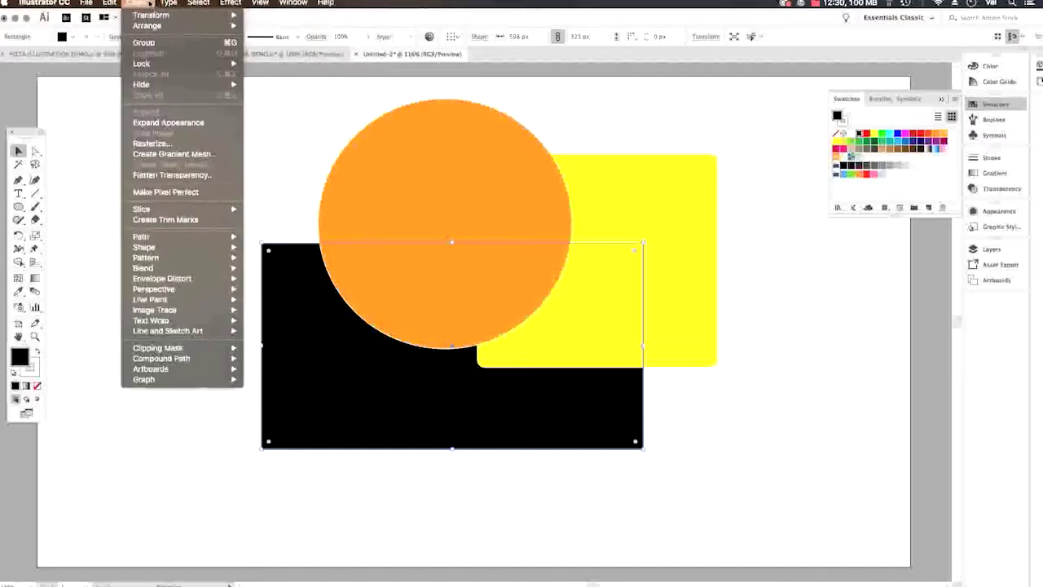
mouse_move(148, 29)
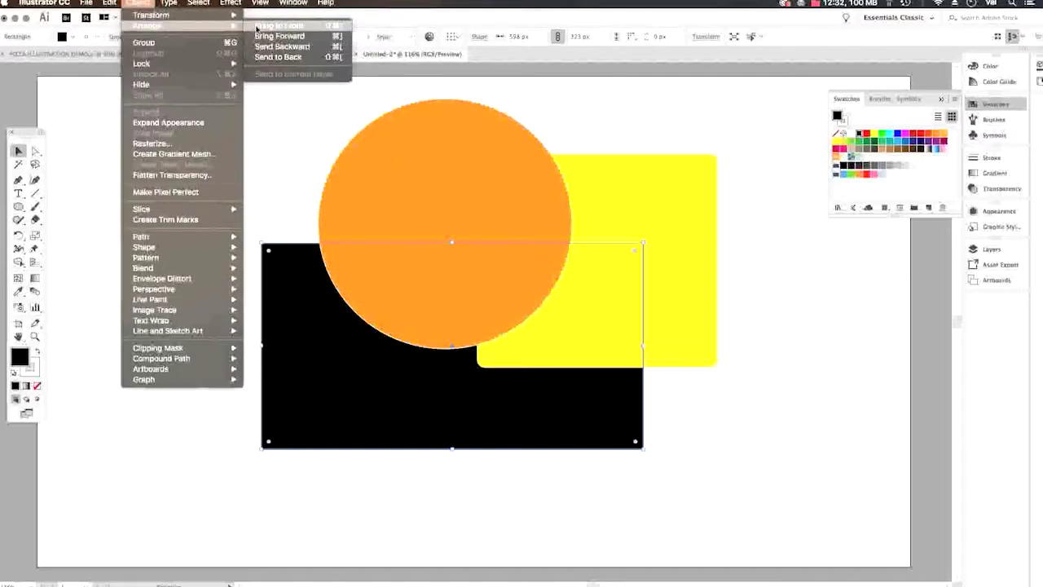
click(257, 28)
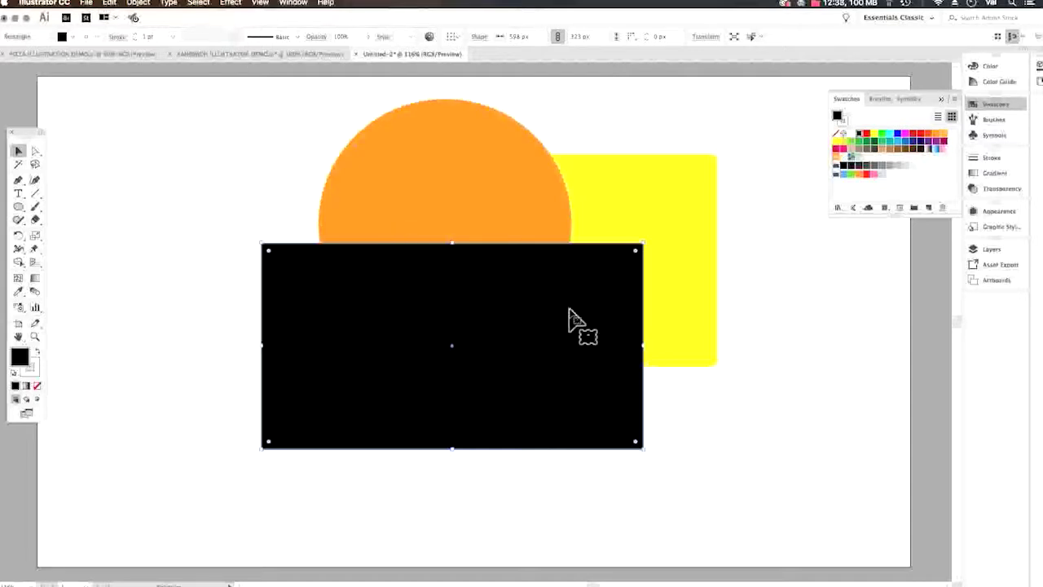
drag(569, 309, 384, 229)
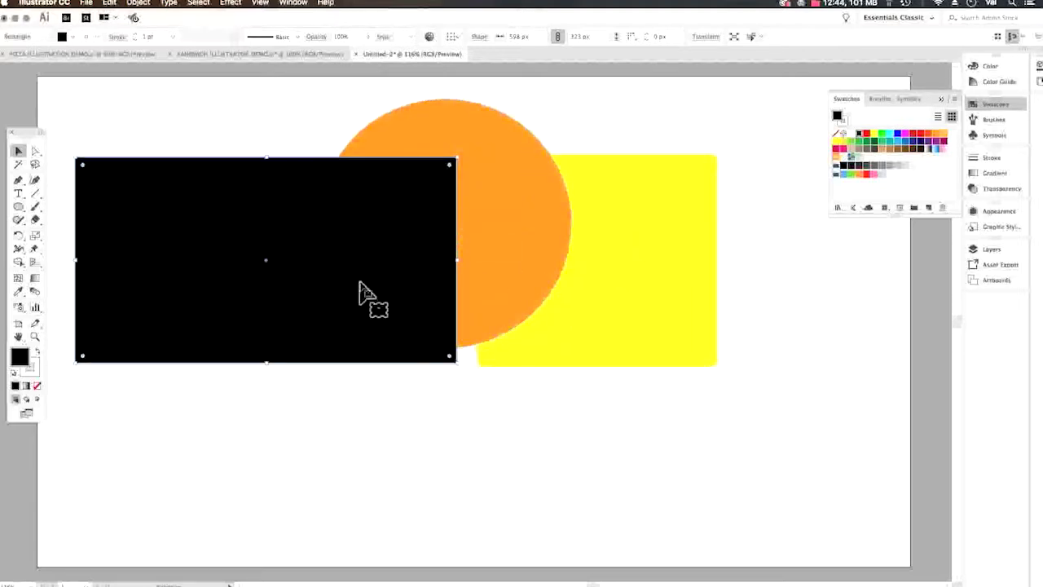
drag(289, 307, 288, 308)
Select the black rectangle and orange circle together and unite them into one shape with Pathfinder
click(292, 2)
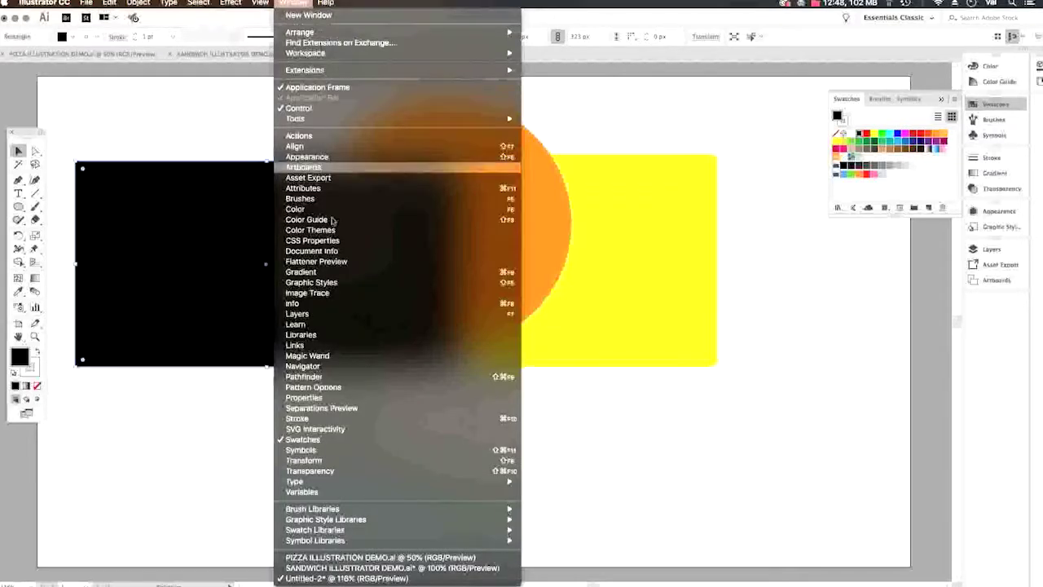
click(349, 376)
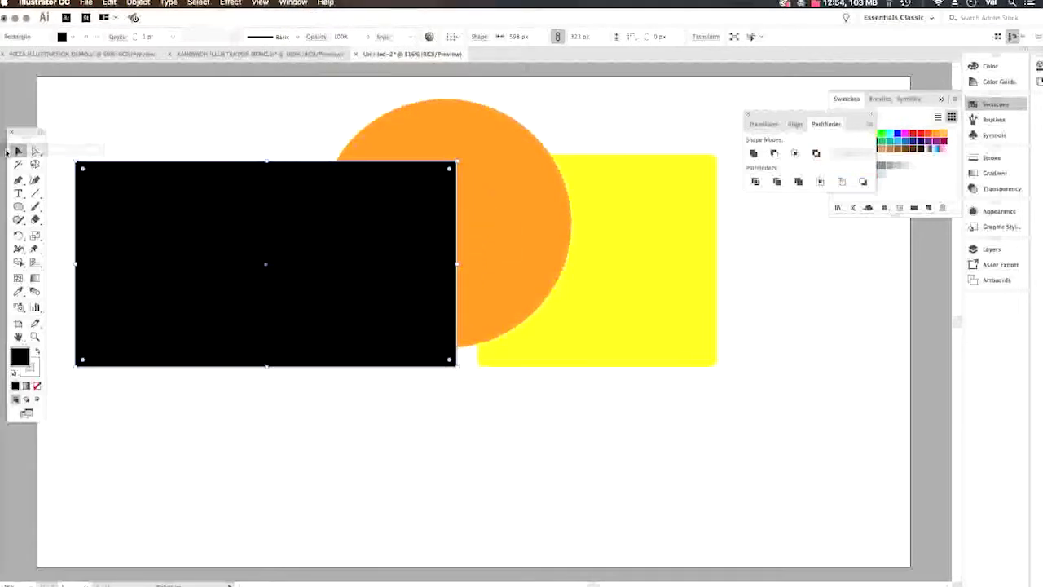
click(361, 158)
drag(271, 129, 395, 217)
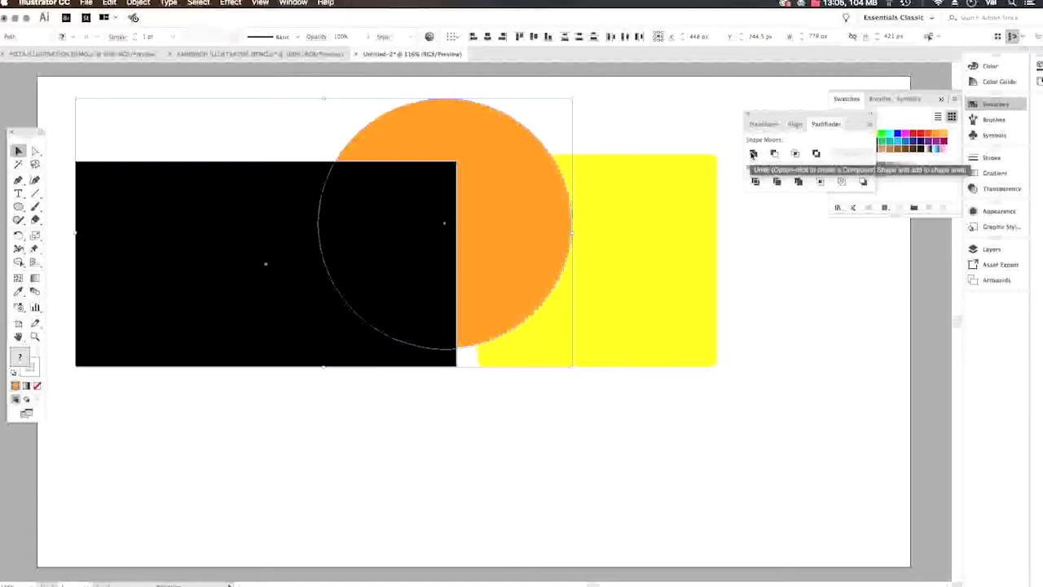
click(753, 153)
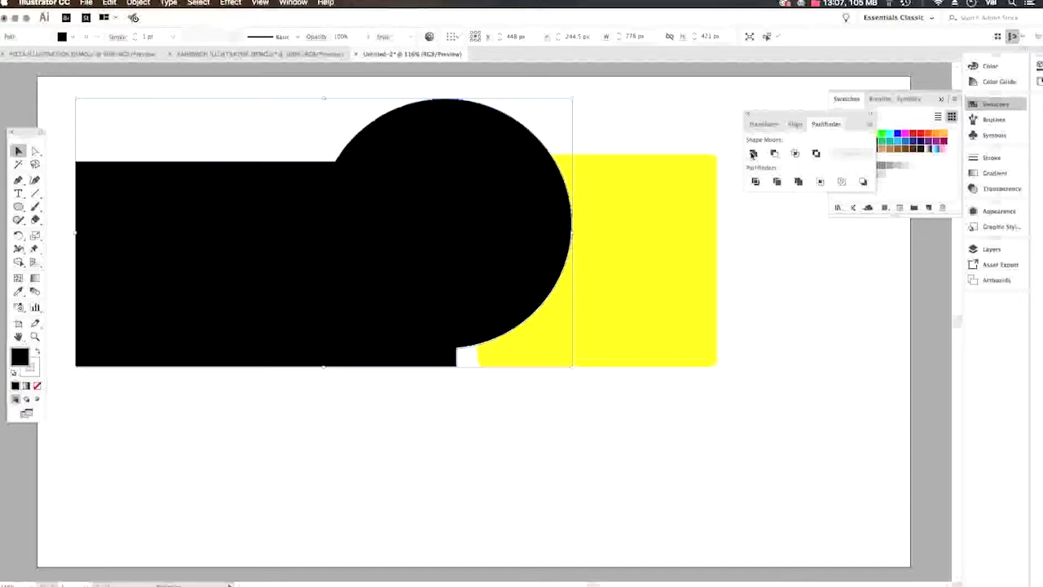
Undo the union and try Pathfinder's Minus Front and Intersect on the black rectangle and orange circle, undoing each result
key(super+z)
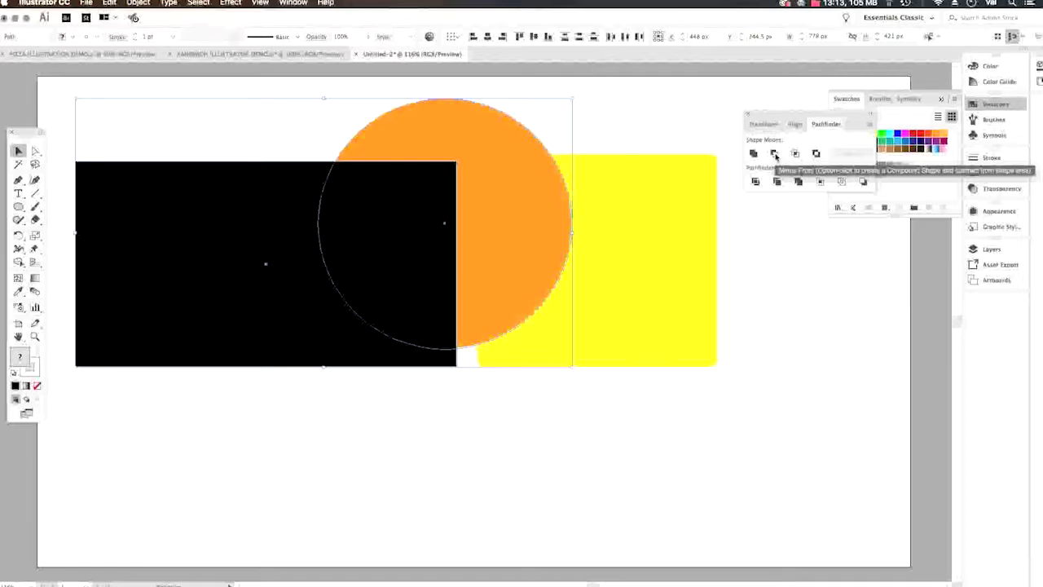
click(775, 154)
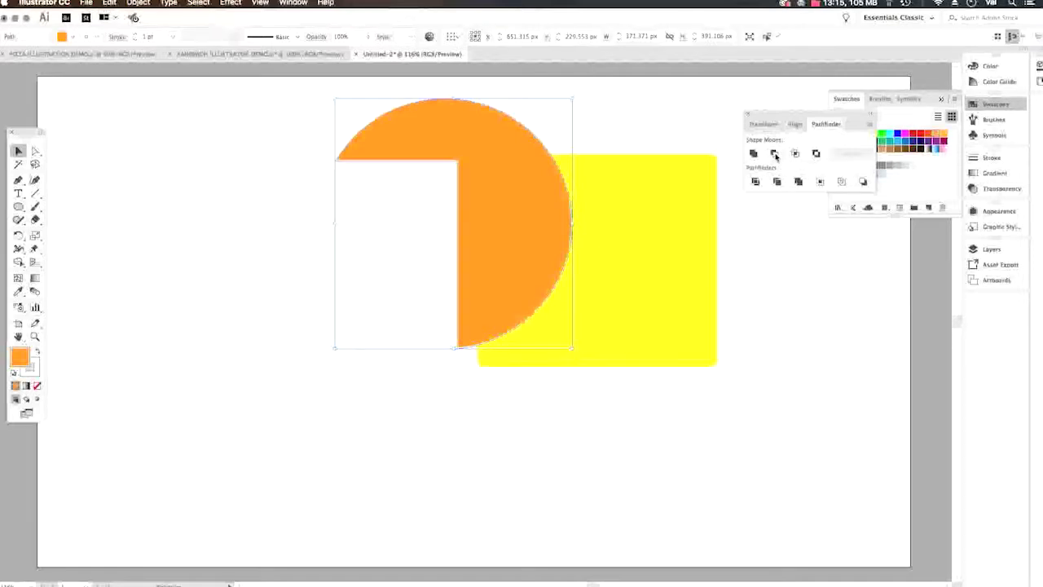
key(super+z)
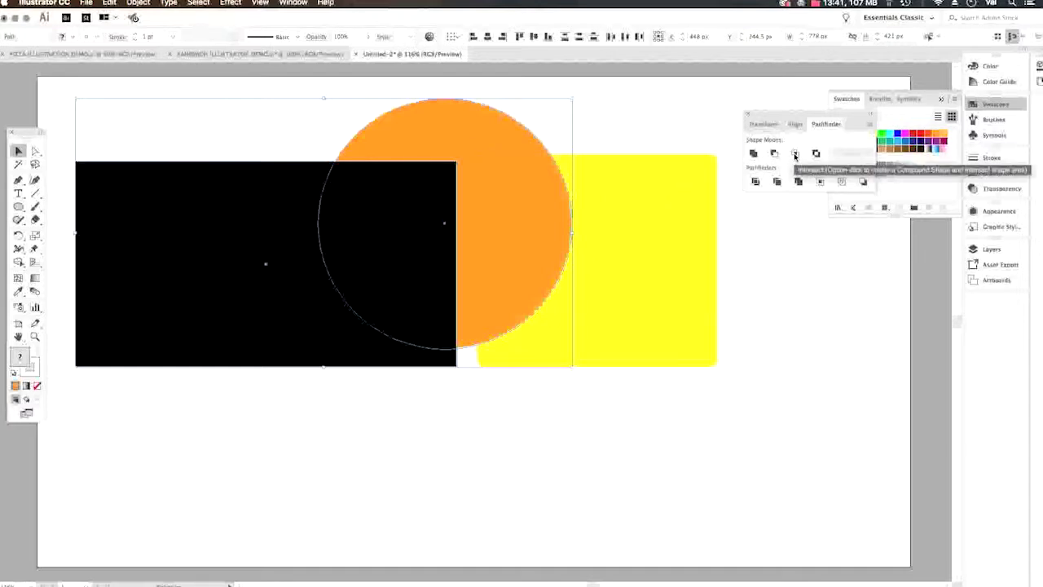
click(795, 154)
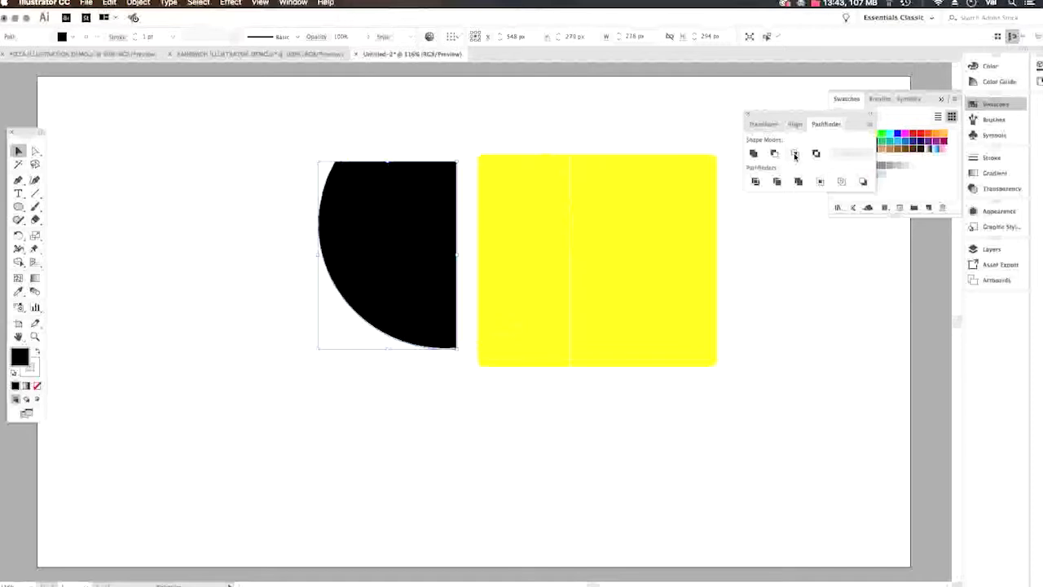
key(super+z)
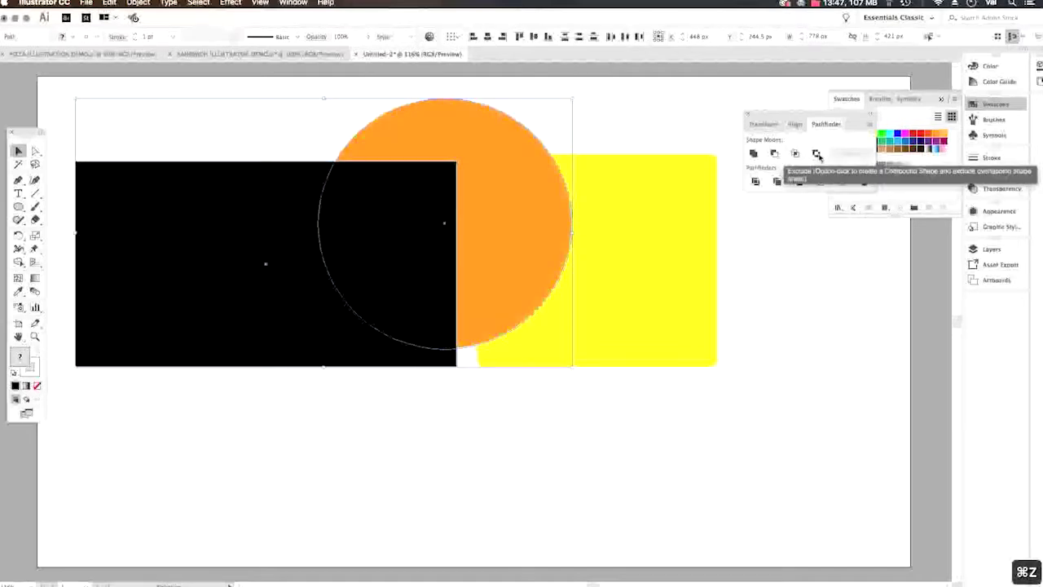
Try Pathfinder's Exclude on the black rectangle and orange circle, swap the result's fill and stroke, and undo it all
click(817, 154)
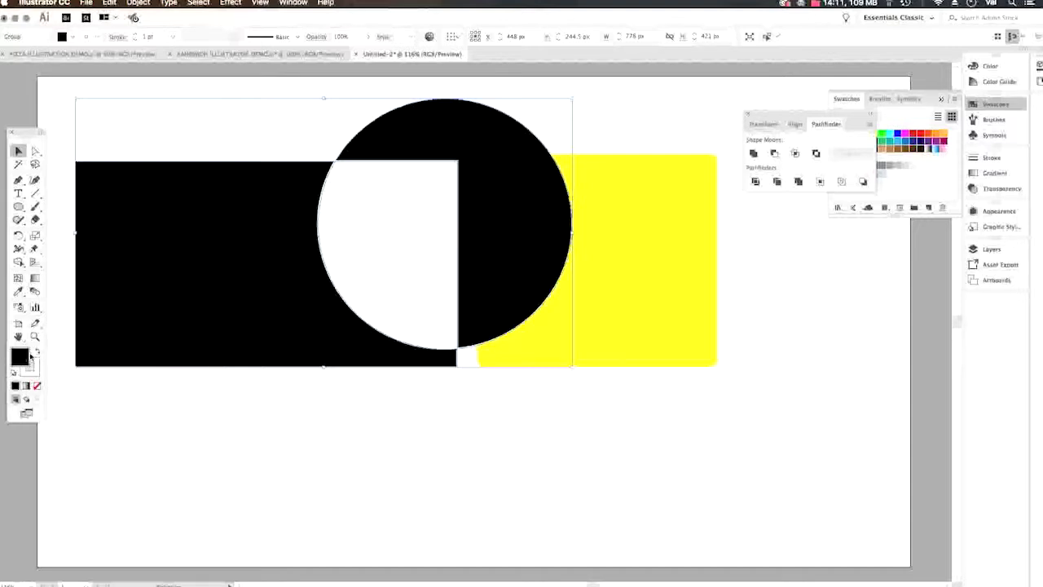
click(36, 352)
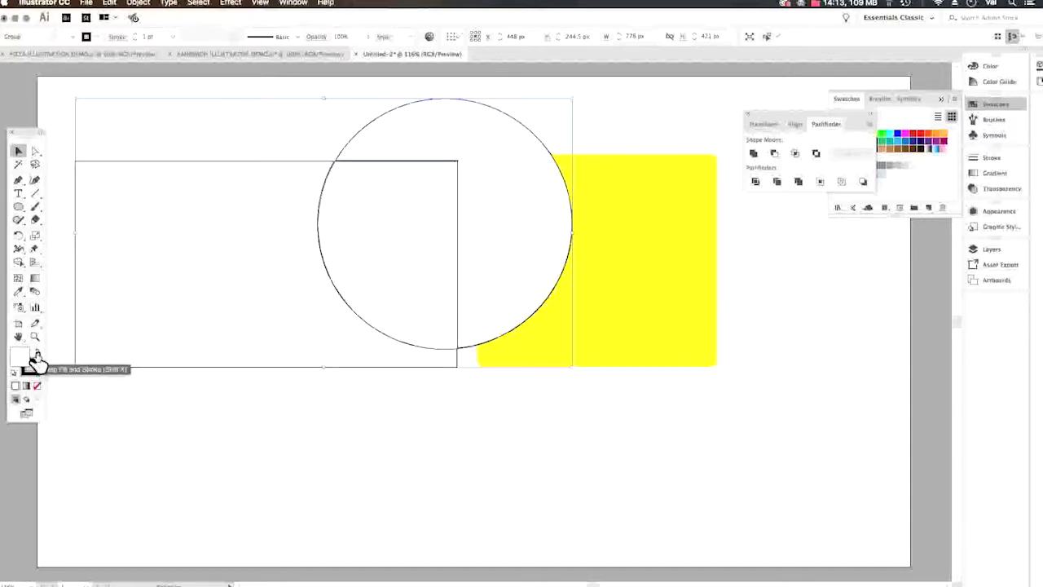
click(36, 354)
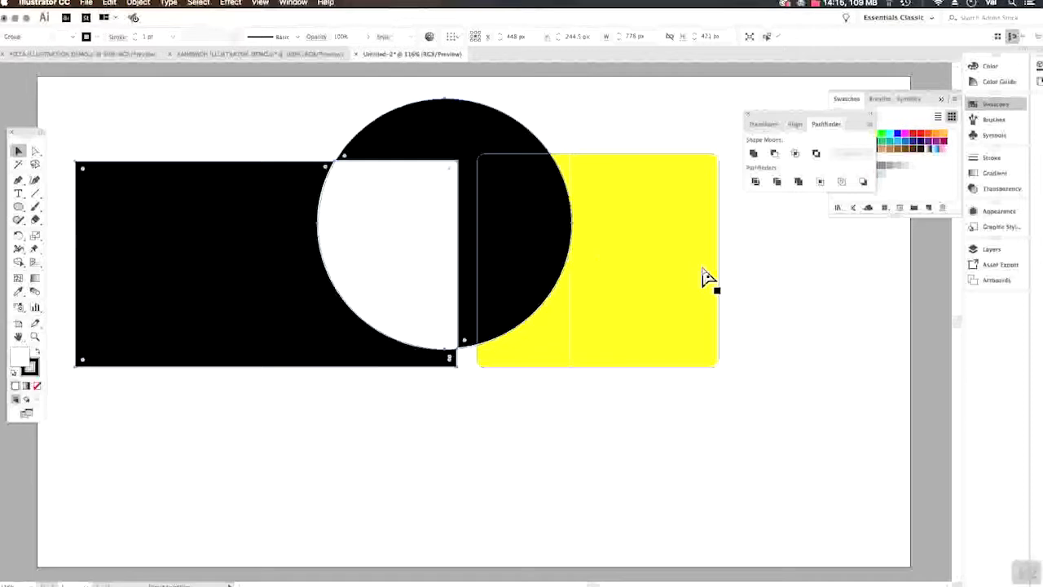
key(super+z)
key(super+z)
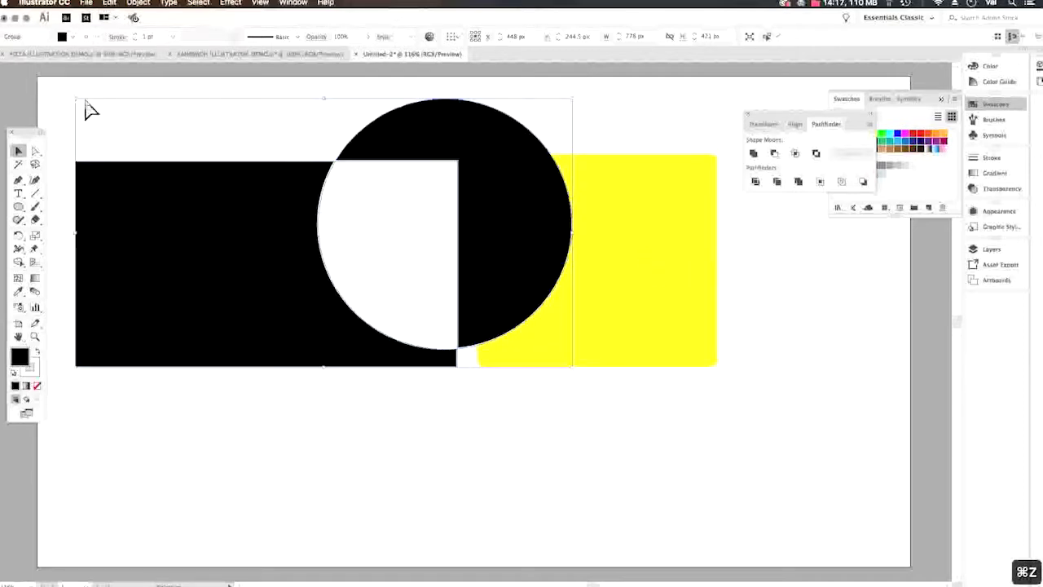
key(super+z)
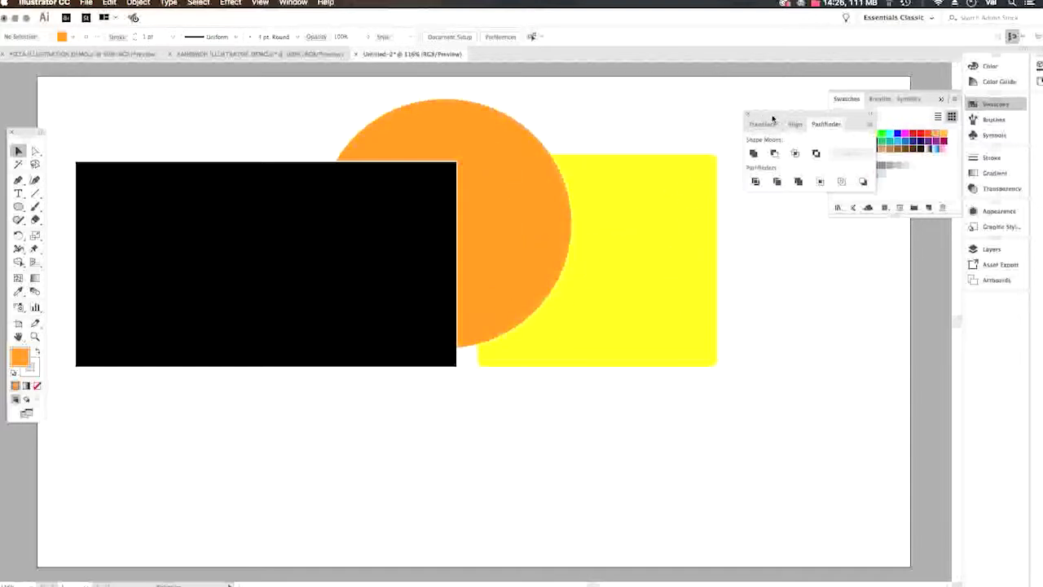
Add two new empty layers above Layer 1
drag(748, 116, 748, 434)
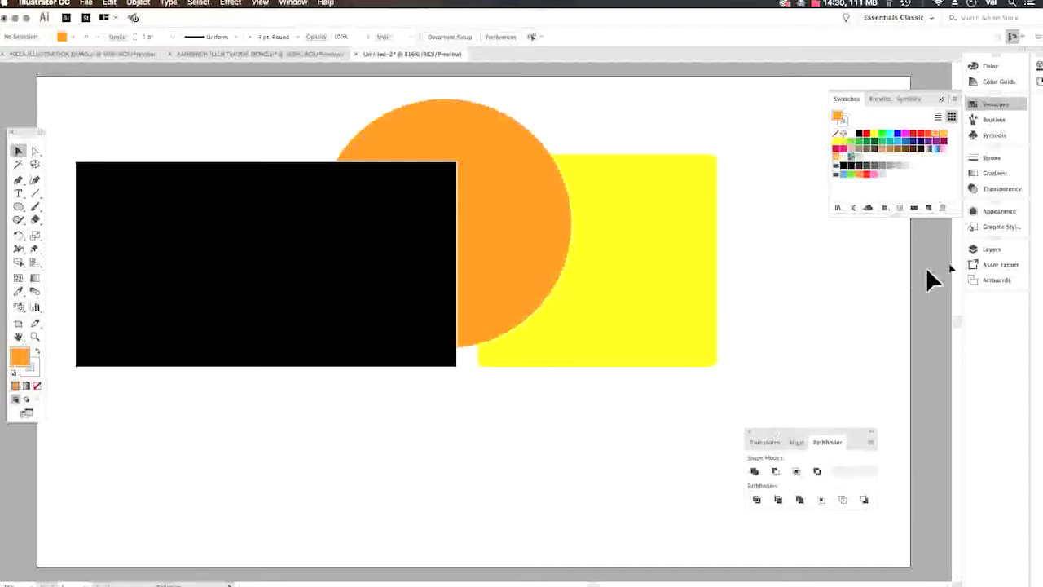
click(996, 249)
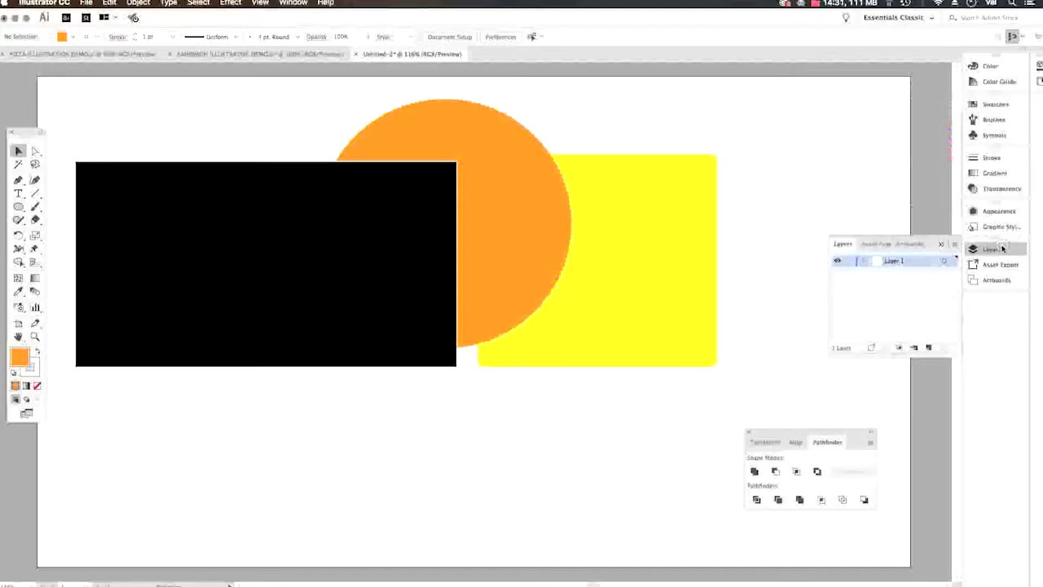
click(929, 349)
click(929, 349)
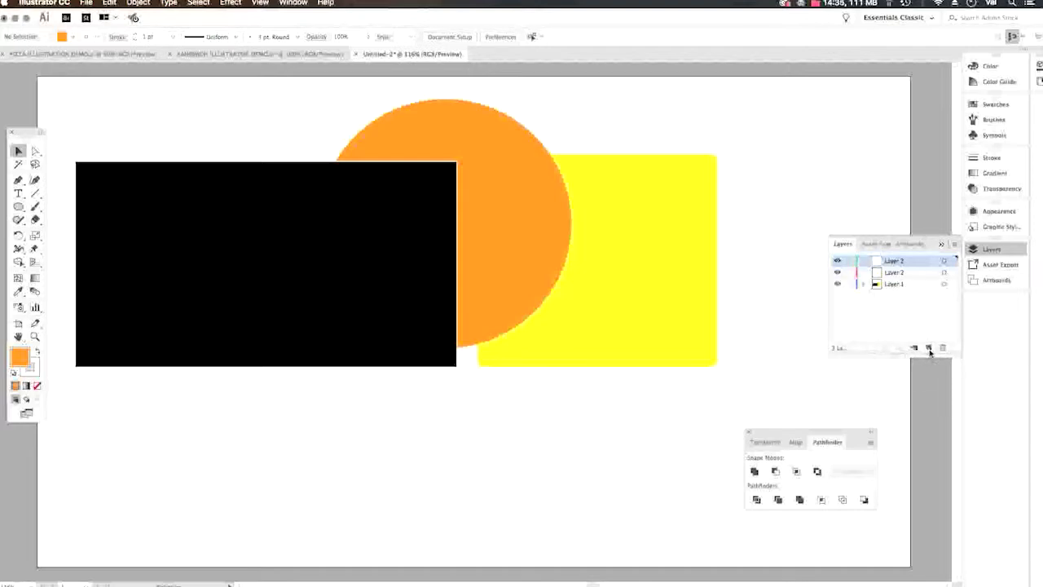
click(956, 245)
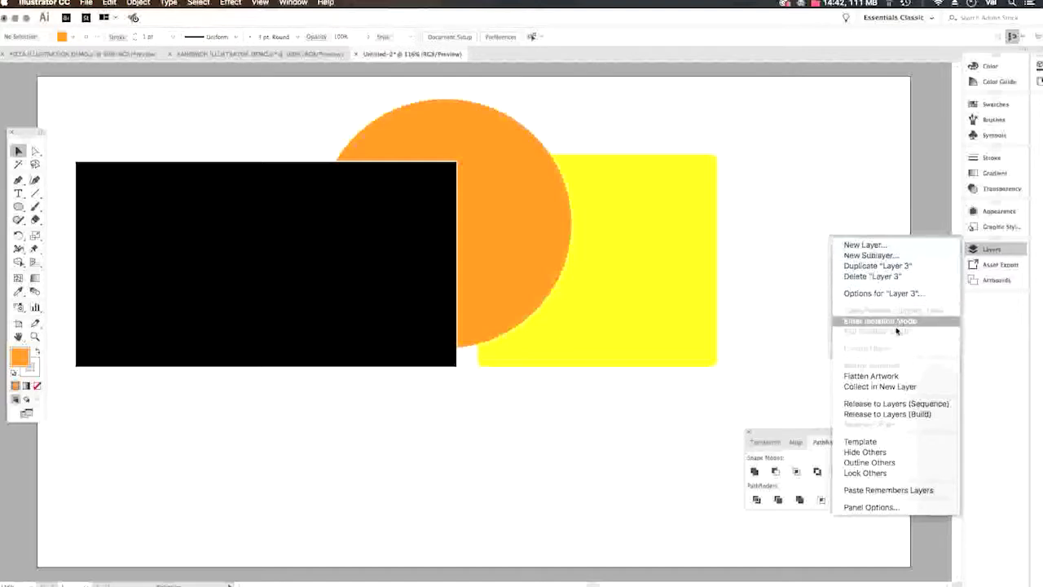
click(877, 220)
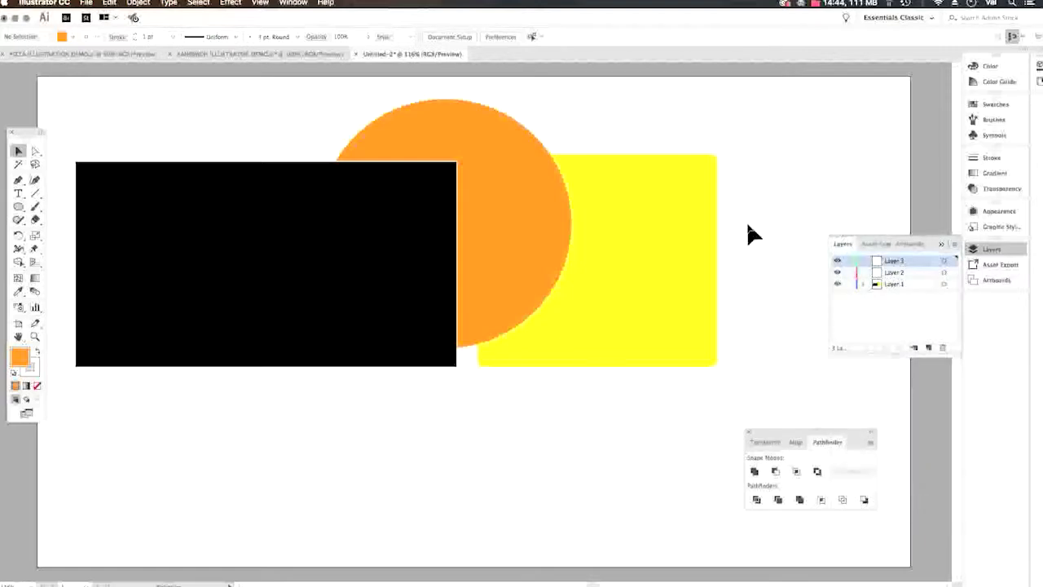
click(108, 3)
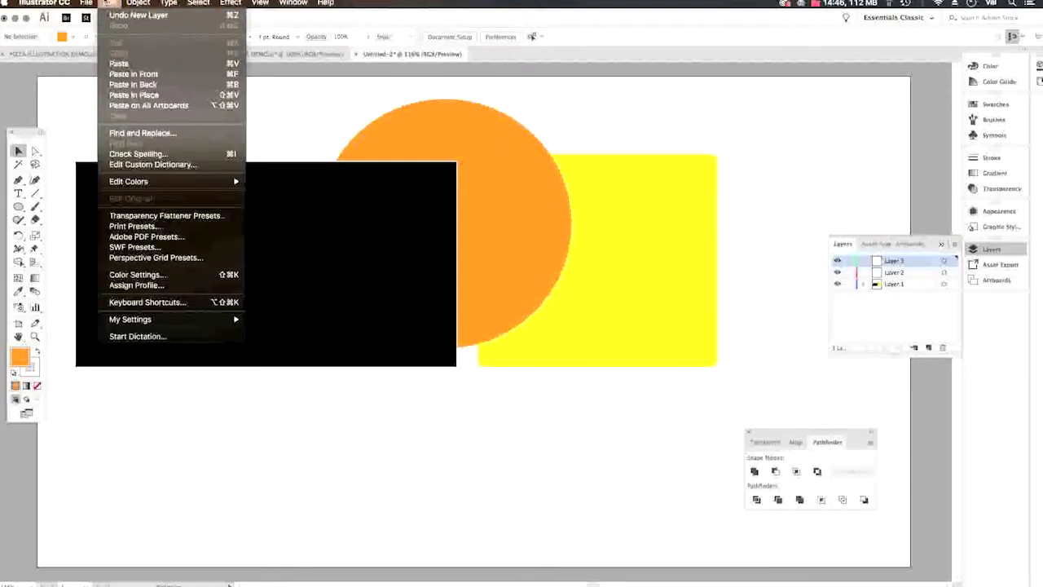
mouse_move(85, 3)
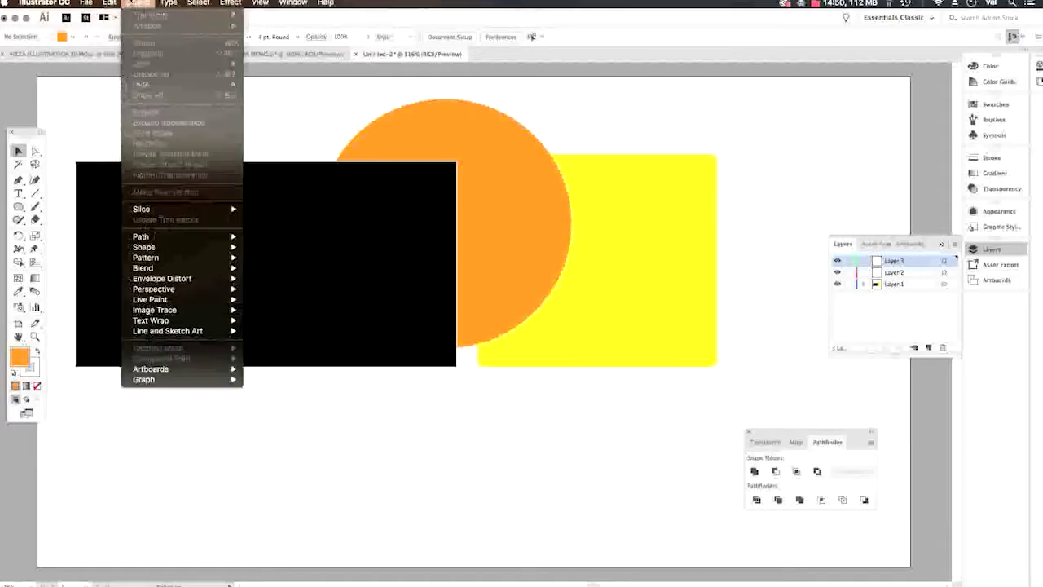
mouse_move(166, 3)
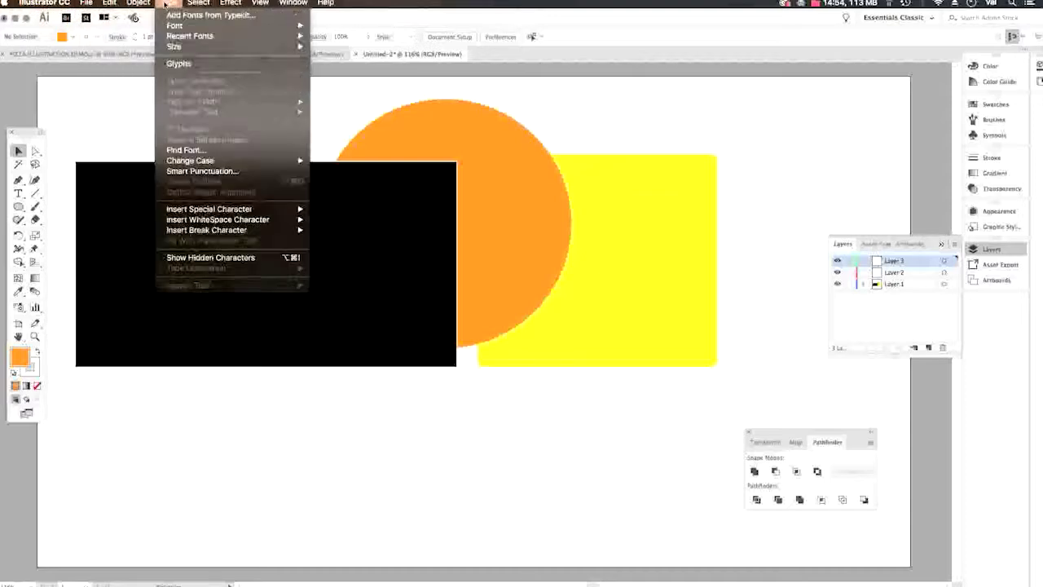
mouse_move(198, 5)
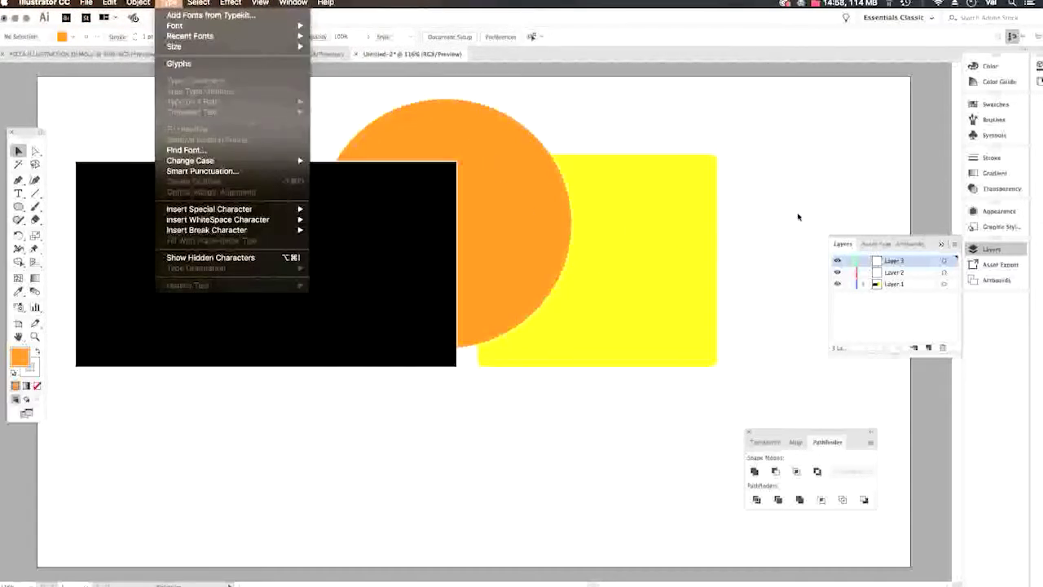
click(798, 216)
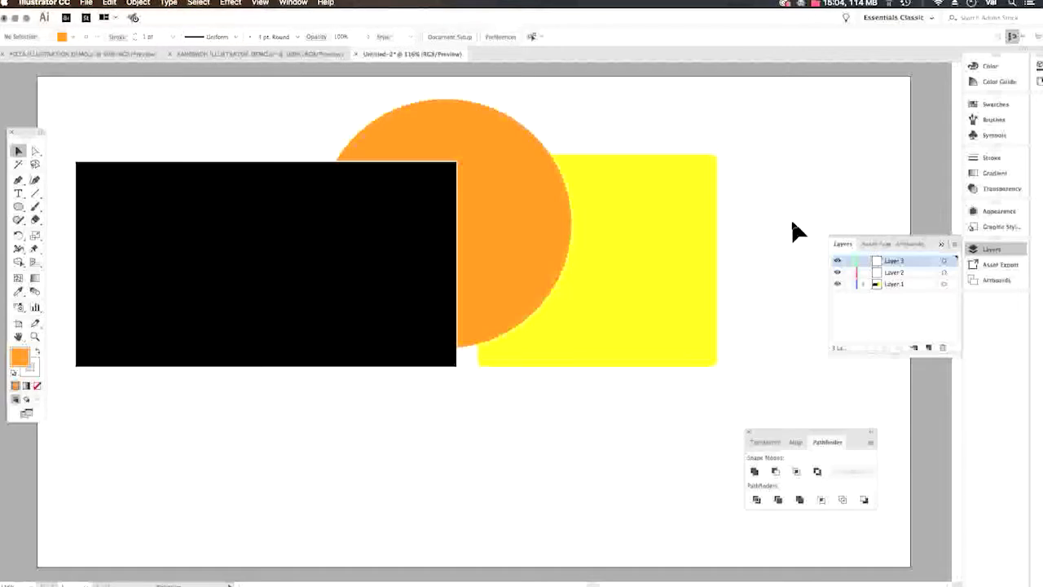
Select the yellow rectangle, orange circle and black rectangle in turn to check which layer holds each shape
click(663, 287)
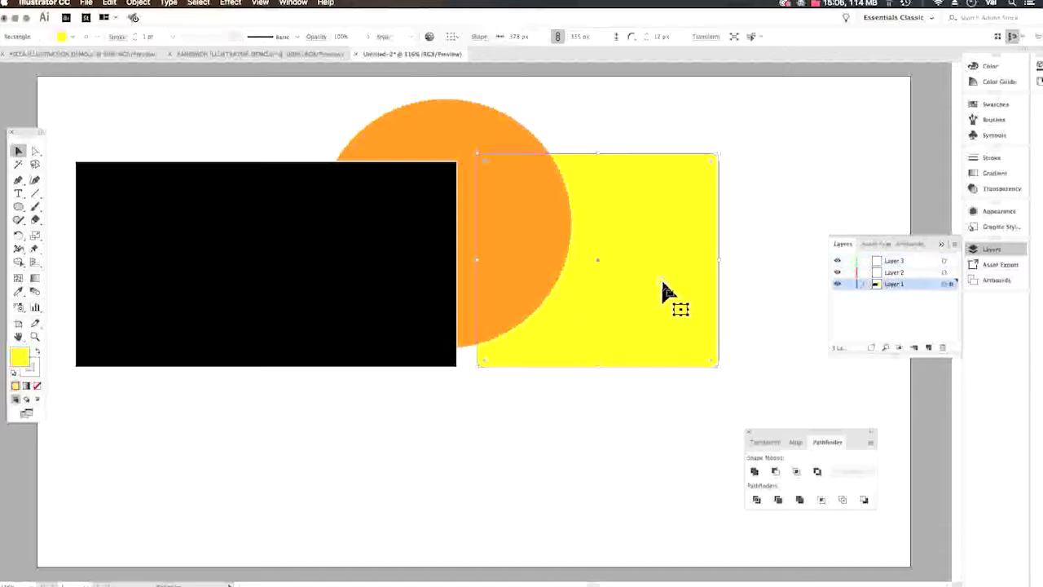
click(560, 225)
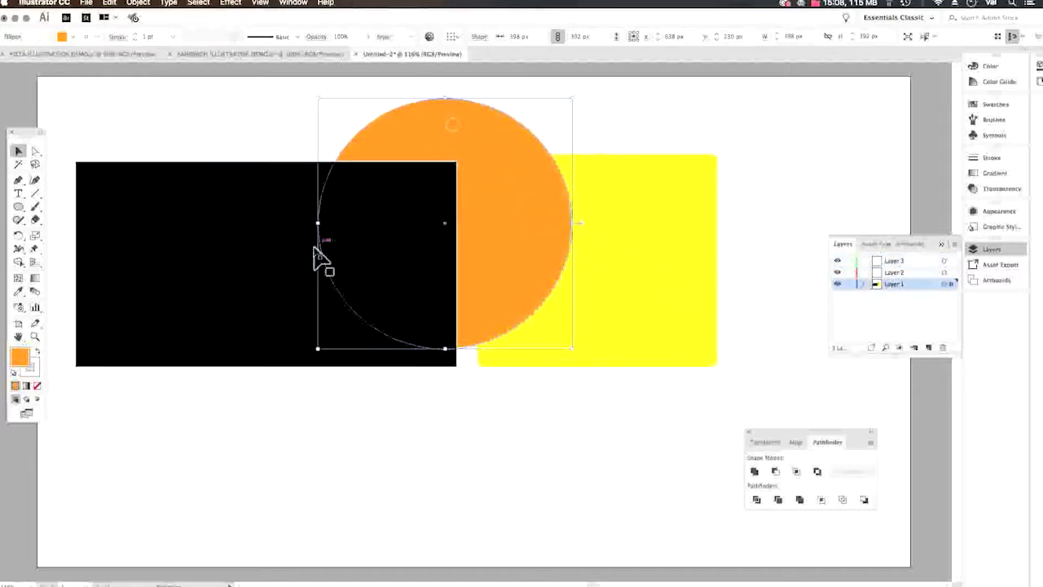
click(275, 275)
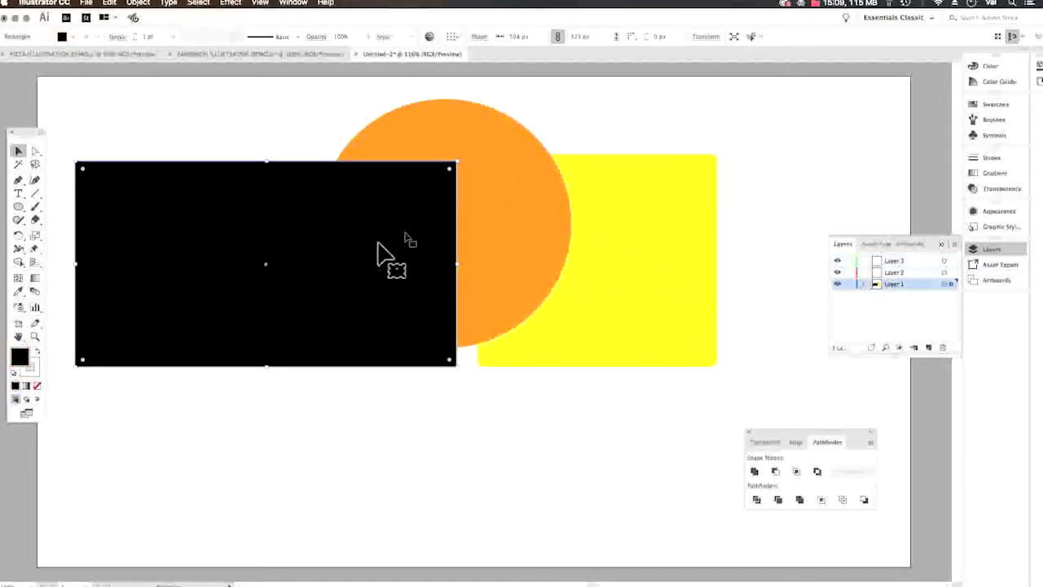
click(632, 213)
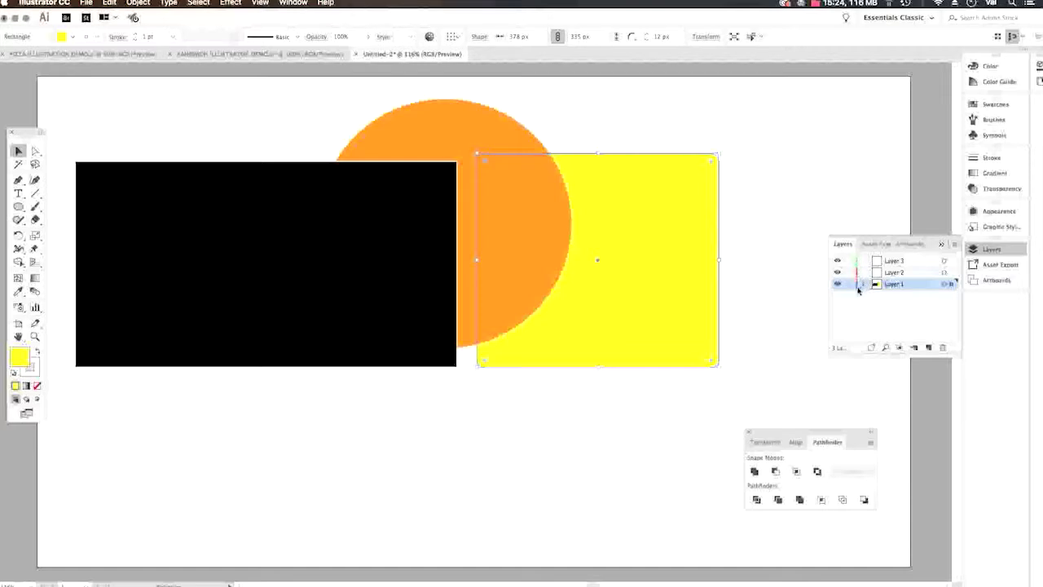
click(453, 136)
click(401, 199)
Move the yellow rectangle from Layer 1 to Layer 2 and the orange circle from Layer 1 to Layer 3
click(612, 223)
drag(952, 284, 952, 274)
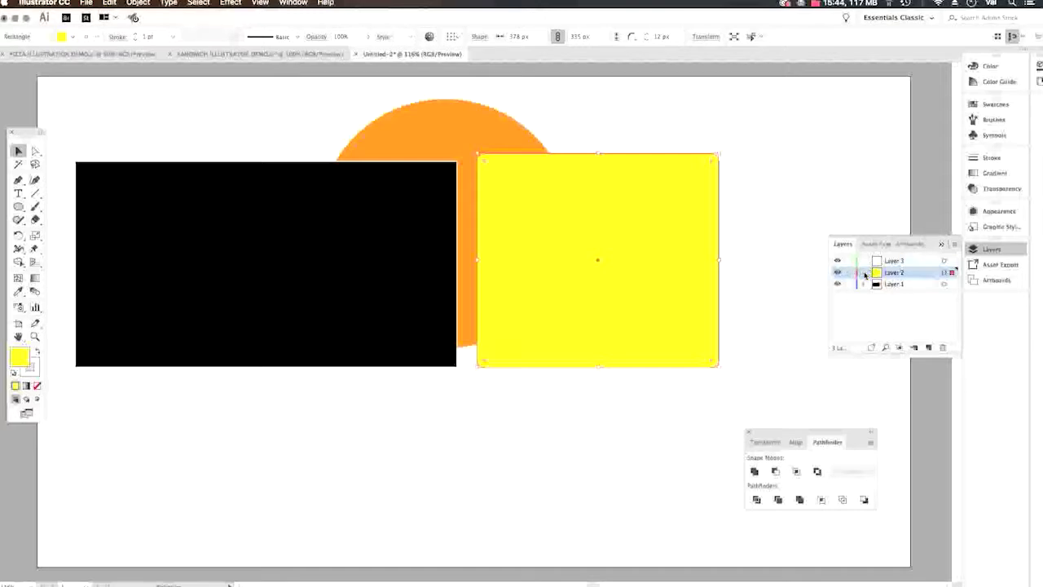
click(453, 122)
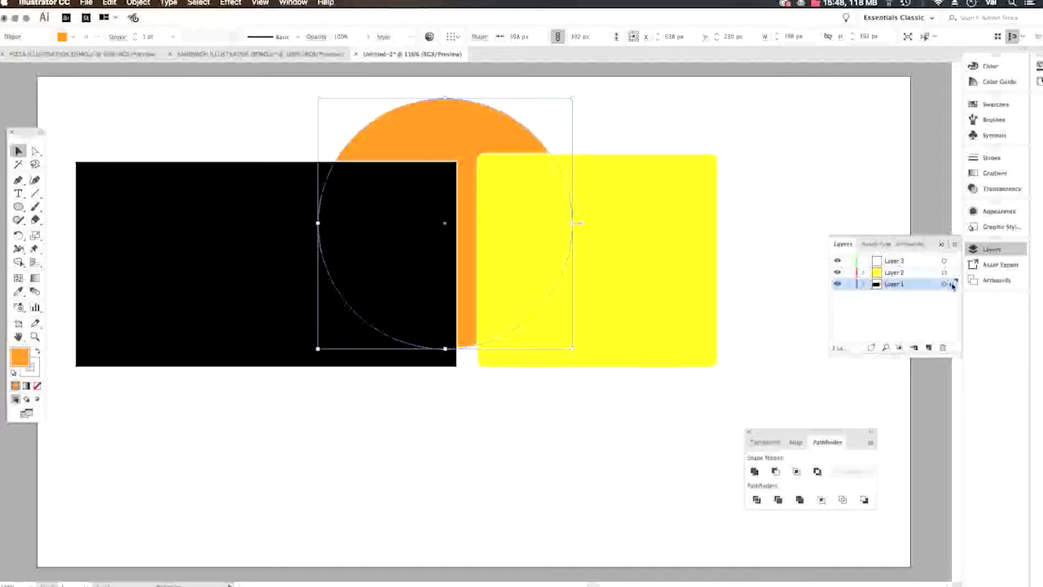
drag(953, 284, 950, 260)
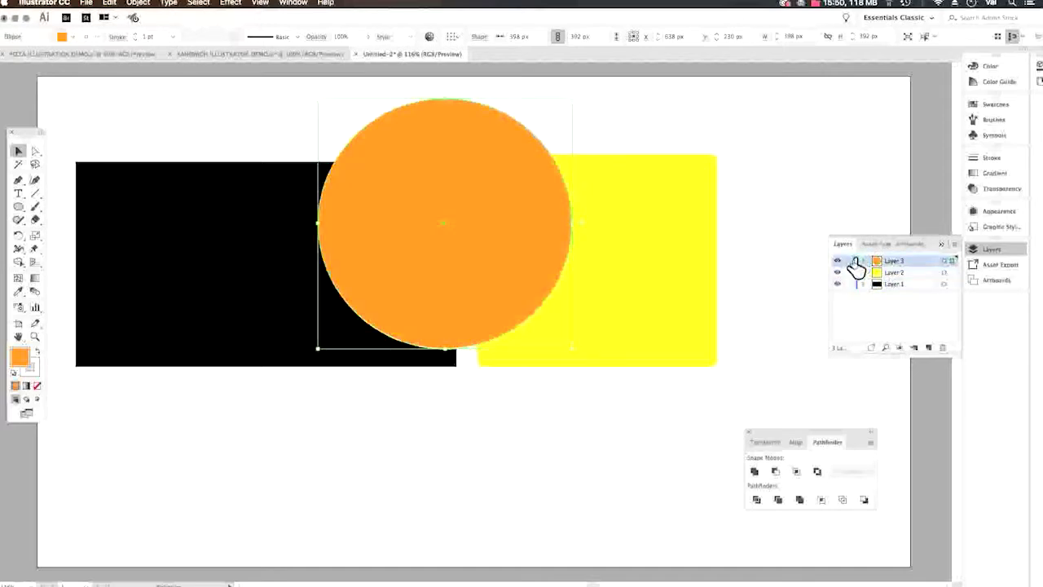
double_click(895, 260)
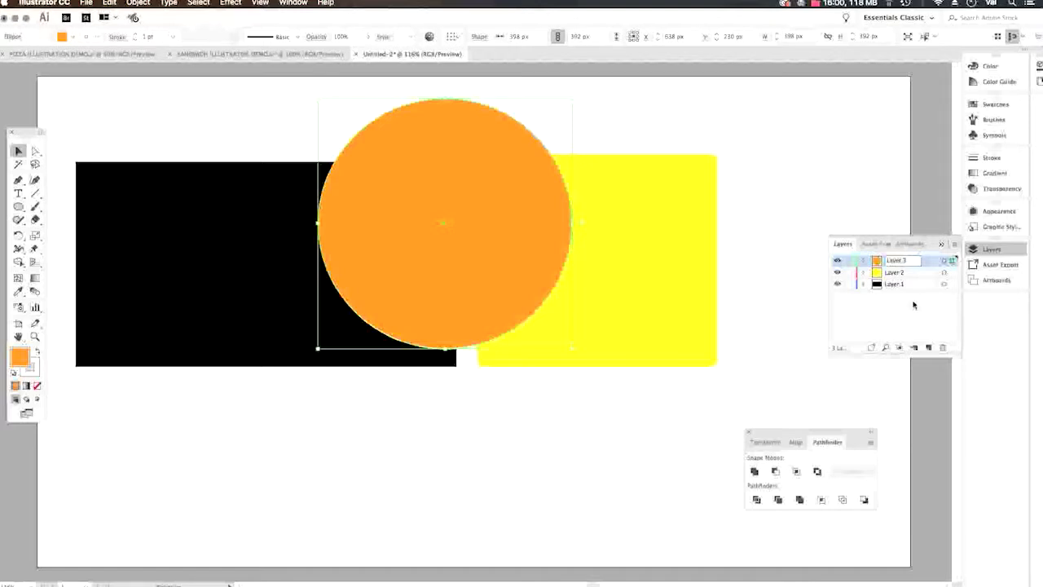
click(956, 244)
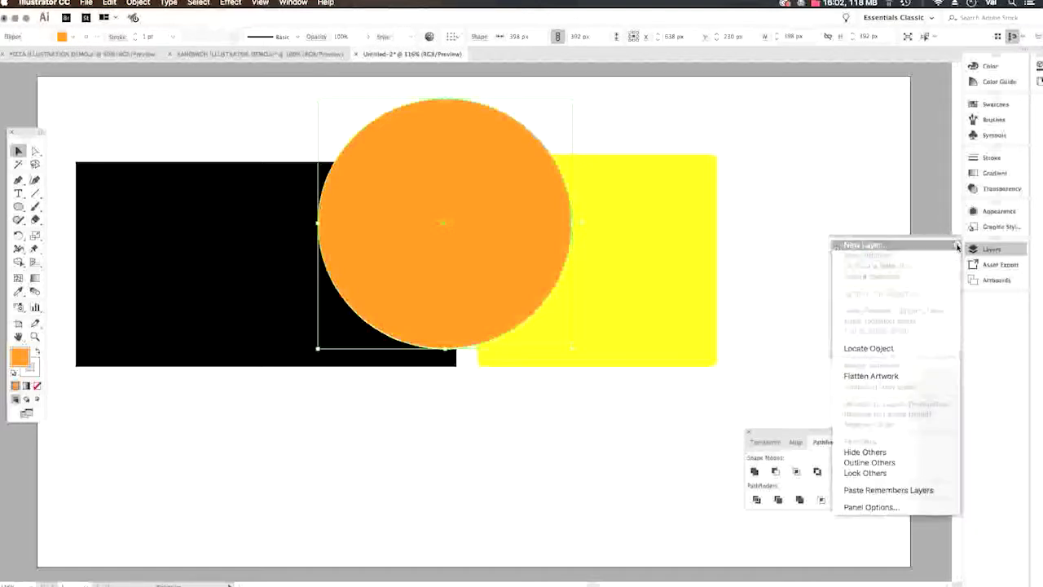
click(847, 190)
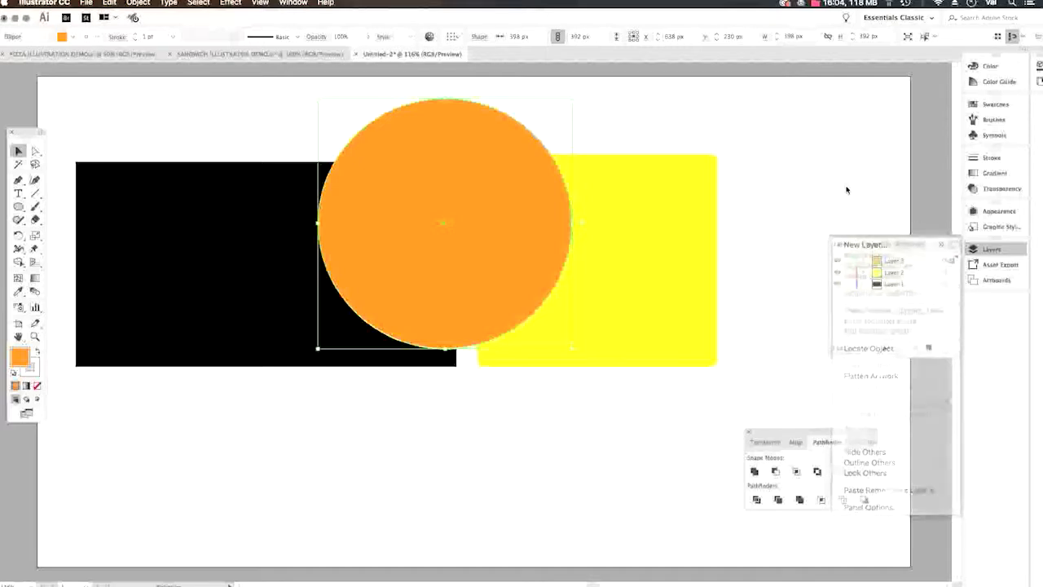
Set Layer 3's color to Teal in its layer options and deselect the orange circle
double_click(912, 261)
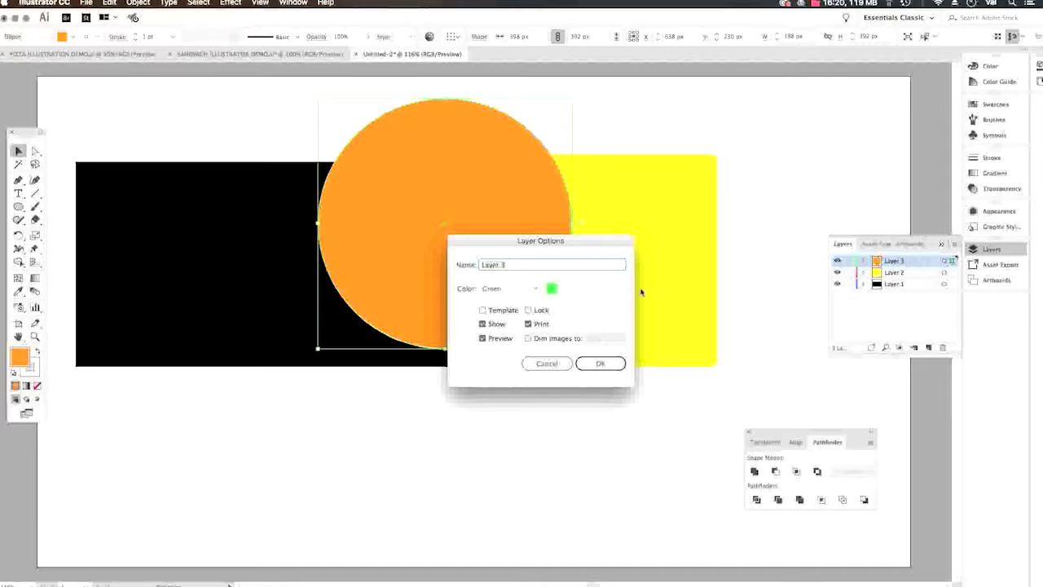
click(535, 288)
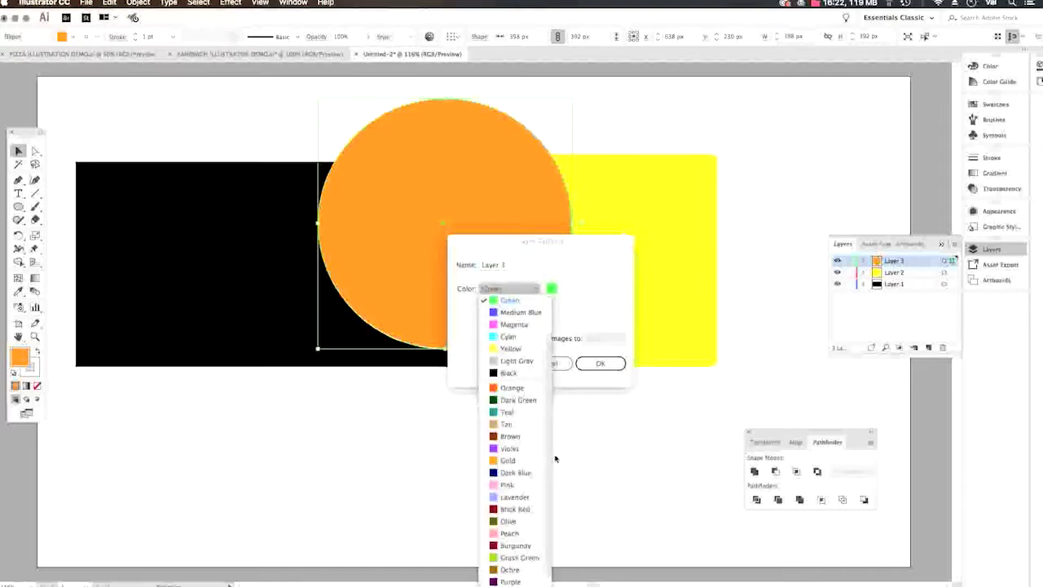
click(511, 411)
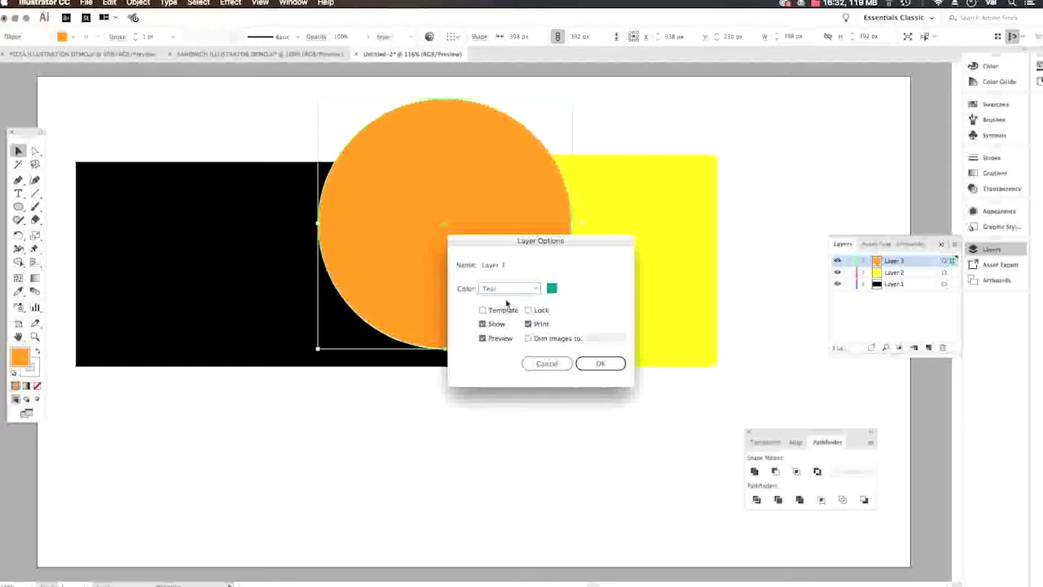
click(534, 288)
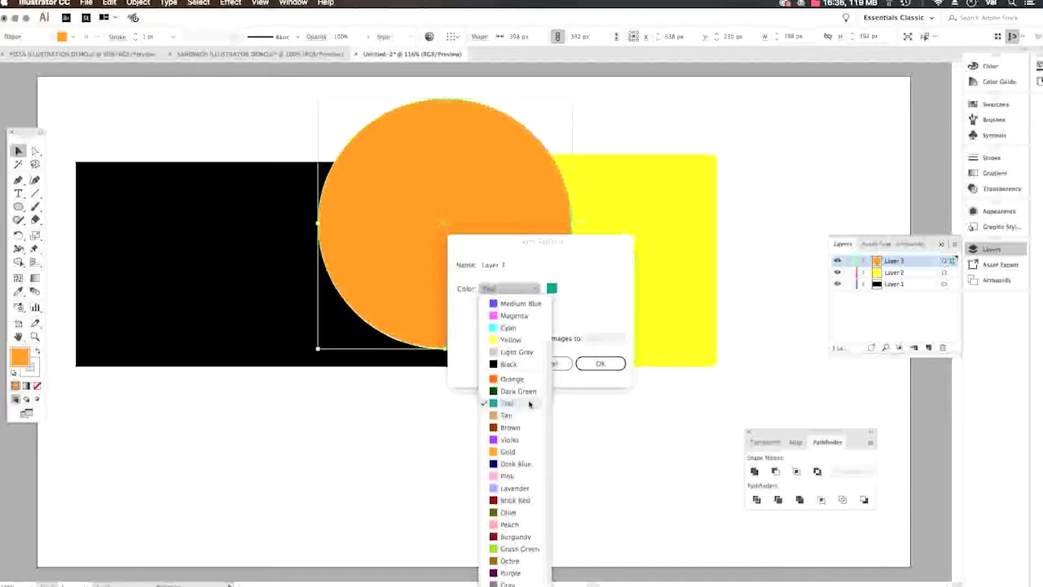
click(528, 405)
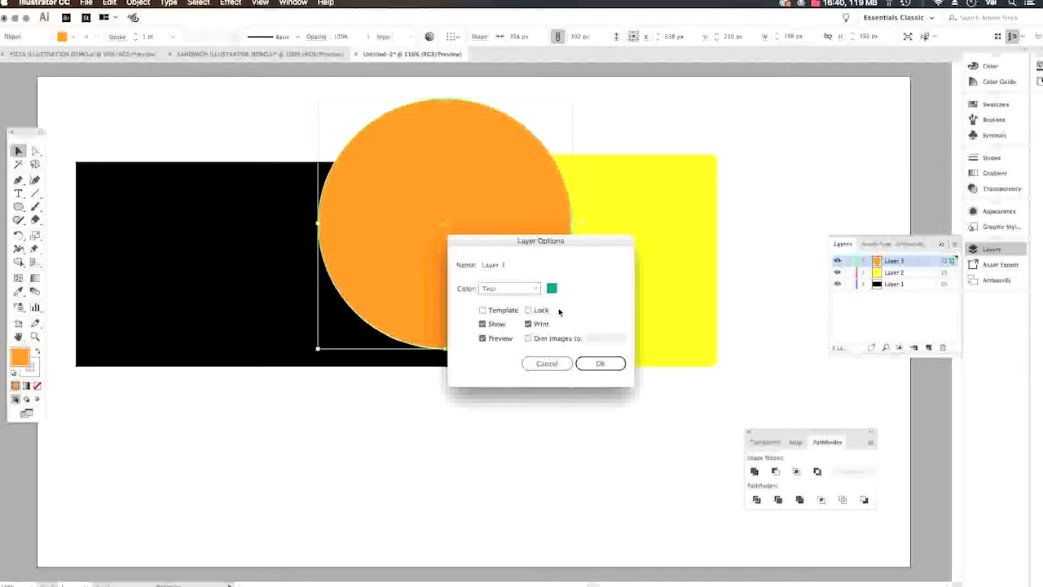
click(601, 363)
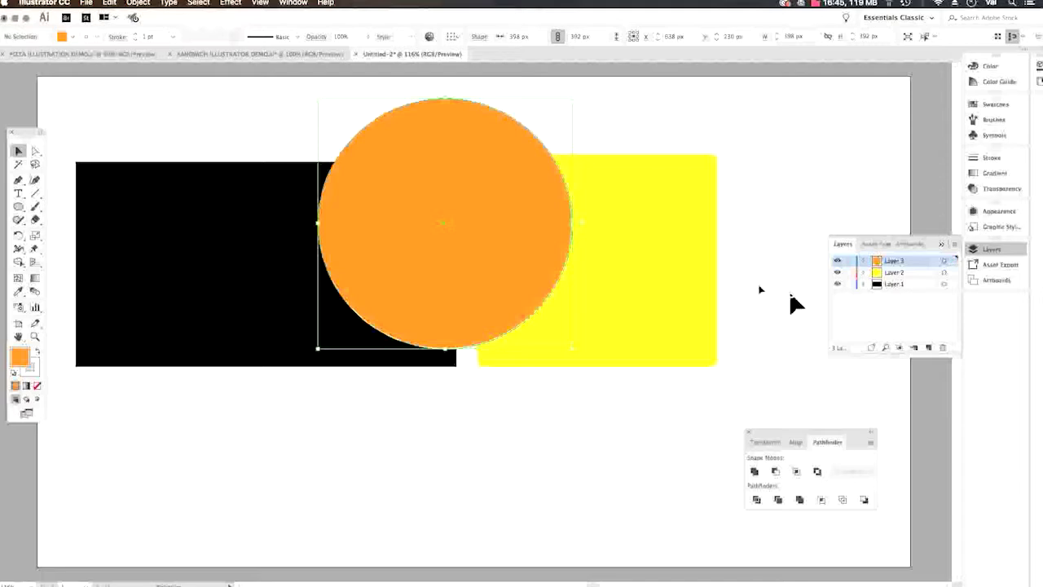
click(788, 290)
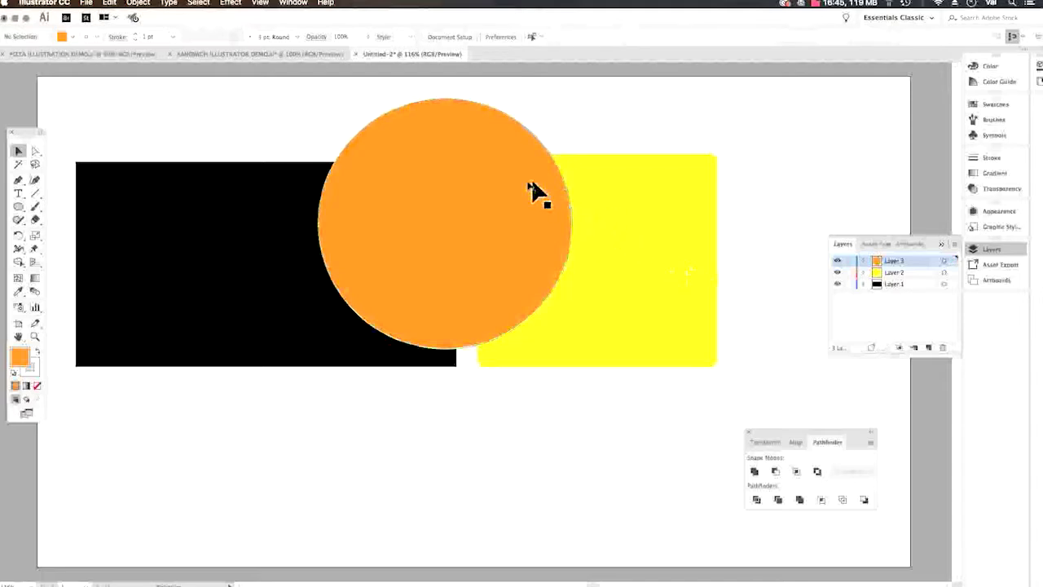
Reverse the layer order so Layer 1 is on top, Layer 2 in the middle and Layer 3 at the bottom
click(444, 139)
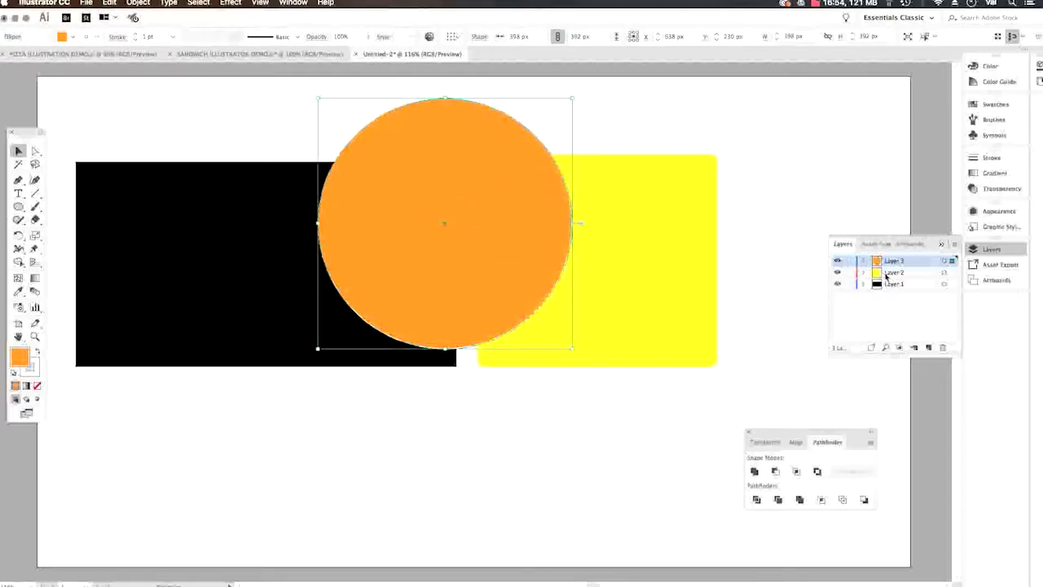
mouse_move(891, 262)
mouse_down()
mouse_move(891, 292)
mouse_move(891, 266)
mouse_up()
drag(892, 259, 892, 256)
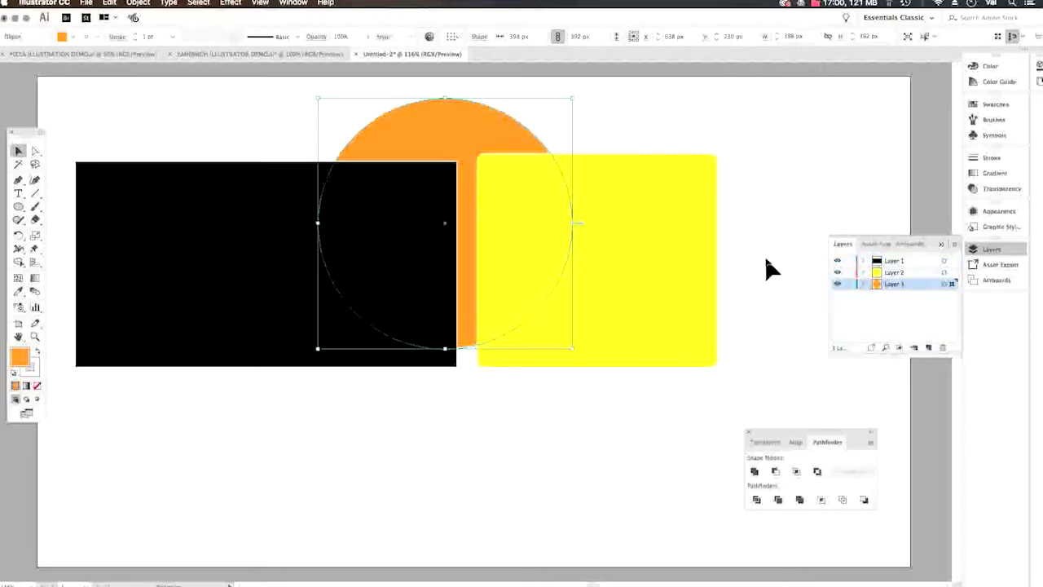
click(764, 254)
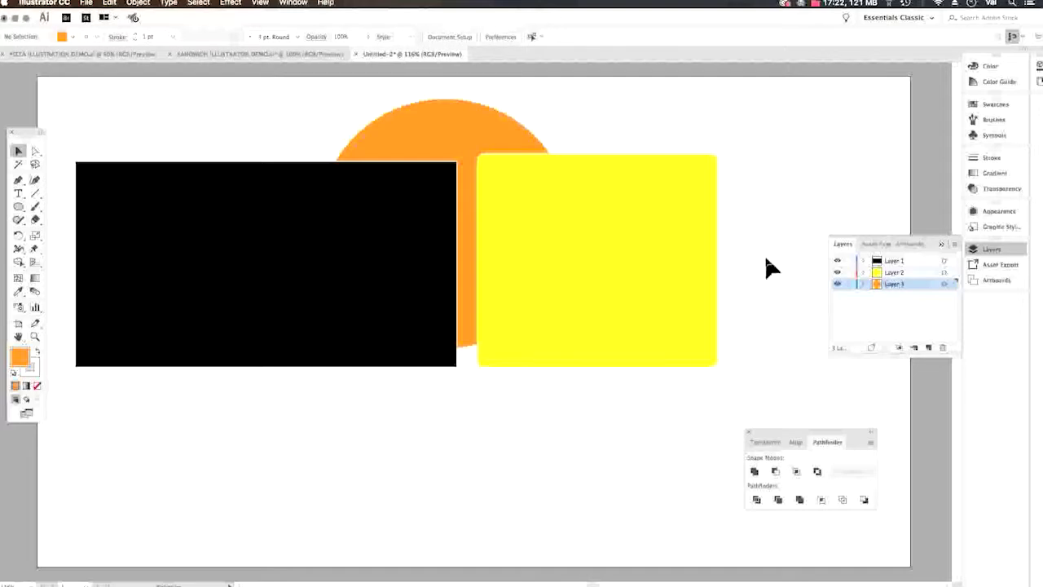
Draw an orange ellipse about 460 by 213 px on Layer 3 below the rectangles and expand that layer's contents
click(864, 273)
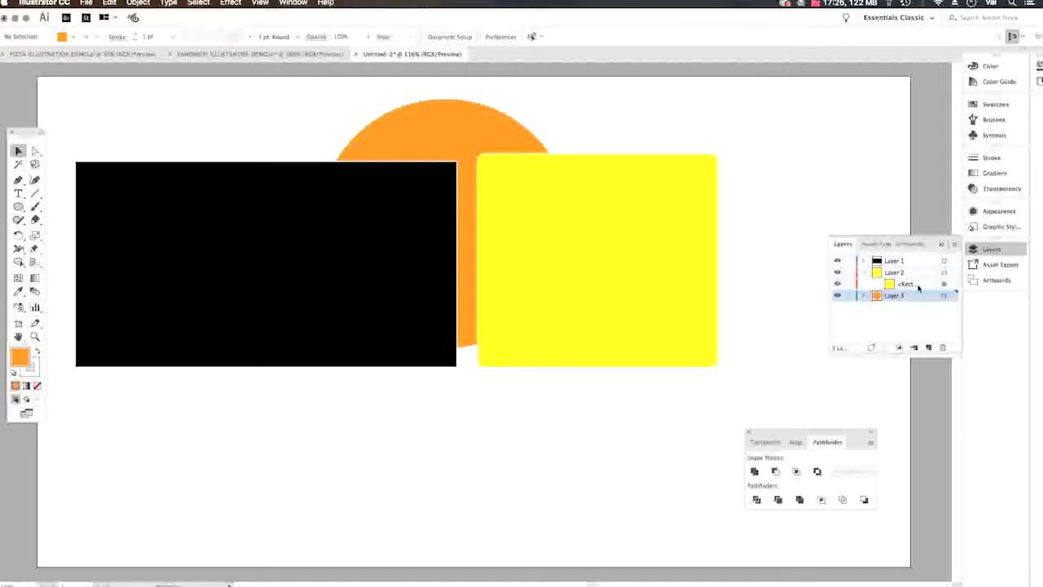
click(864, 275)
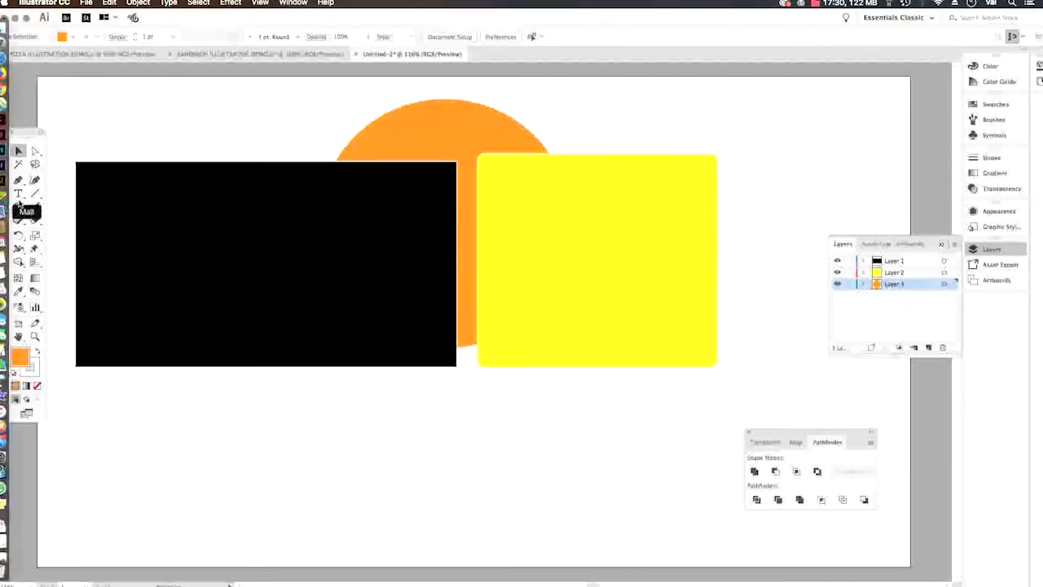
click(18, 206)
drag(406, 387, 699, 521)
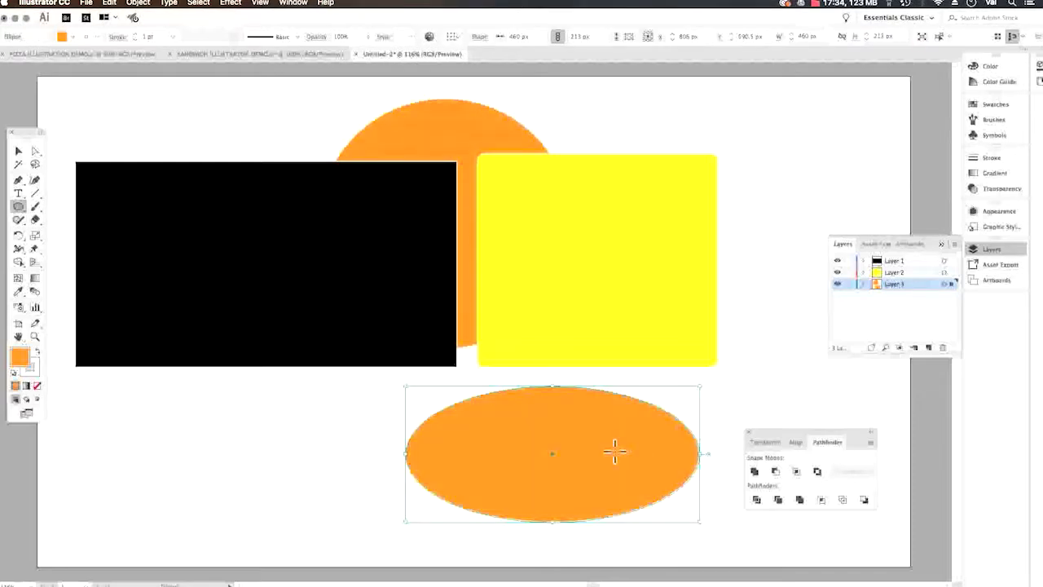
click(865, 284)
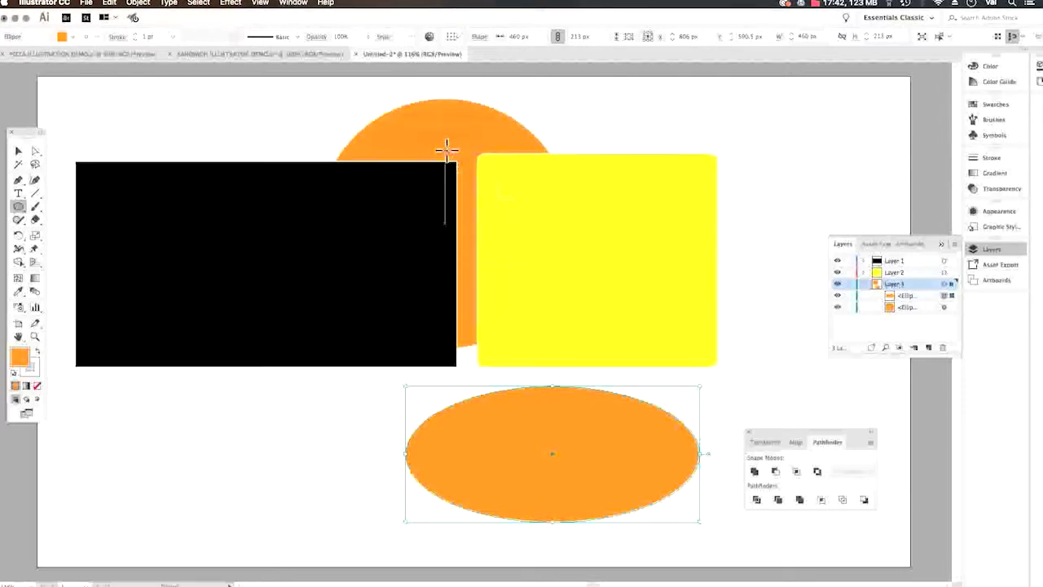
Move the orange circle down so it partly sits behind the new ellipse
click(18, 152)
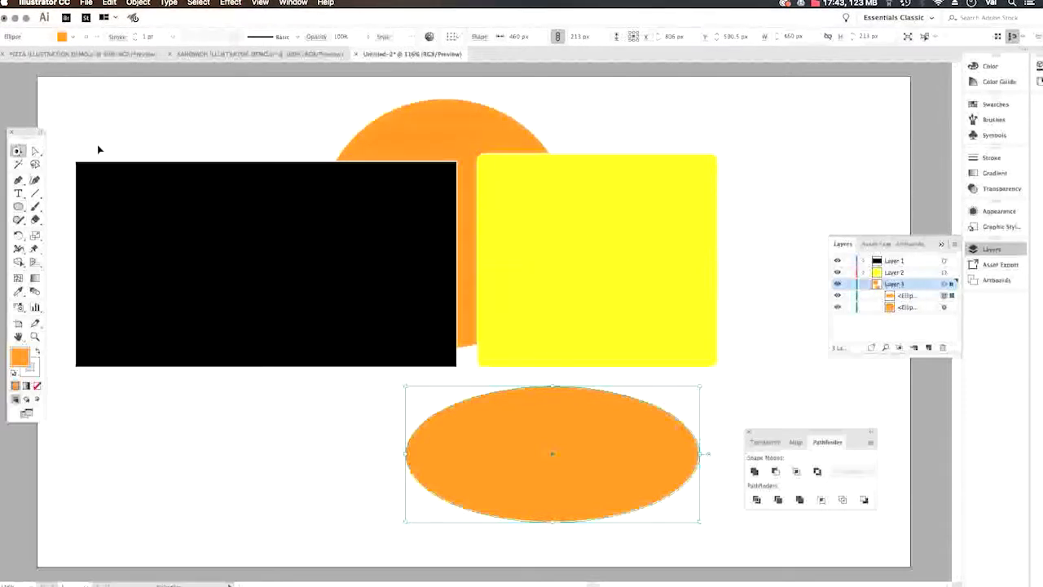
click(396, 146)
drag(385, 131, 397, 304)
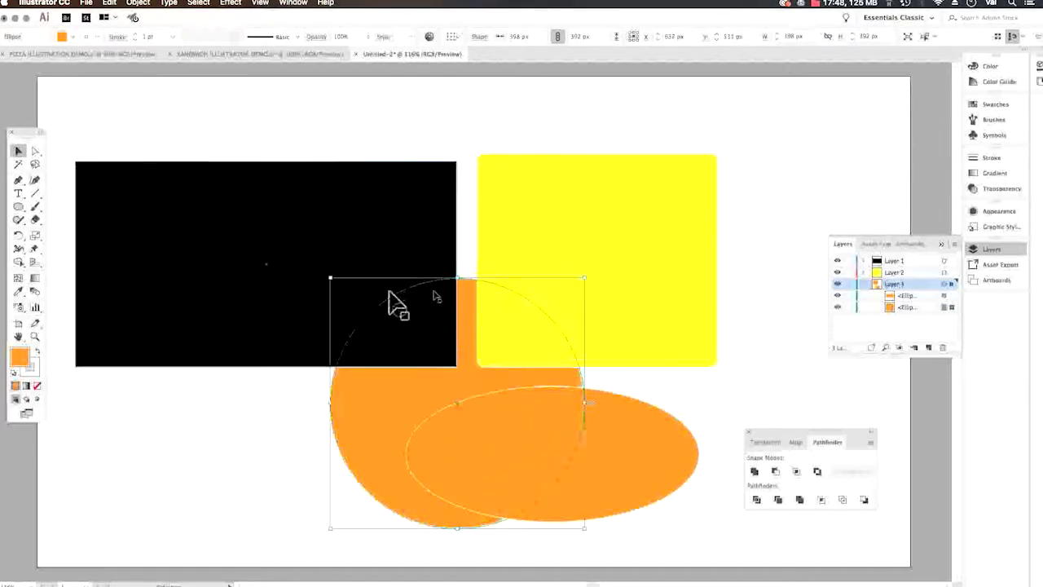
Try a pink fill on the ellipse, change it to light blue, and select the circle and ellipse in turn
click(654, 456)
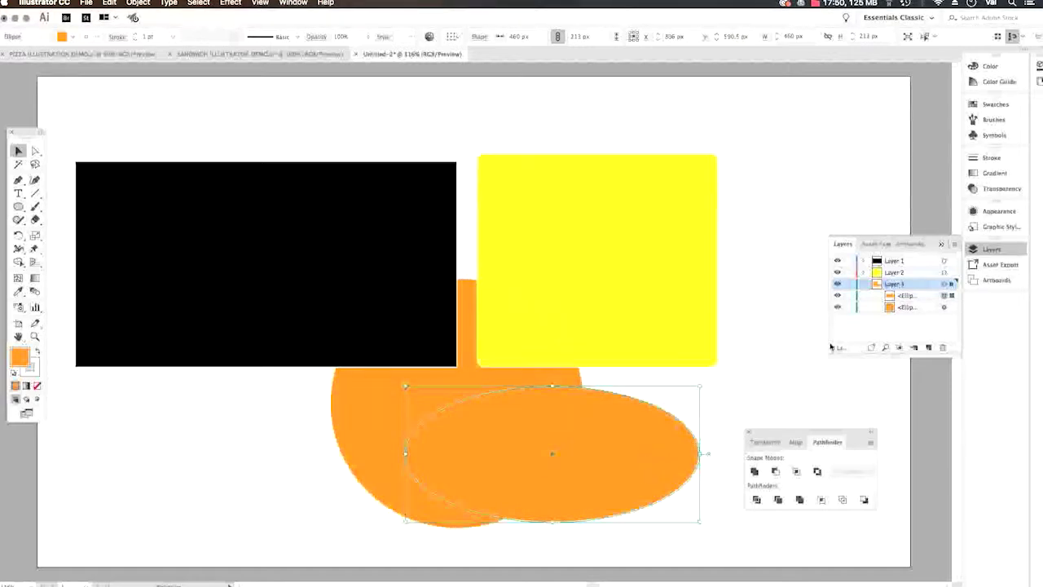
click(995, 105)
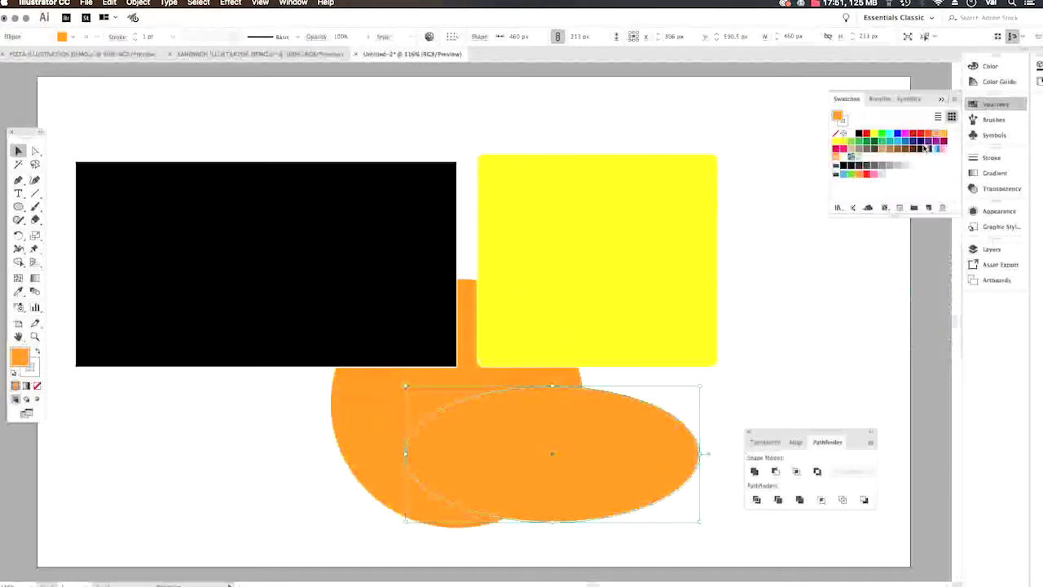
click(872, 176)
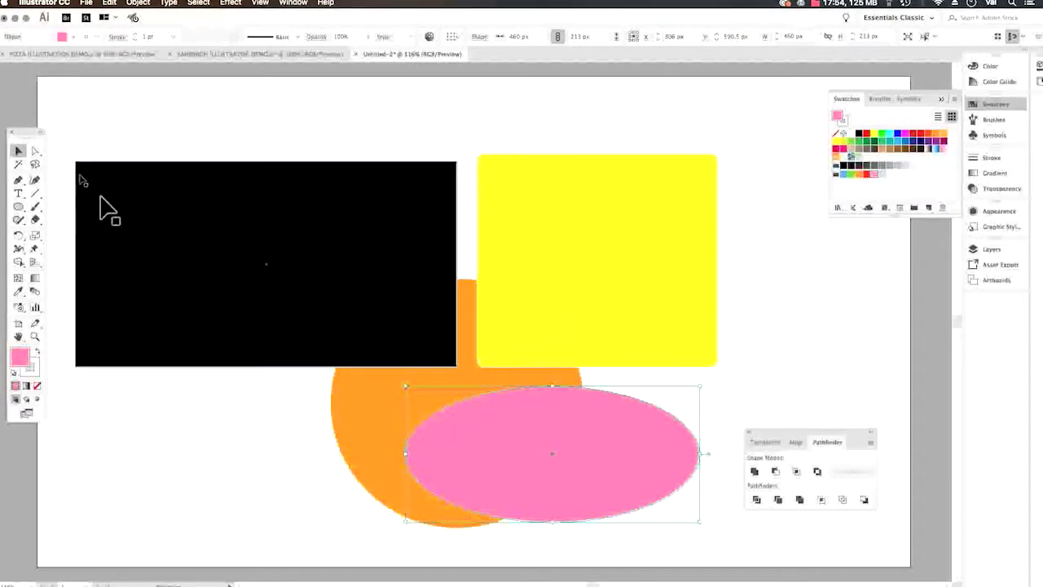
click(844, 174)
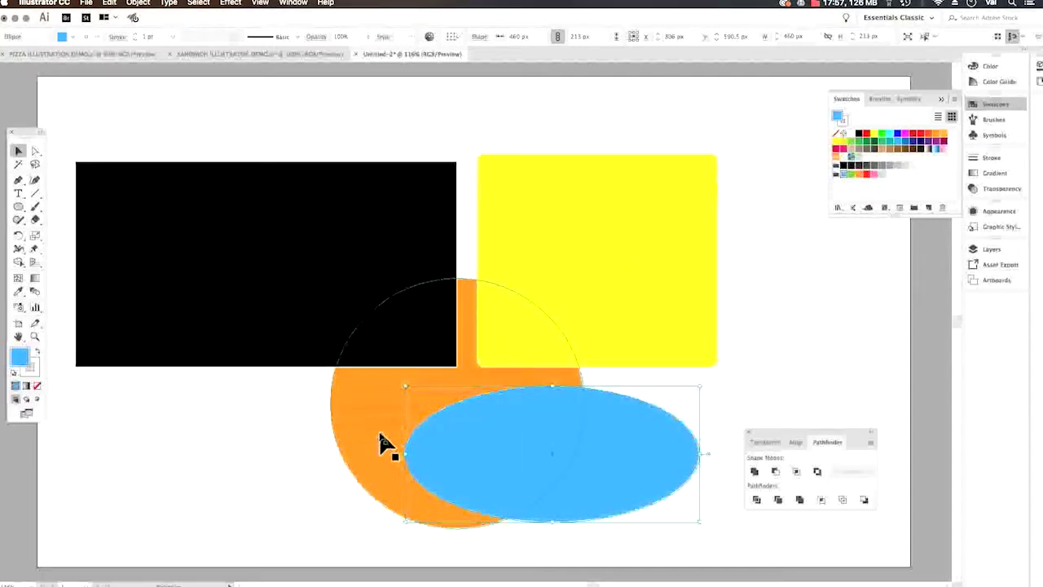
click(381, 437)
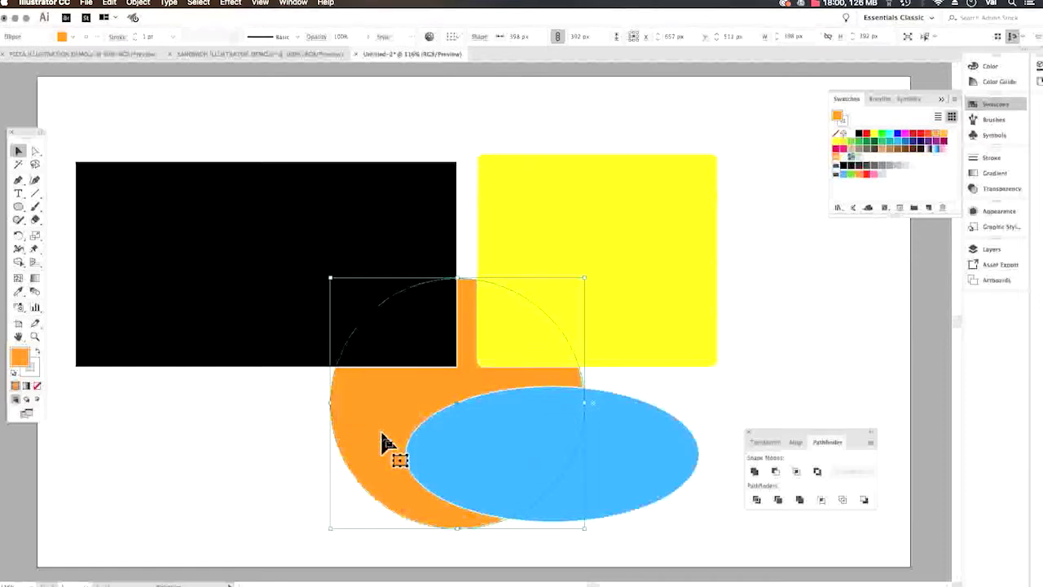
click(629, 458)
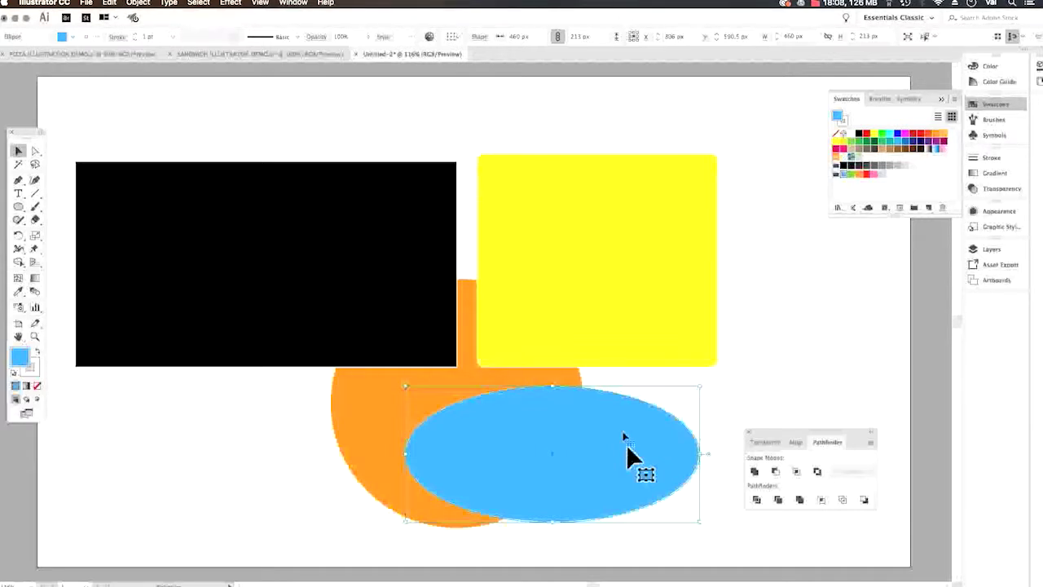
In the sandwich illustration document, move the spinach leaves left of the stacked sandwich and the tomato slices up to its right
click(260, 55)
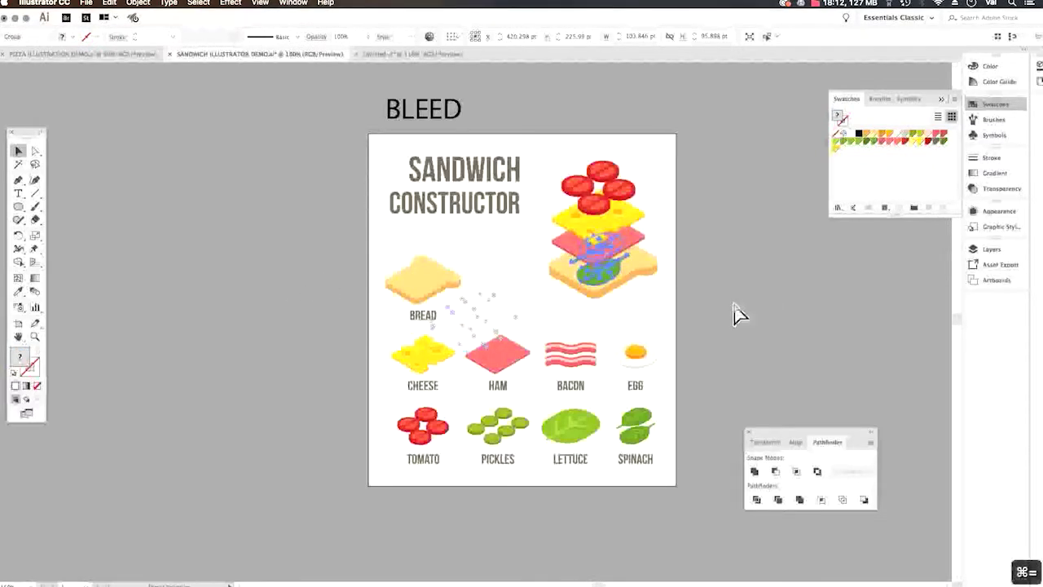
key(super+equal)
key(super+equal)
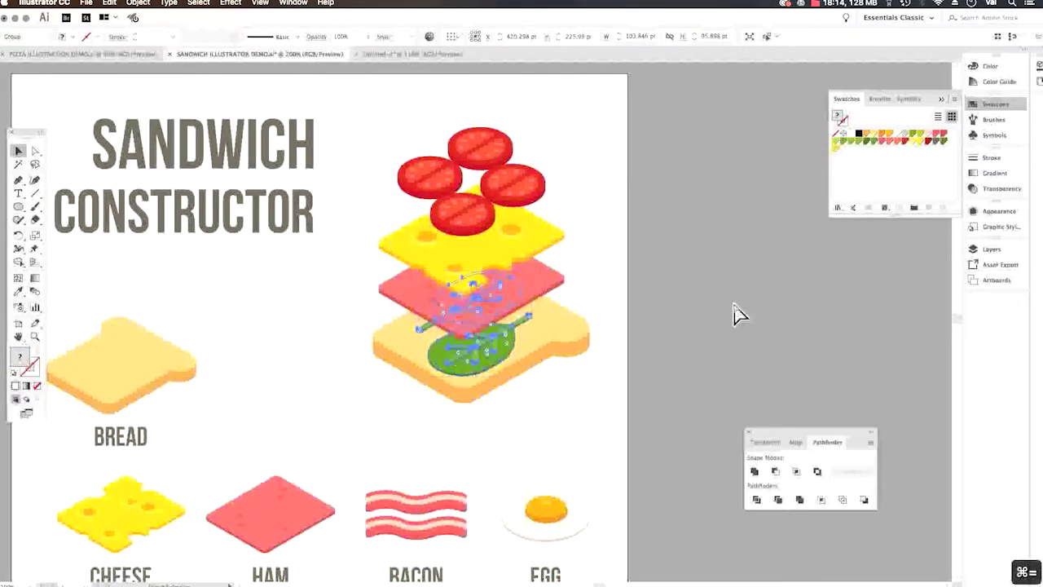
key(super+equal)
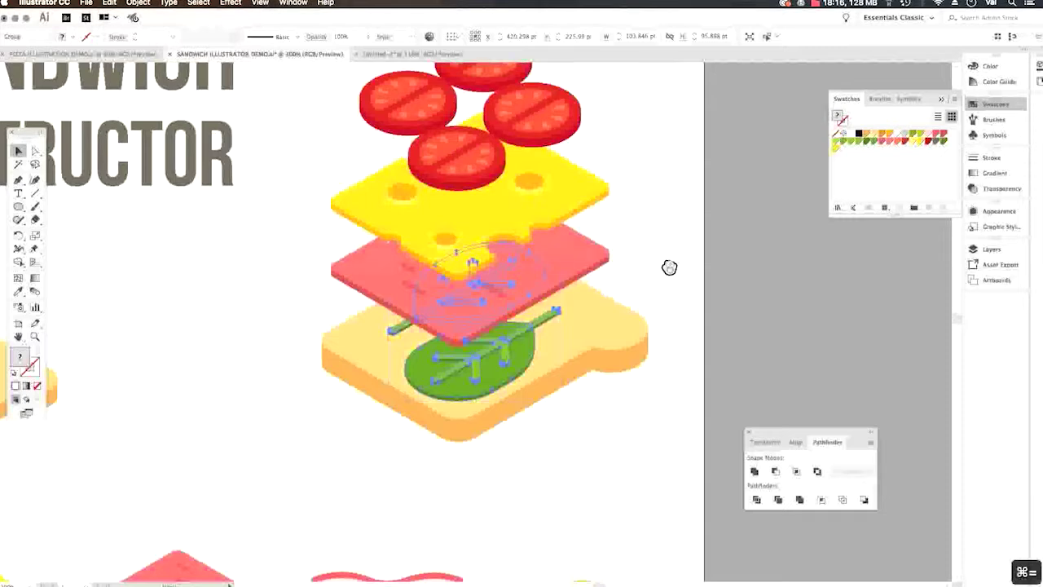
drag(668, 268, 677, 365)
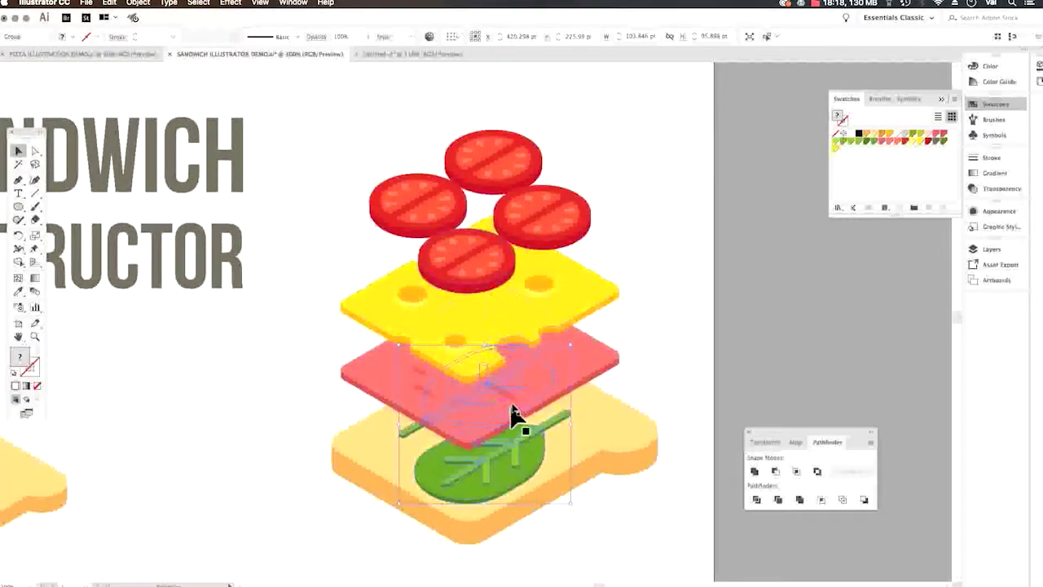
click(596, 461)
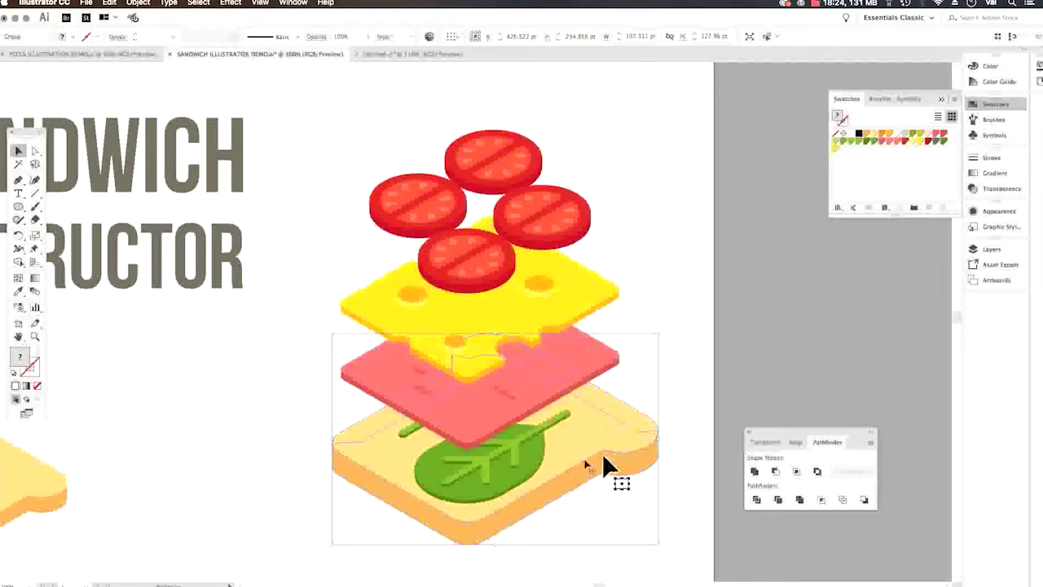
click(529, 477)
drag(532, 481, 274, 487)
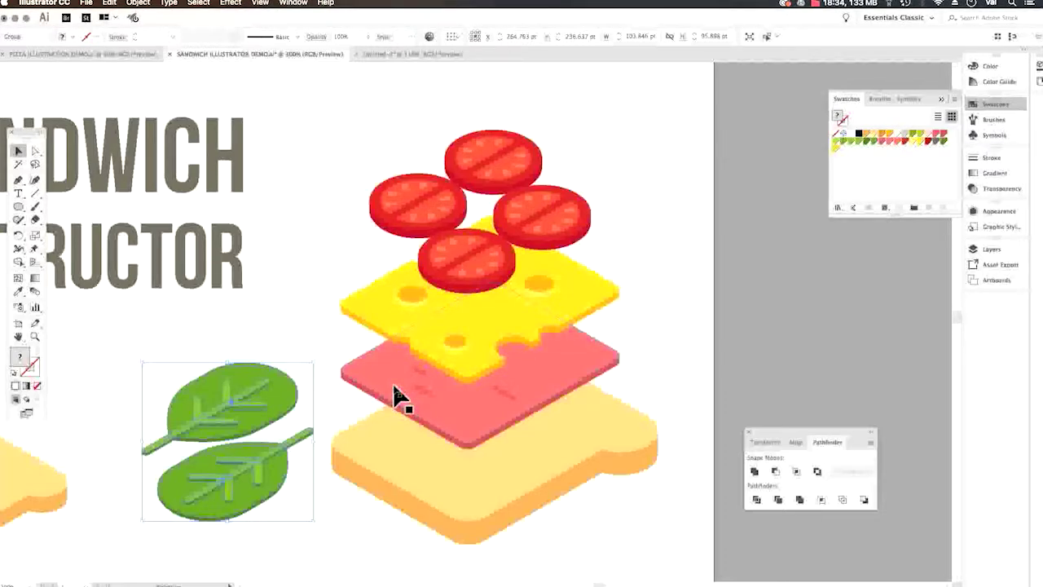
drag(472, 262, 684, 238)
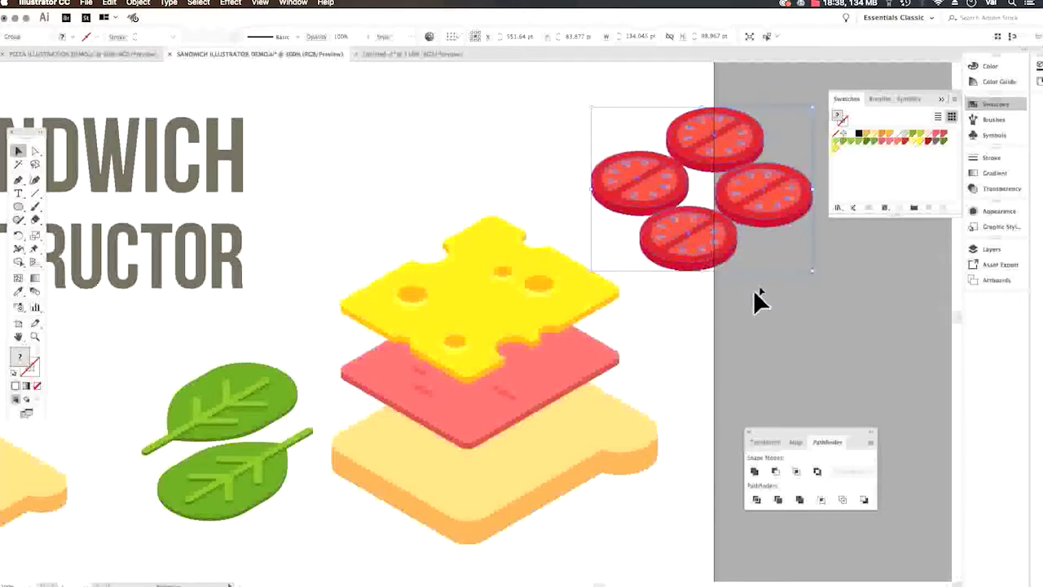
Expand the art layer, add three new layers above it, and highlight the tomato group inside the art layer
click(1003, 251)
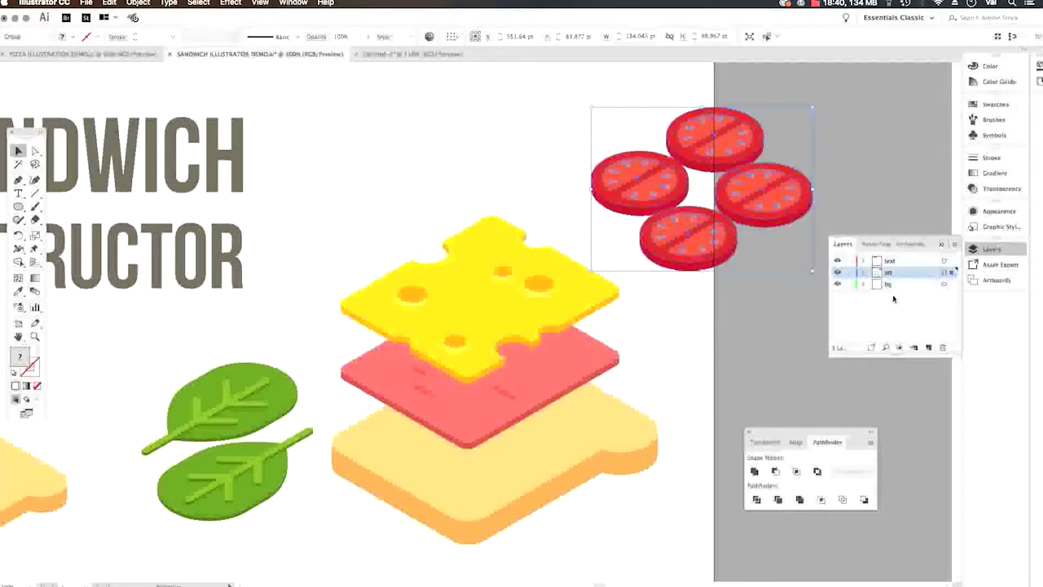
click(863, 274)
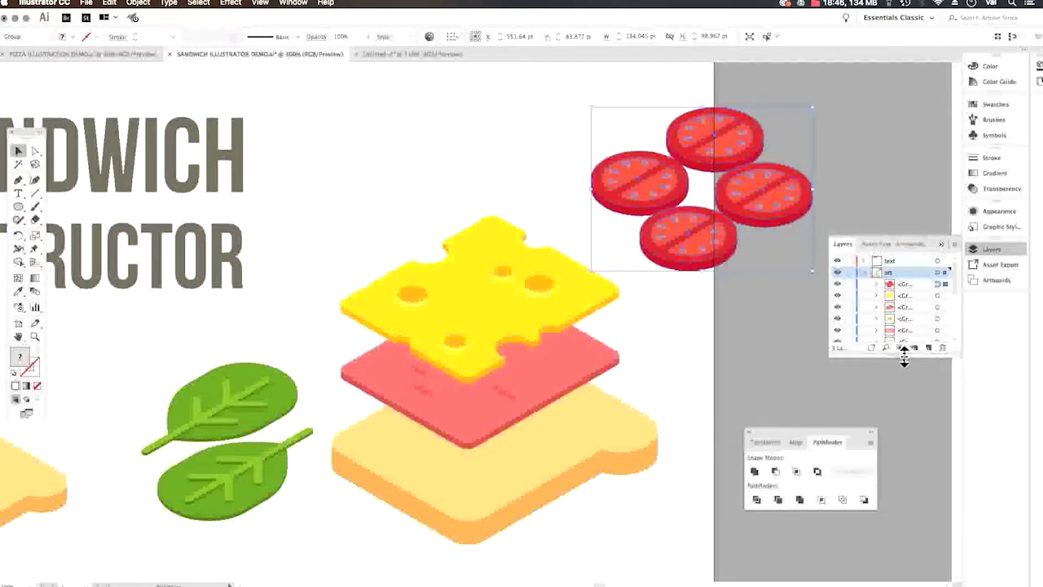
drag(905, 355, 898, 413)
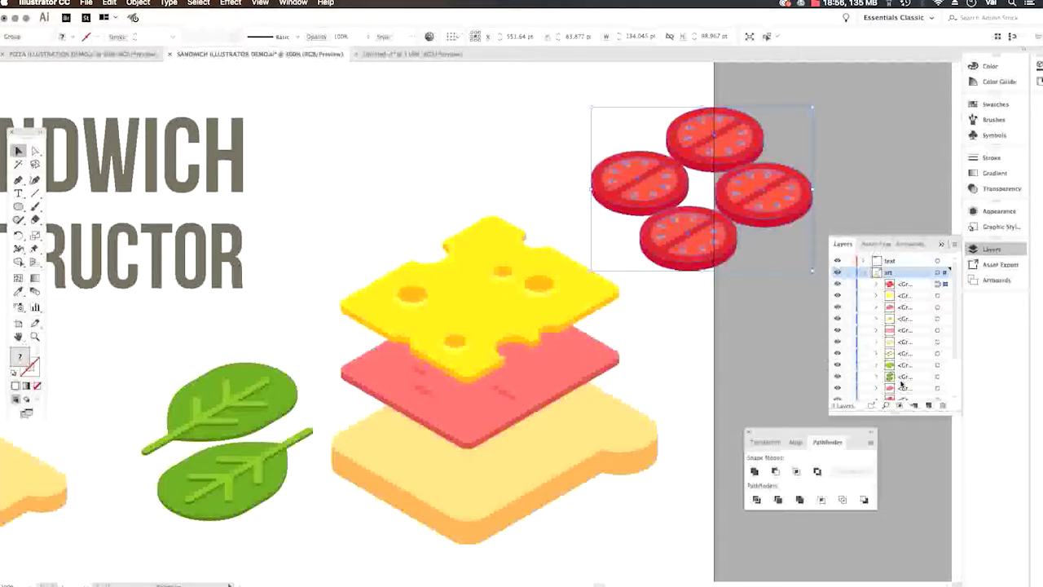
click(930, 406)
click(930, 406)
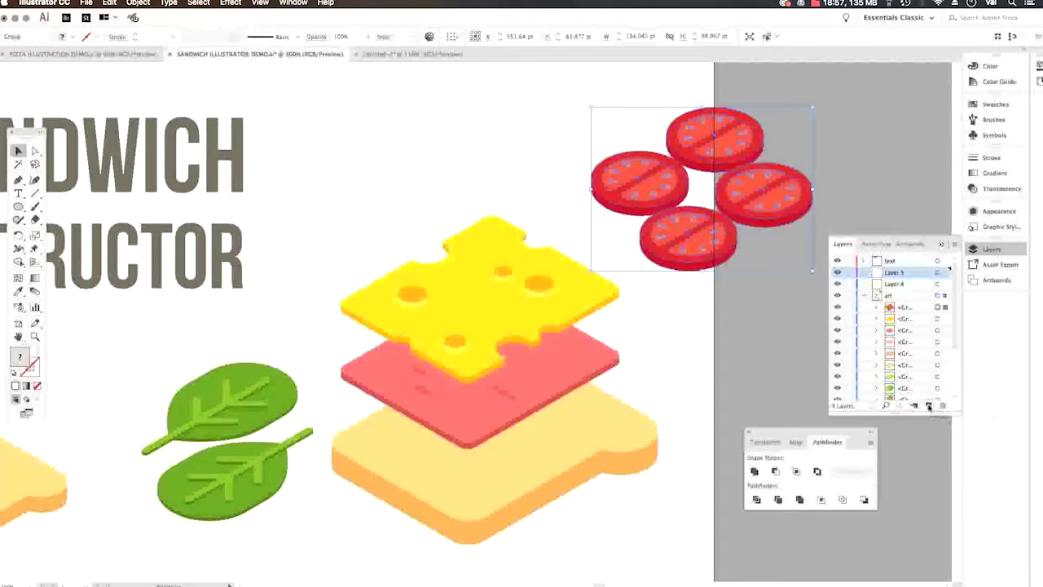
click(930, 405)
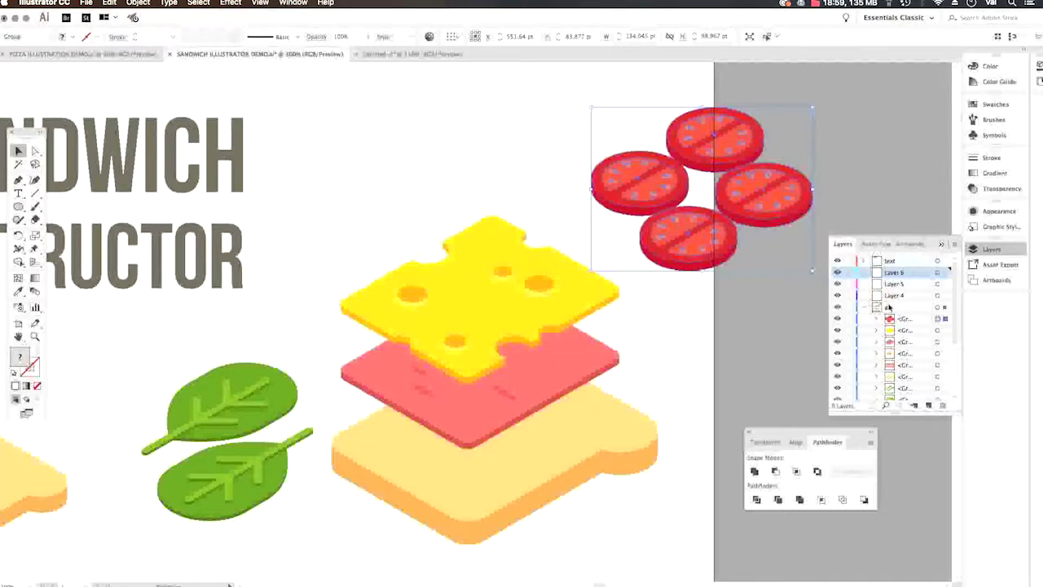
mouse_move(898, 319)
mouse_down()
mouse_move(886, 294)
mouse_move(894, 320)
mouse_up()
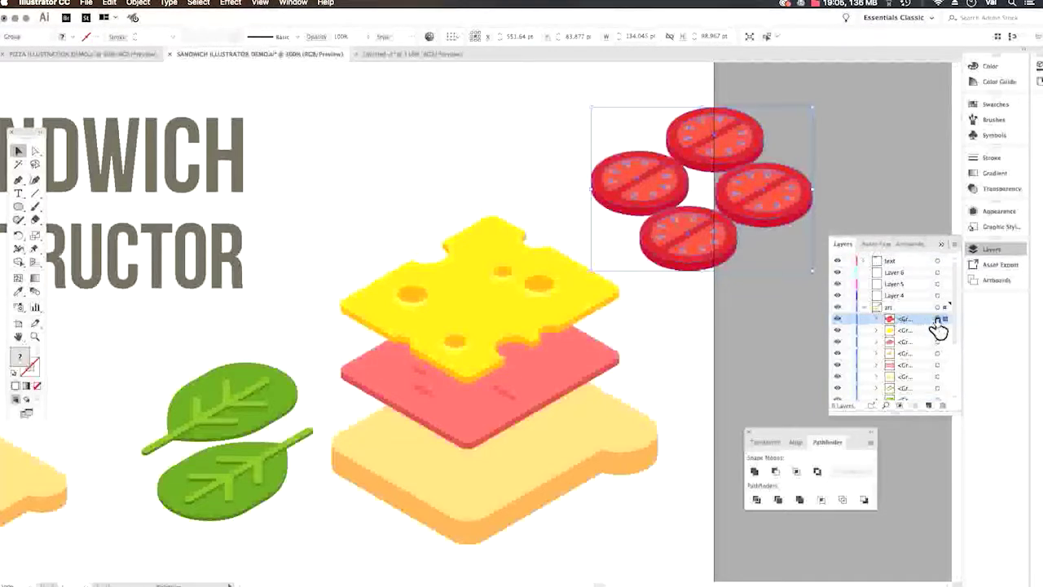
Transfer the tomato slices from the art layer to Layer 6 and the cheese slice to Layer 5
drag(946, 320, 943, 274)
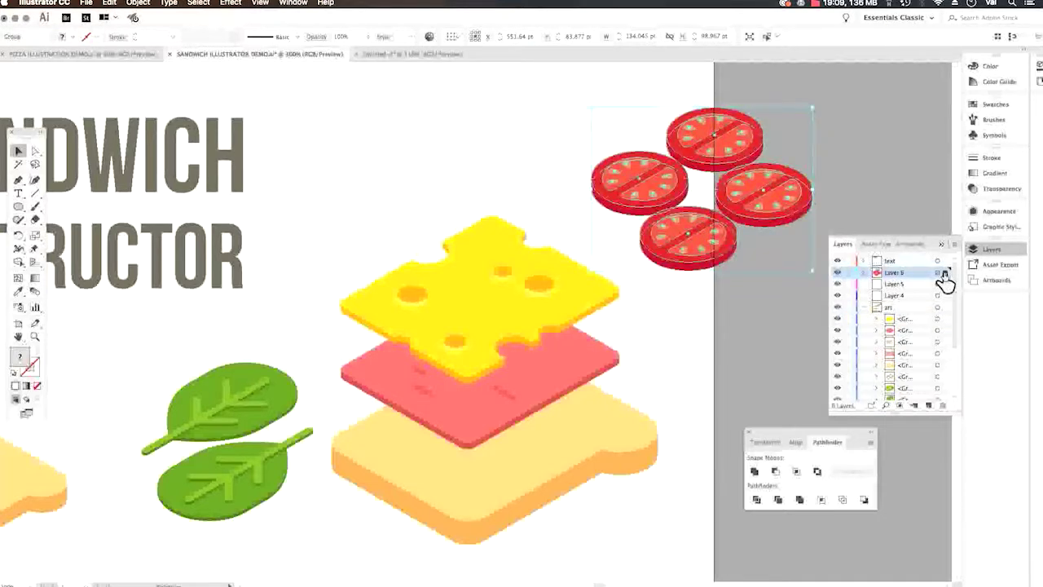
click(922, 320)
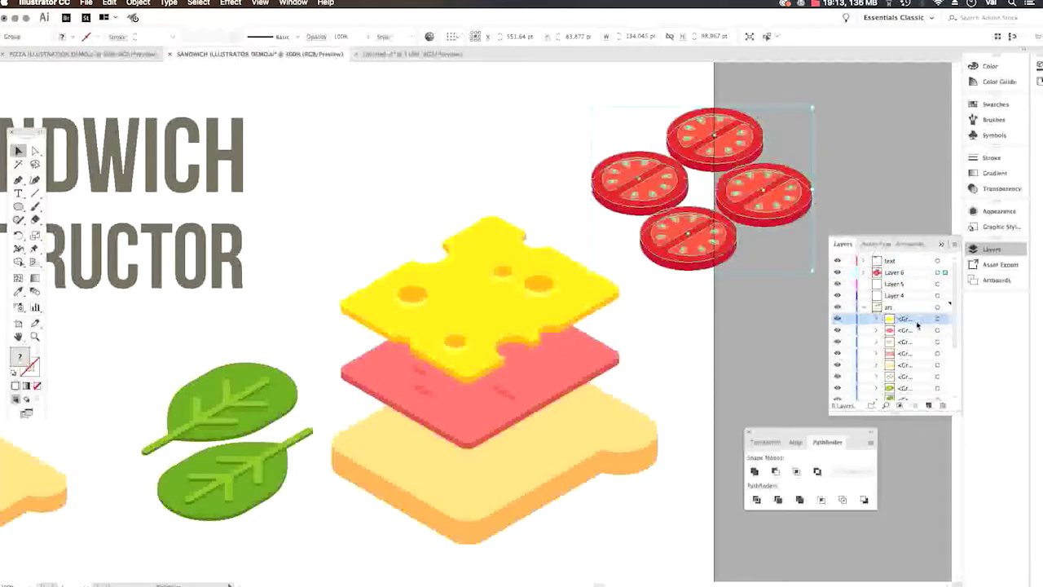
double_click(919, 323)
click(541, 323)
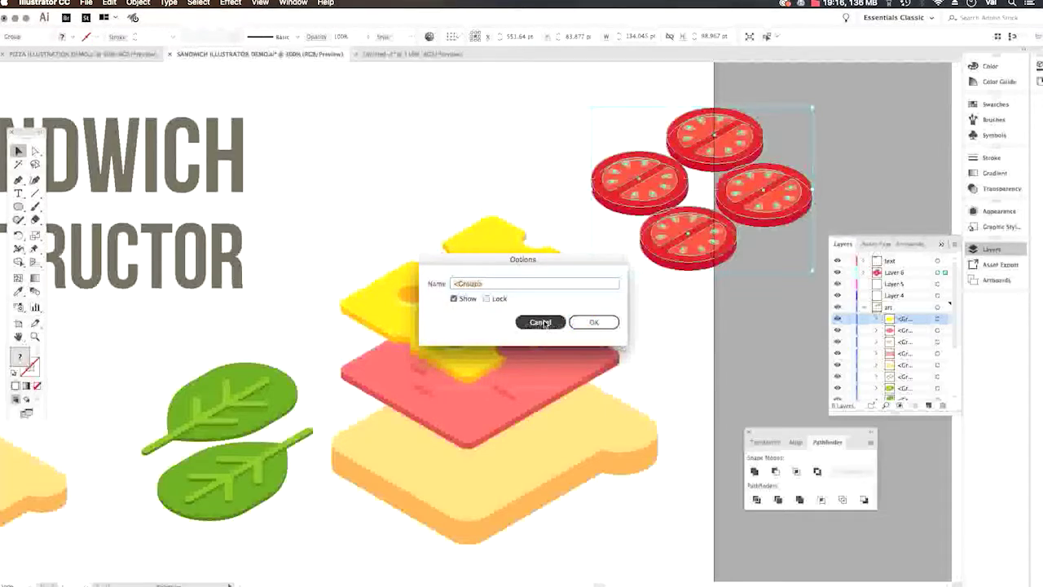
click(560, 295)
drag(944, 326, 944, 283)
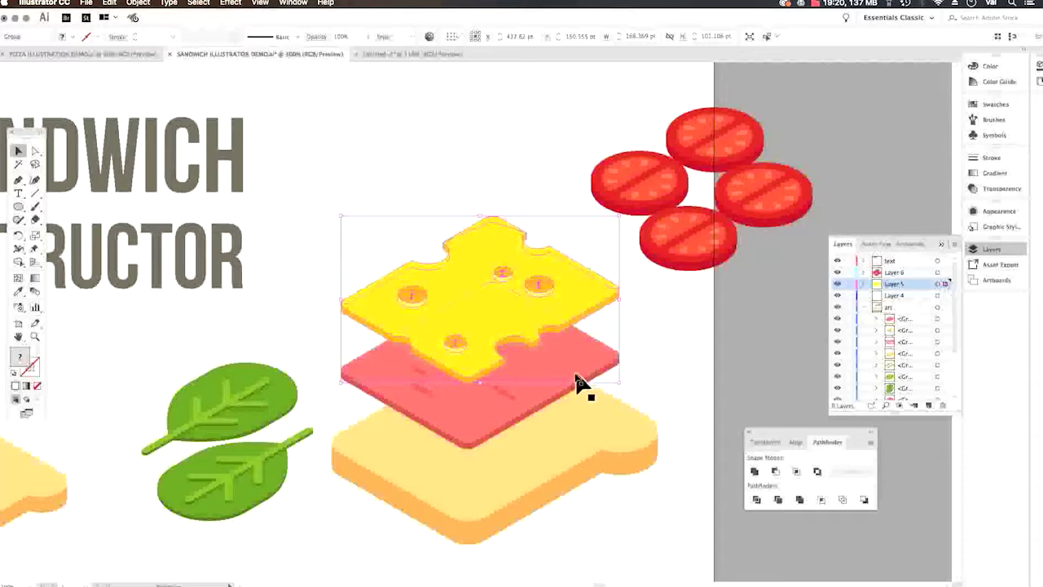
Transfer the ham slice to Layer 4, reorder that layer above Layer 5, and raise the ham over the cheese
click(514, 409)
drag(944, 318, 944, 297)
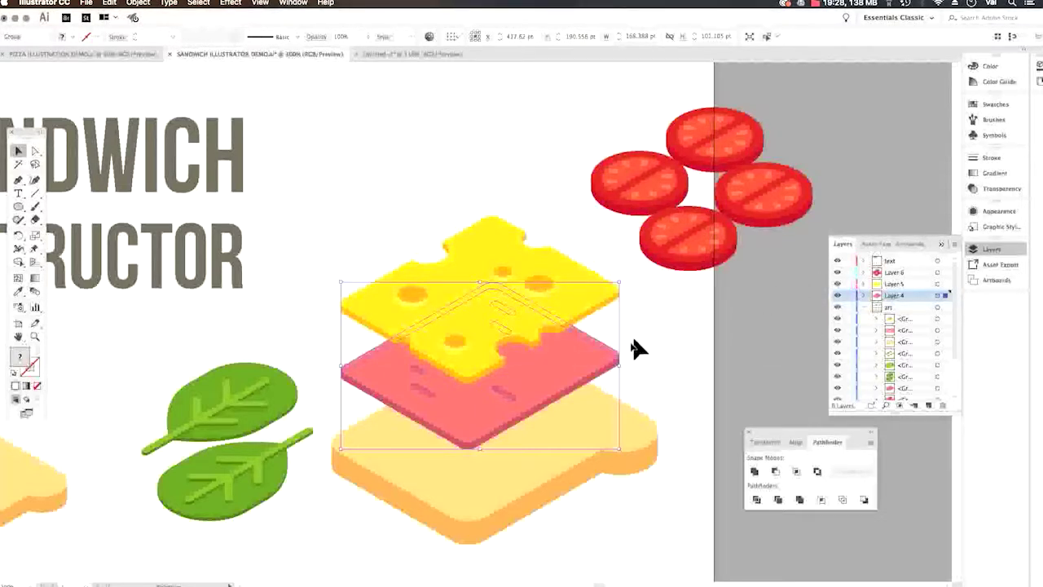
drag(892, 294, 894, 281)
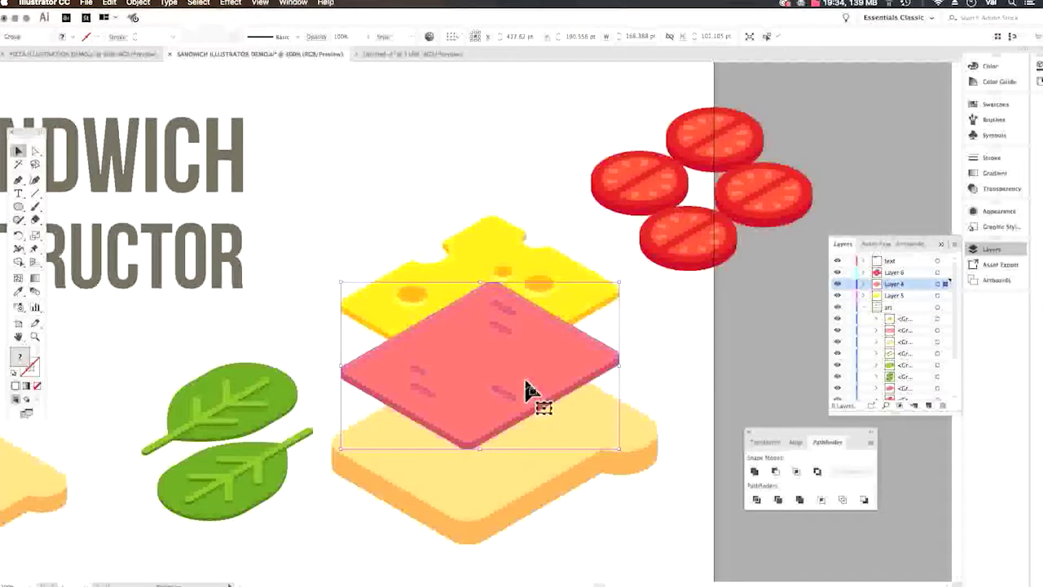
drag(526, 380, 507, 221)
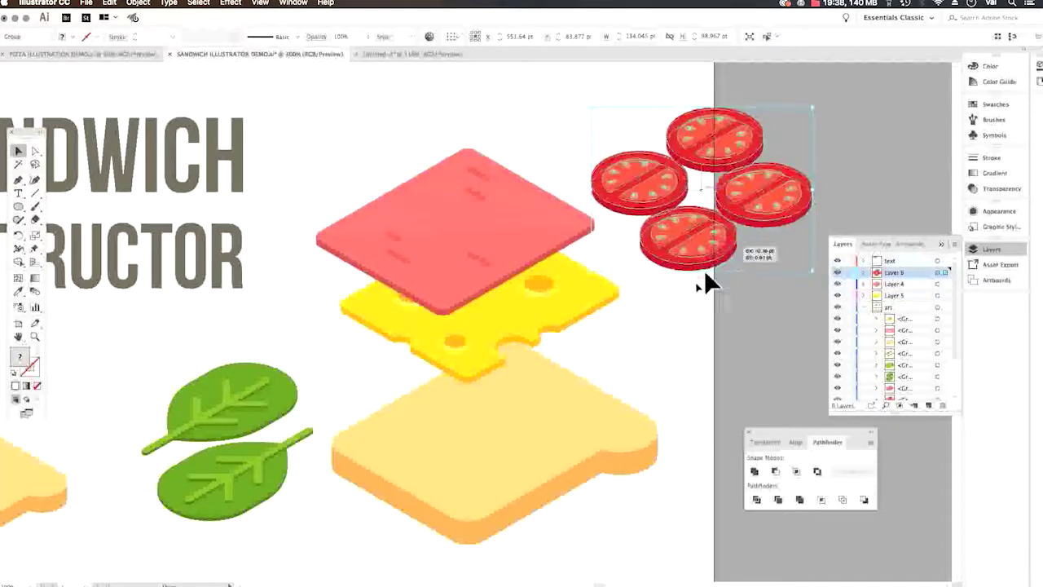
Place the tomatoes on the bread with Layer 6 below Layer 5, and lower the cheese and ham onto the stack
drag(704, 269, 498, 470)
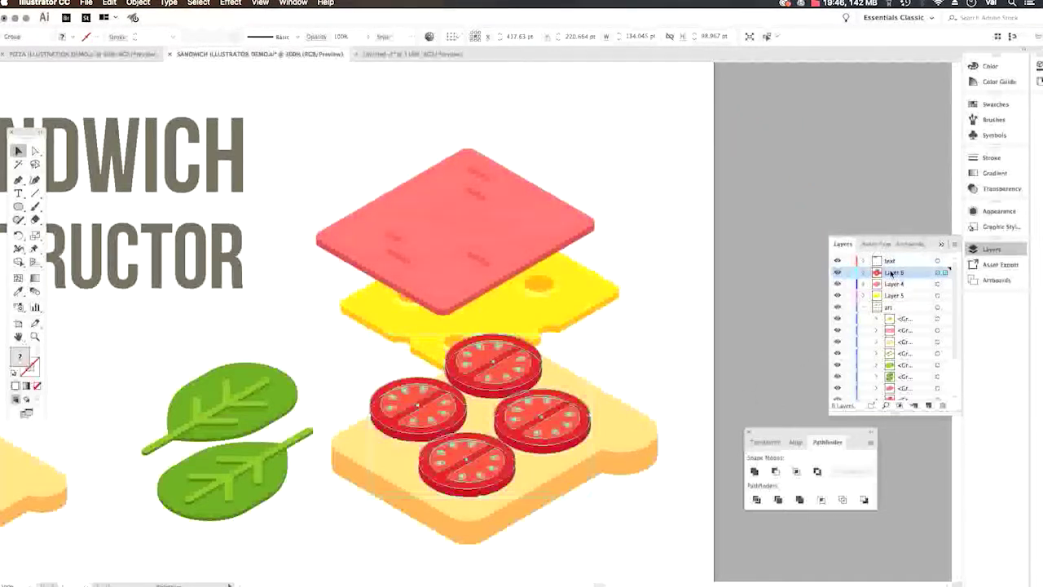
drag(896, 277, 894, 301)
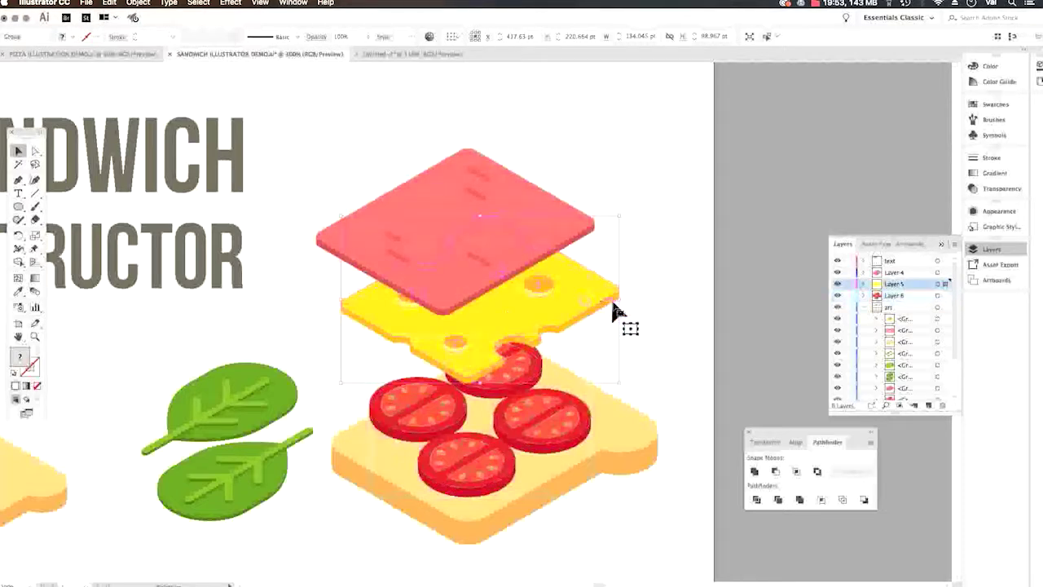
drag(577, 306, 579, 353)
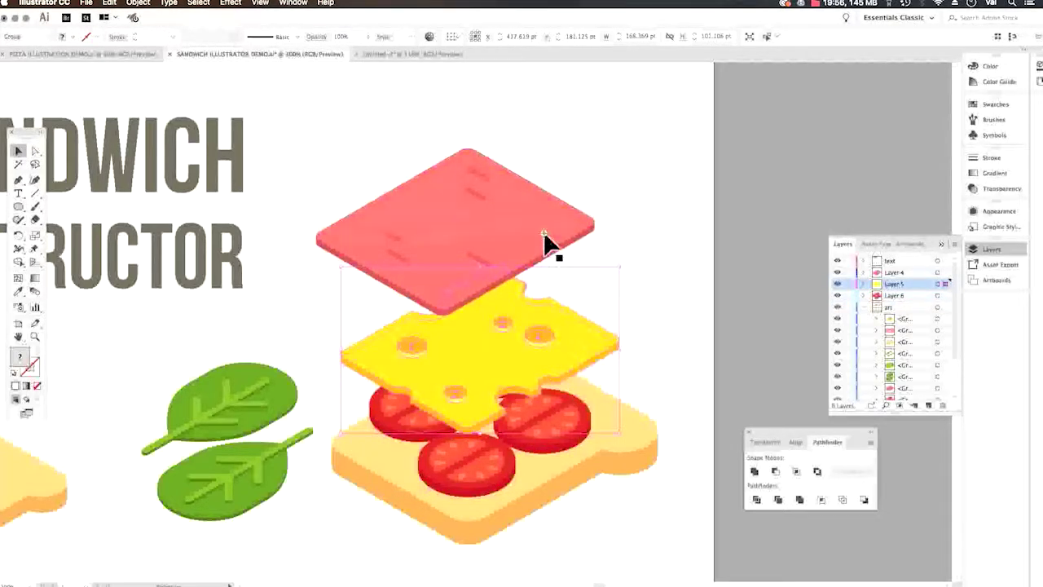
drag(545, 235, 573, 285)
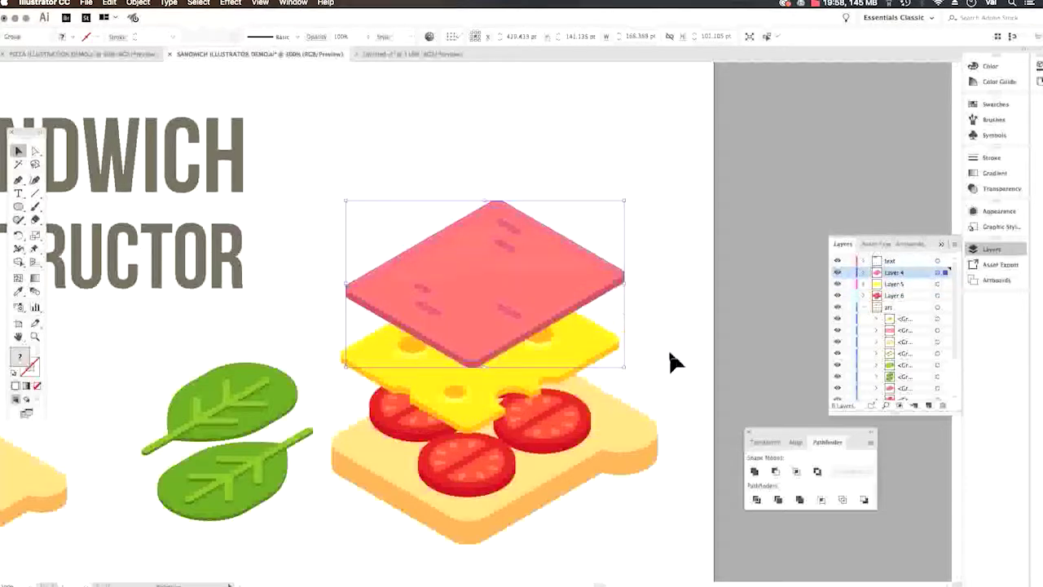
Move the spinach leaves over the front of the bread and transfer them to a new layer directly above the art layer
scroll(669, 349, down, 1)
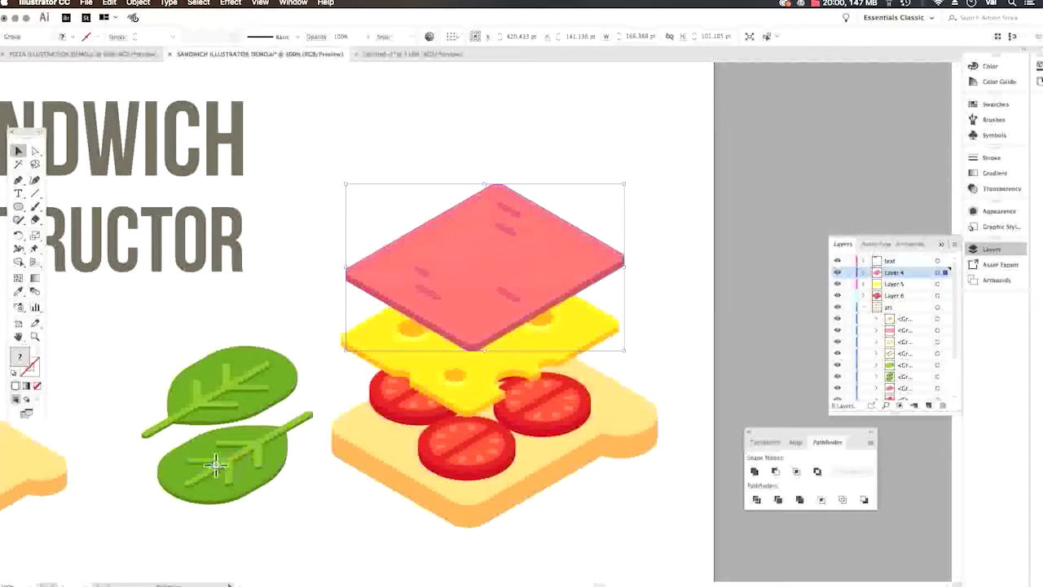
drag(216, 464, 443, 533)
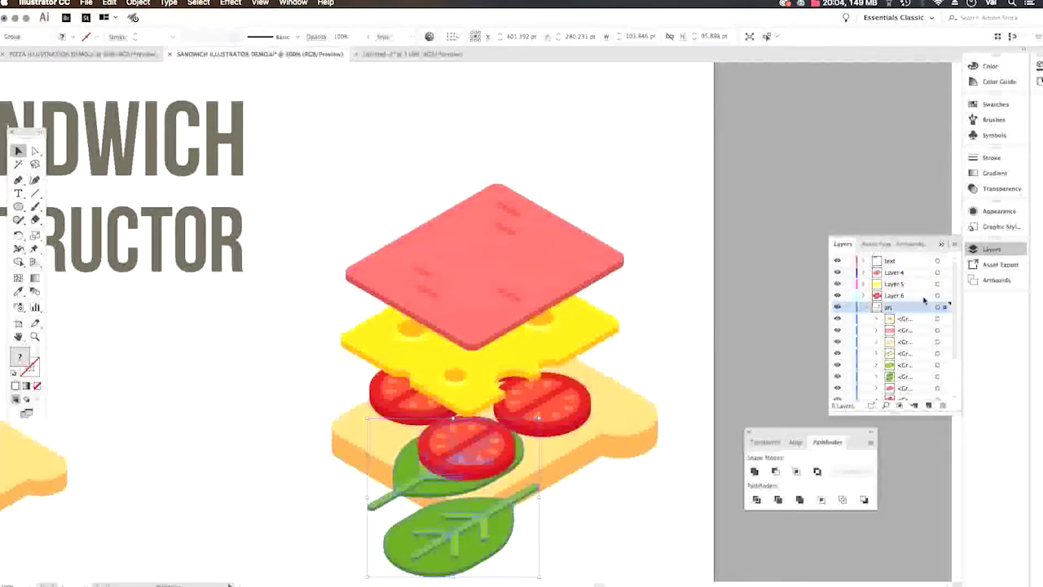
scroll(923, 367, down, 3)
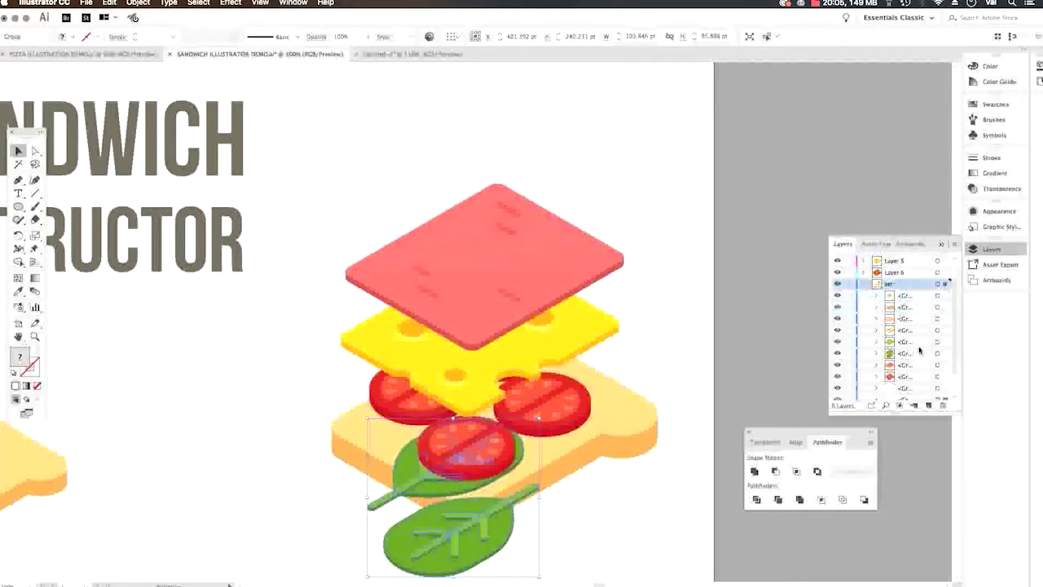
click(931, 407)
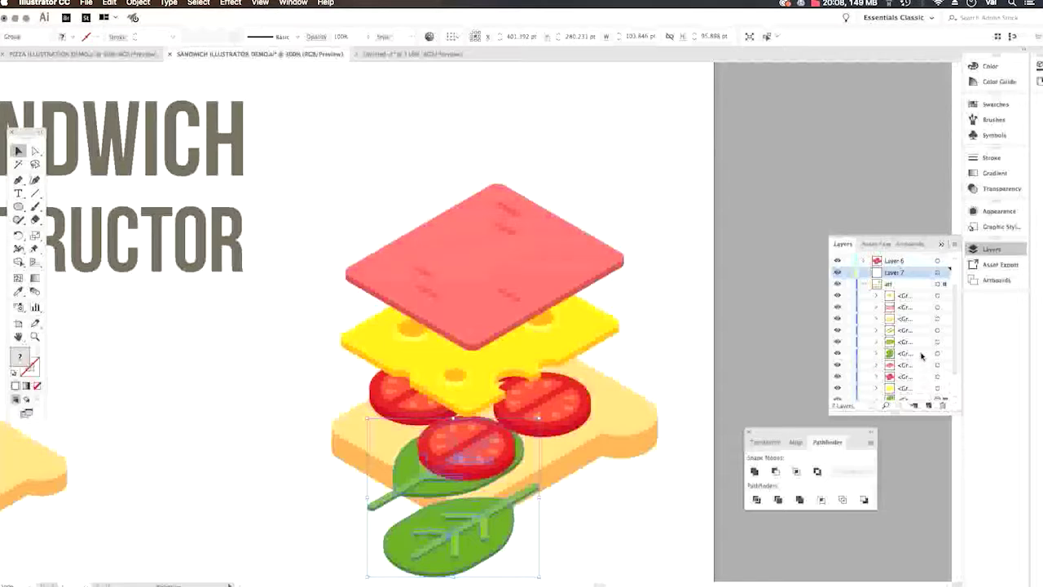
scroll(928, 375, down, 1)
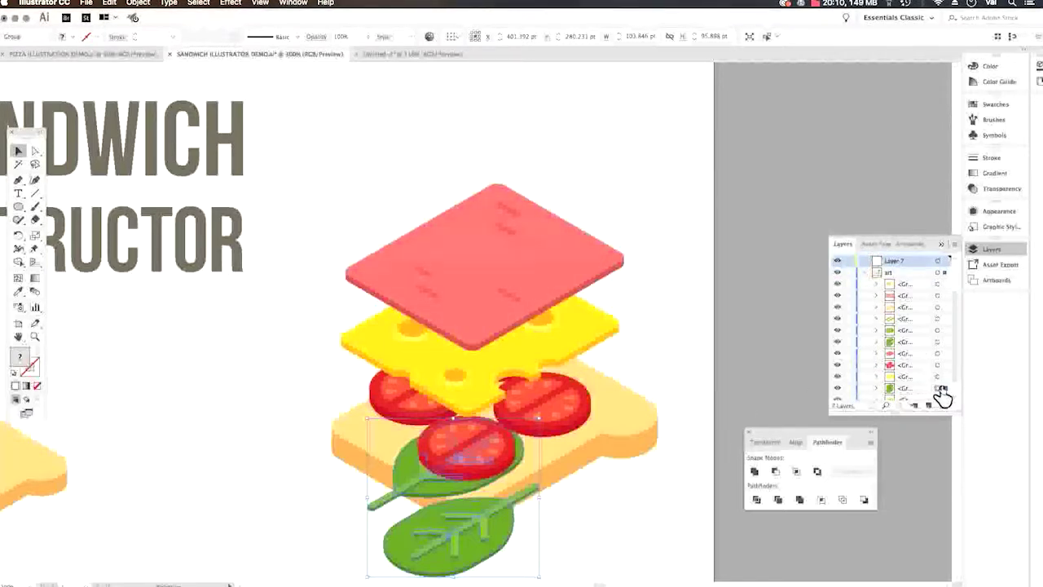
drag(943, 397, 945, 262)
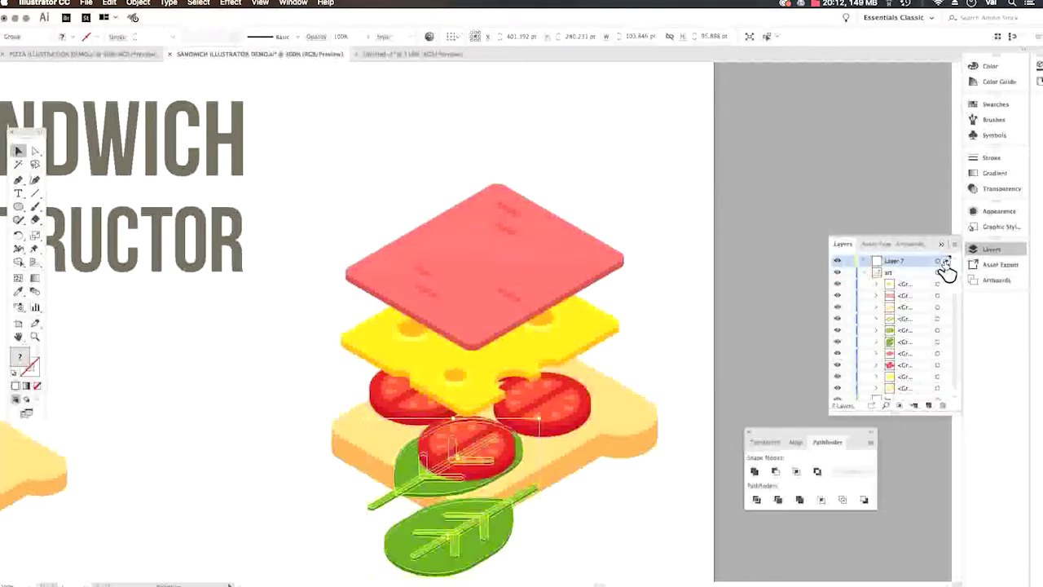
Collapse the art layer, reorder Layer 7 beneath it, and shift the spinach leaves right behind the bread
click(866, 272)
drag(910, 309, 908, 326)
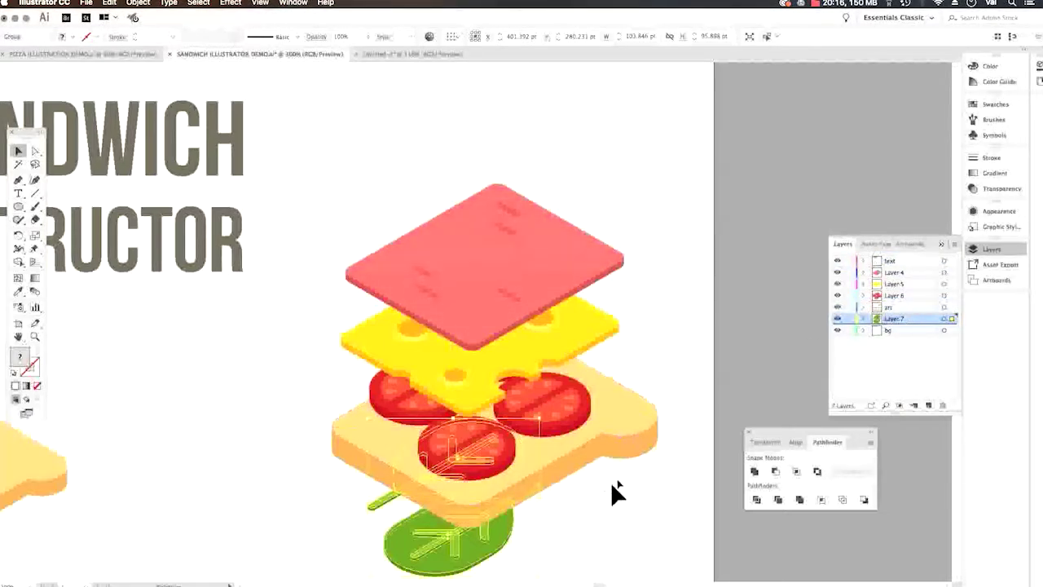
drag(482, 559, 539, 548)
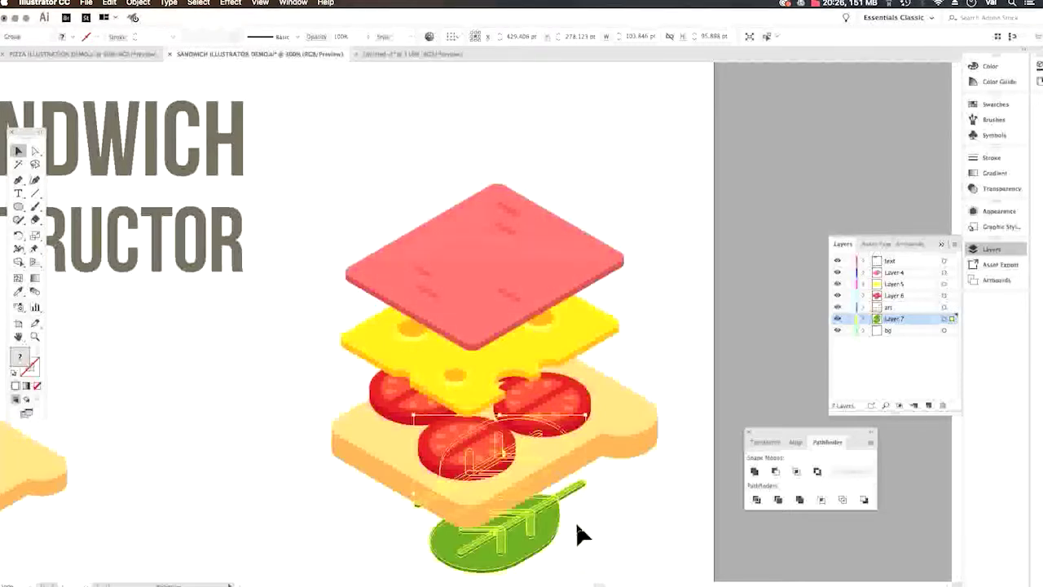
In the untitled shapes document, pass the blue ellipse behind the yellow square and back down, and raise the black and yellow shapes
click(380, 53)
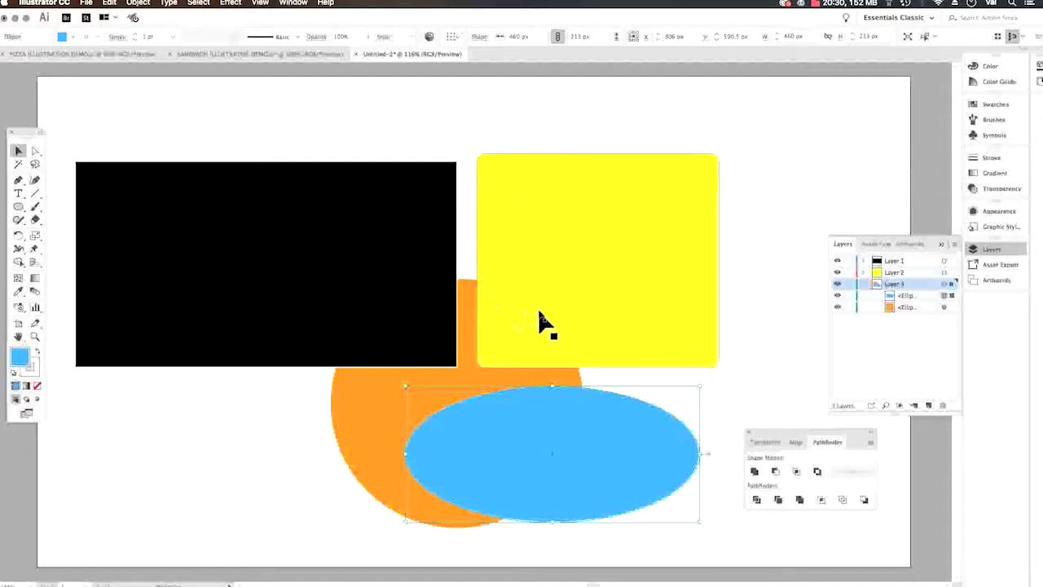
drag(459, 474, 616, 259)
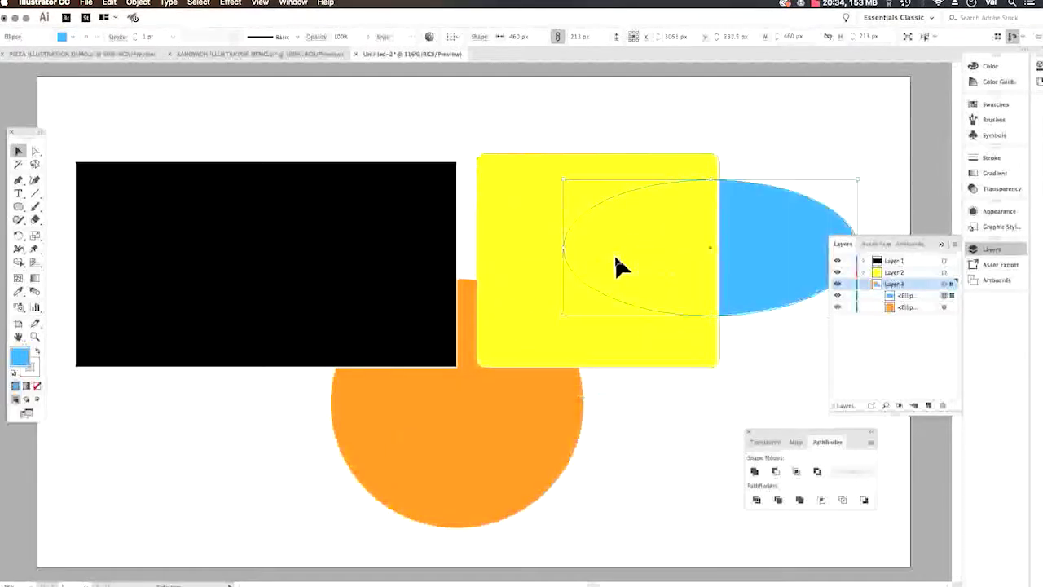
drag(749, 262, 655, 466)
drag(389, 268, 390, 202)
drag(554, 193, 561, 173)
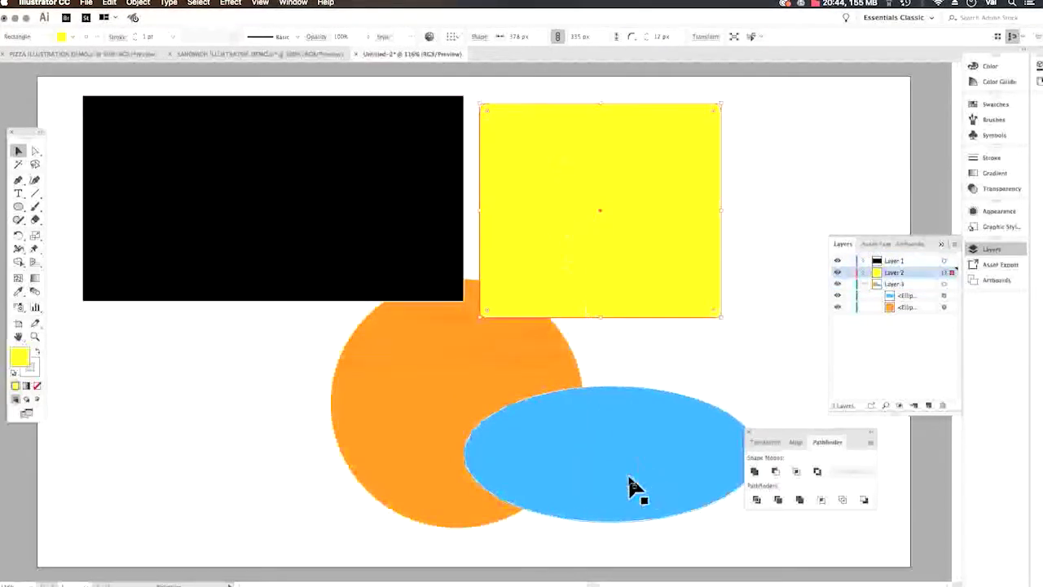
Try the Exclude shape mode on the overlapping orange circle and blue ellipse, and undo it
drag(781, 432, 760, 360)
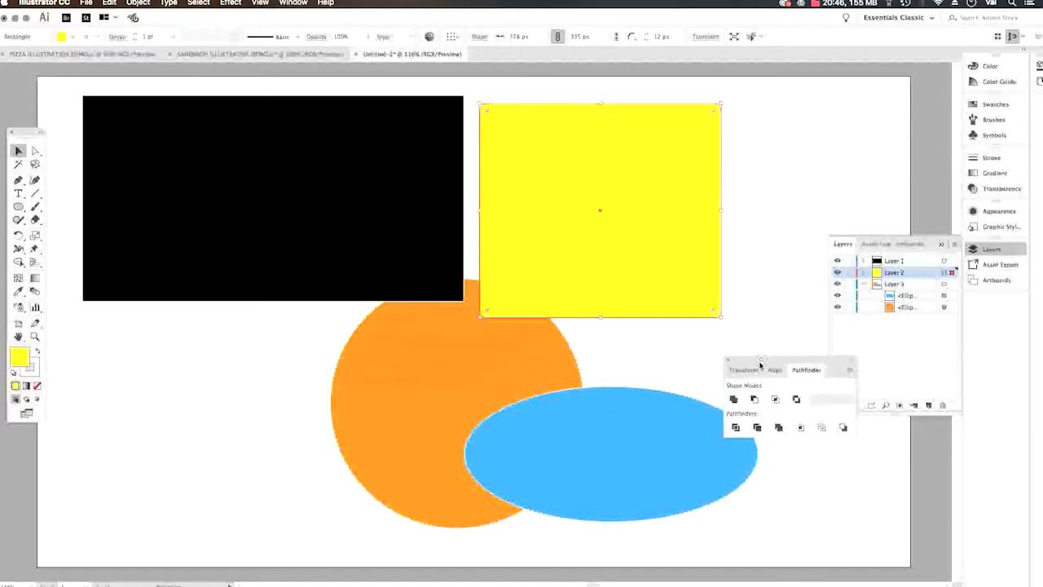
drag(500, 438, 505, 459)
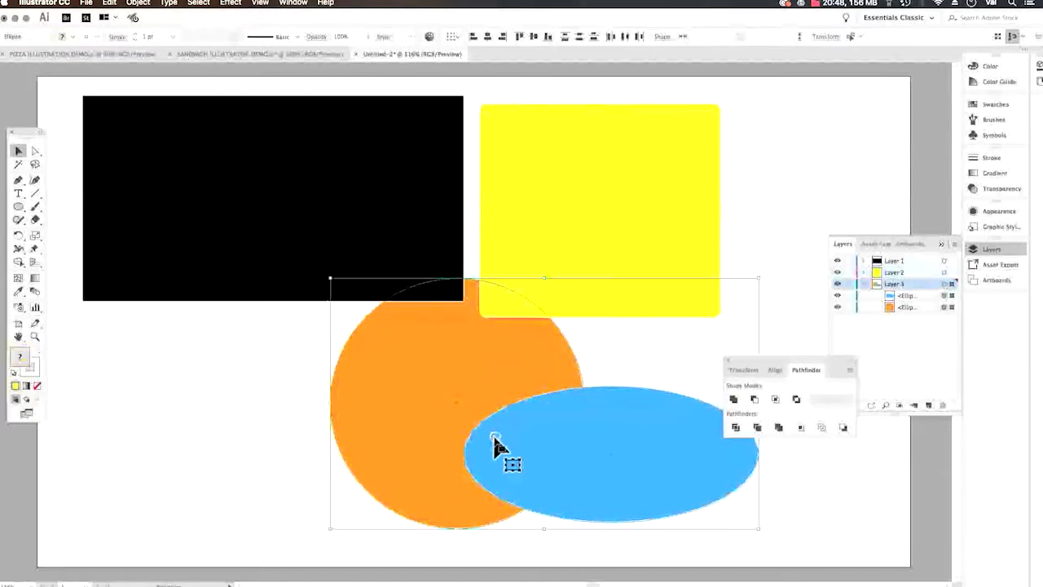
click(797, 399)
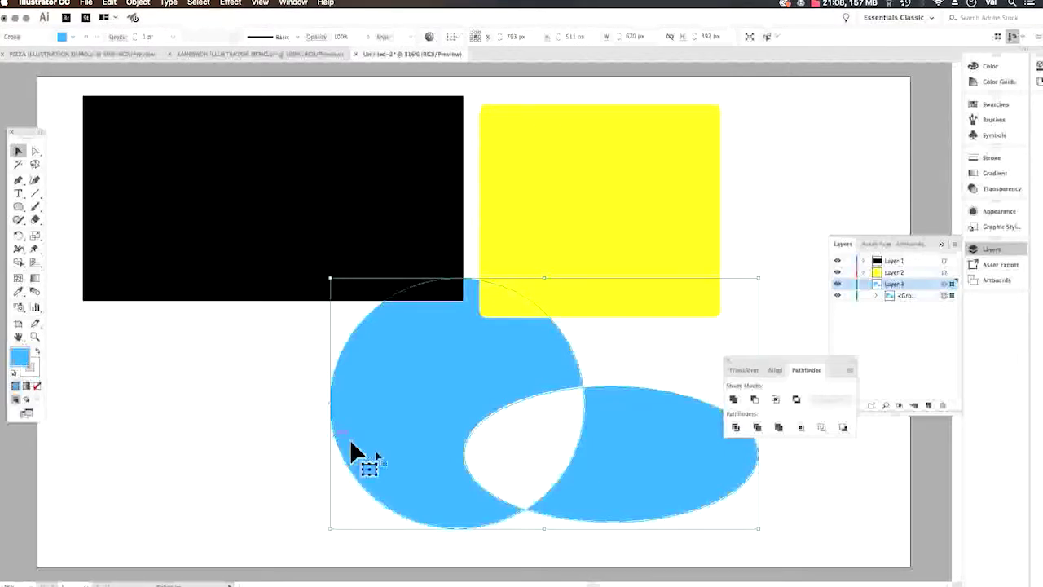
key(shift+m)
key(super+z)
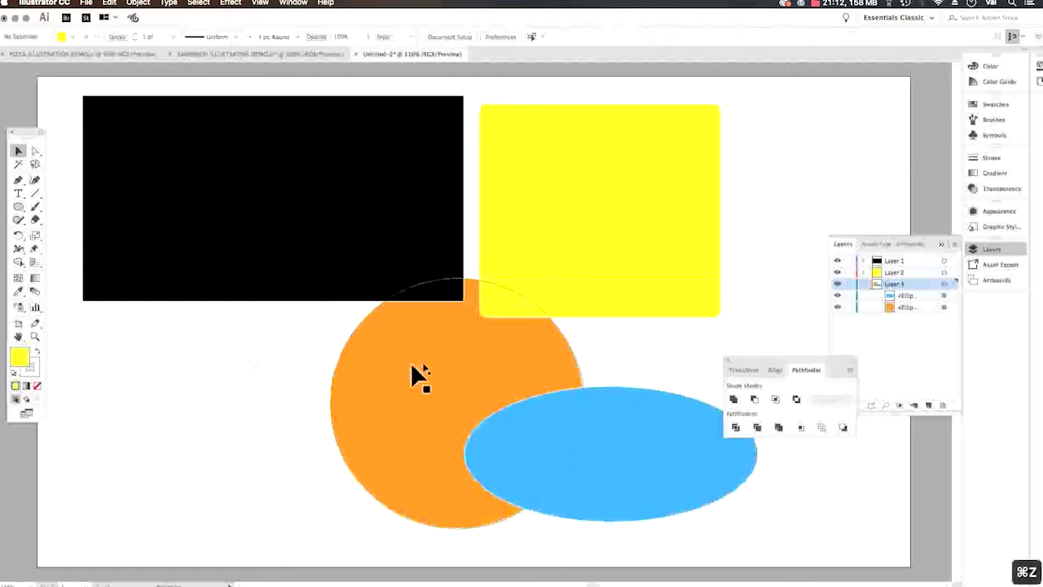
Move the orange circle partly behind the black rectangle's lower edge, collapse Layer 3, and select both shapes together
click(378, 361)
drag(432, 351, 249, 262)
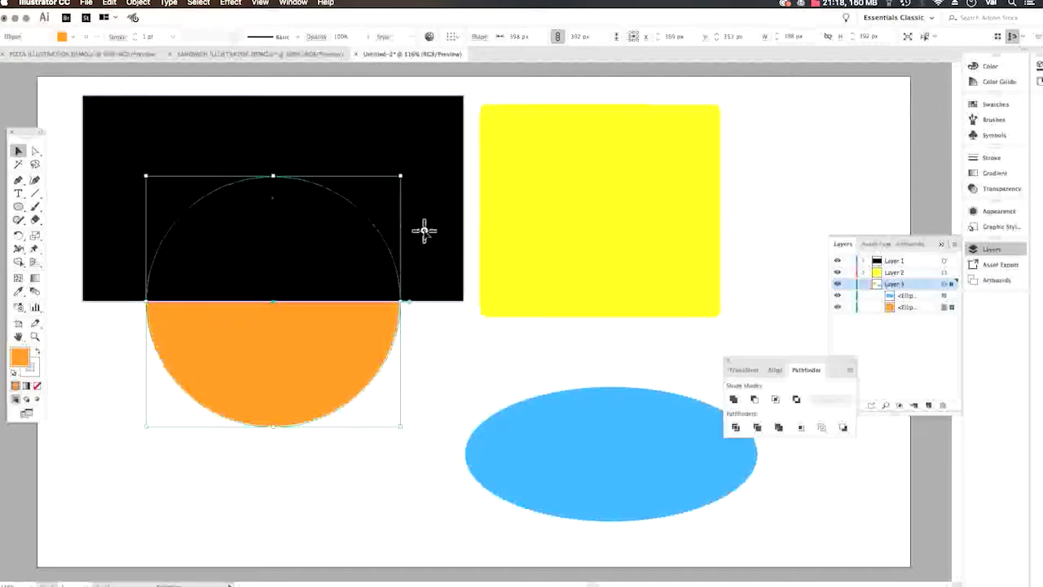
click(428, 240)
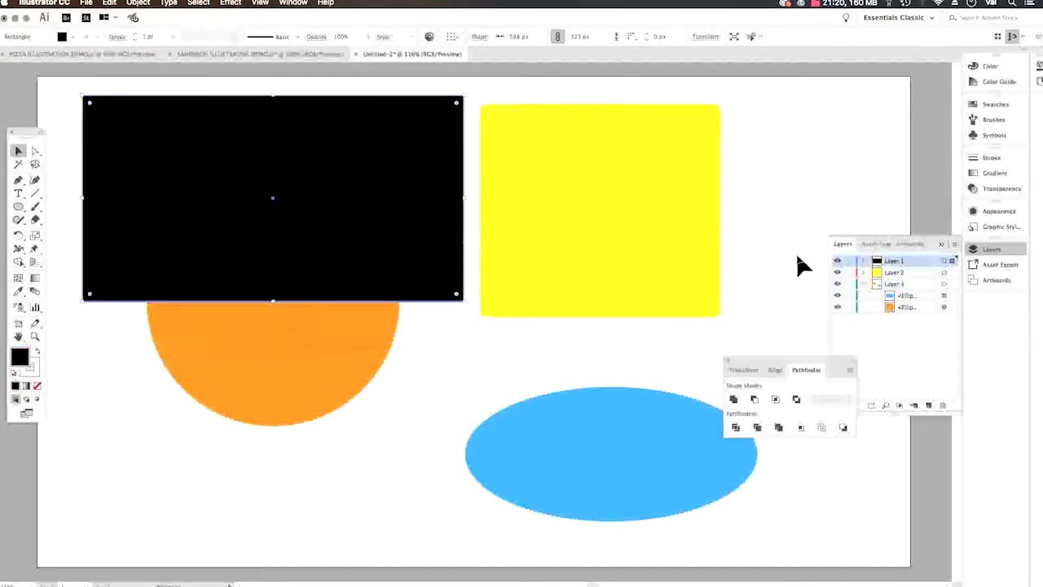
click(865, 284)
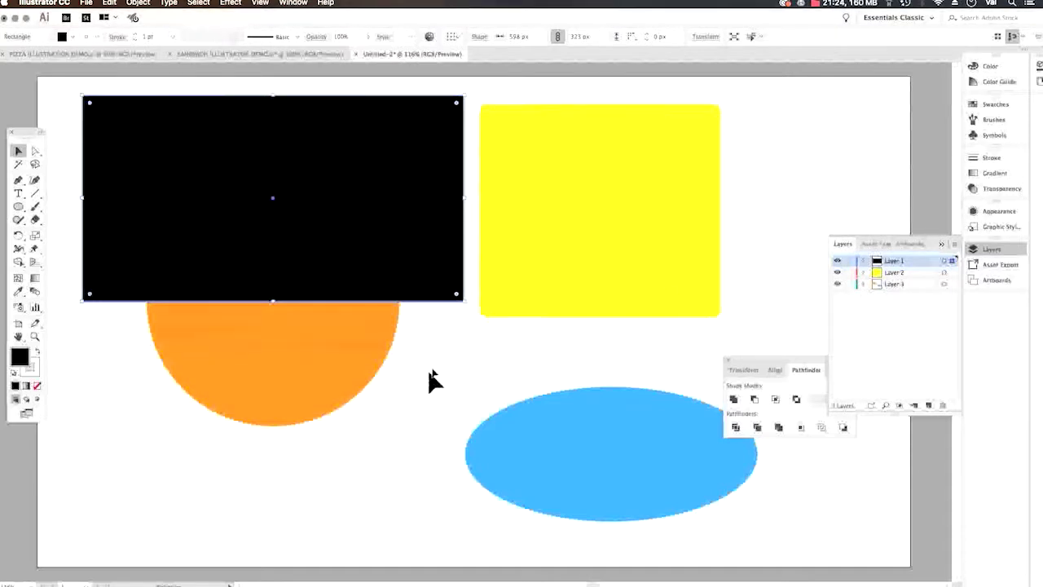
drag(368, 315, 281, 259)
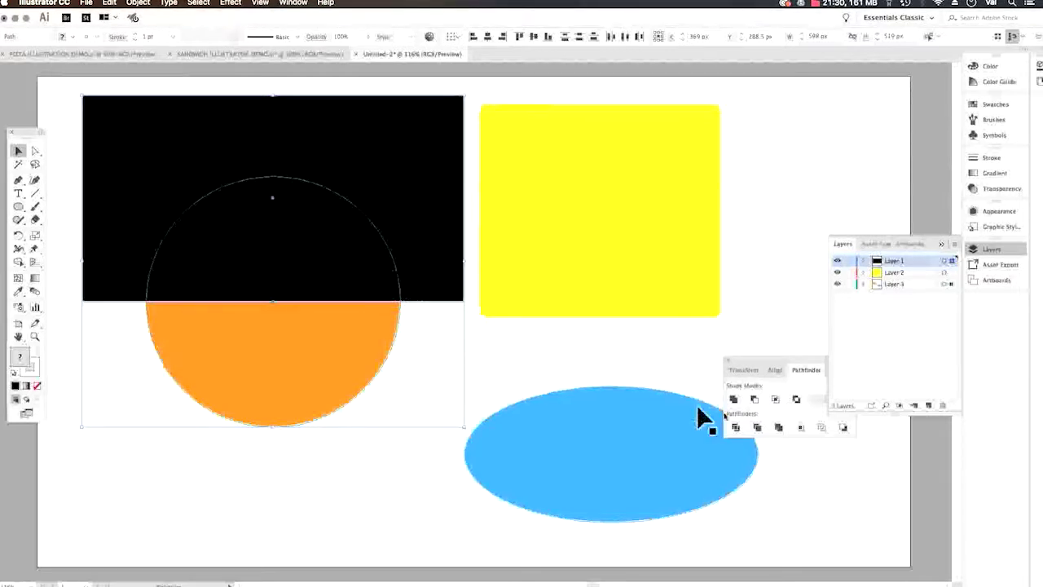
Try the Unite and Minus Front shape modes on the black rectangle and orange circle, undoing each one
drag(788, 360, 726, 330)
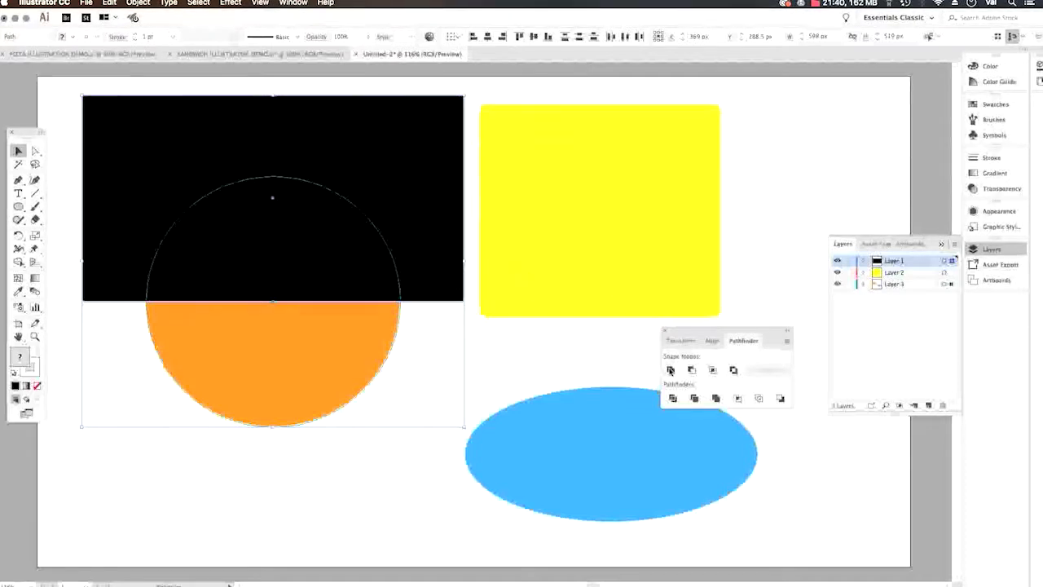
click(670, 371)
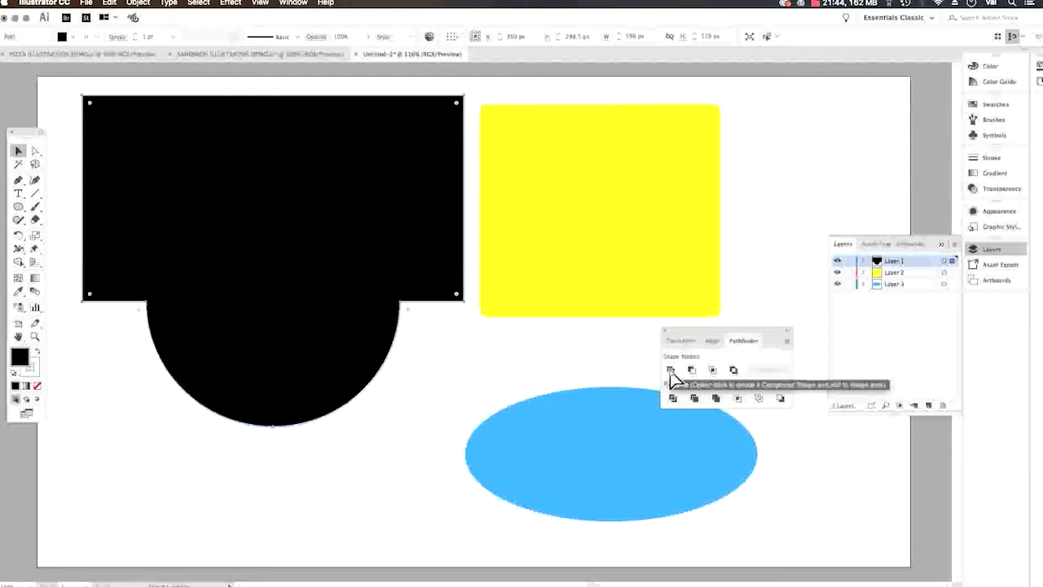
key(super+z)
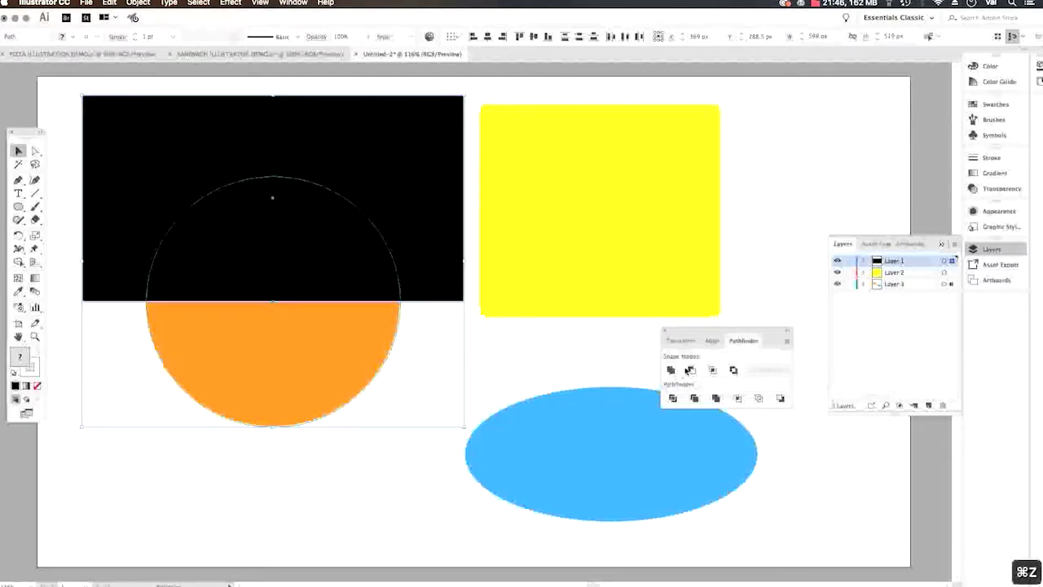
click(691, 371)
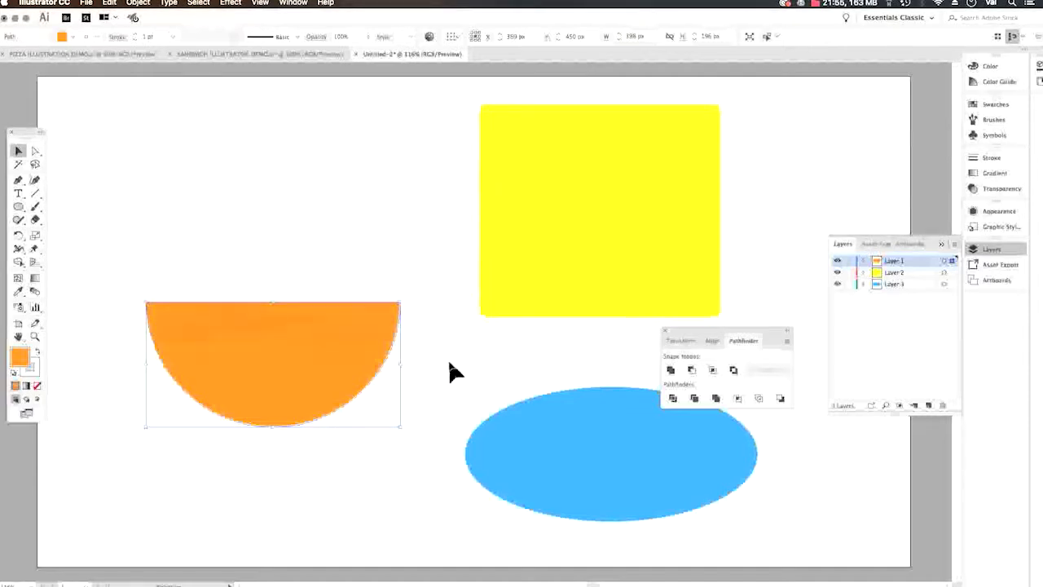
key(super+z)
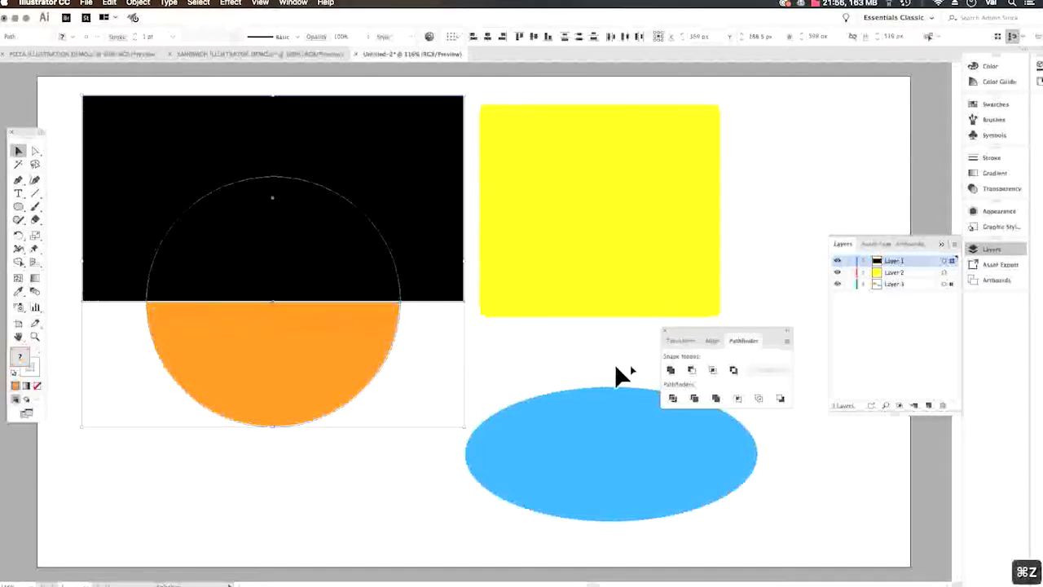
Try the Intersect and Exclude shape modes on the black rectangle and orange circle, undoing each one
click(712, 371)
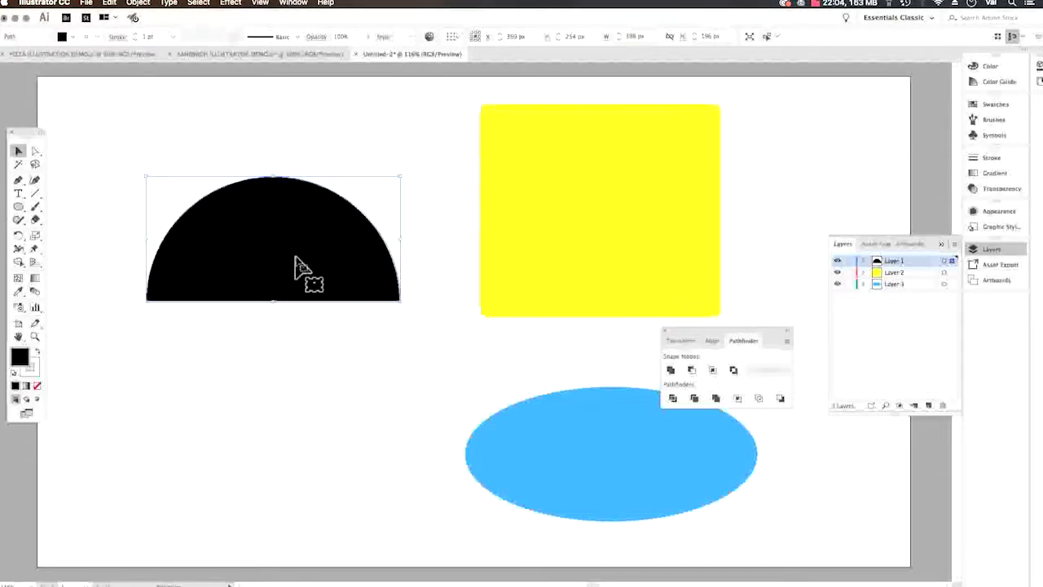
key(super+z)
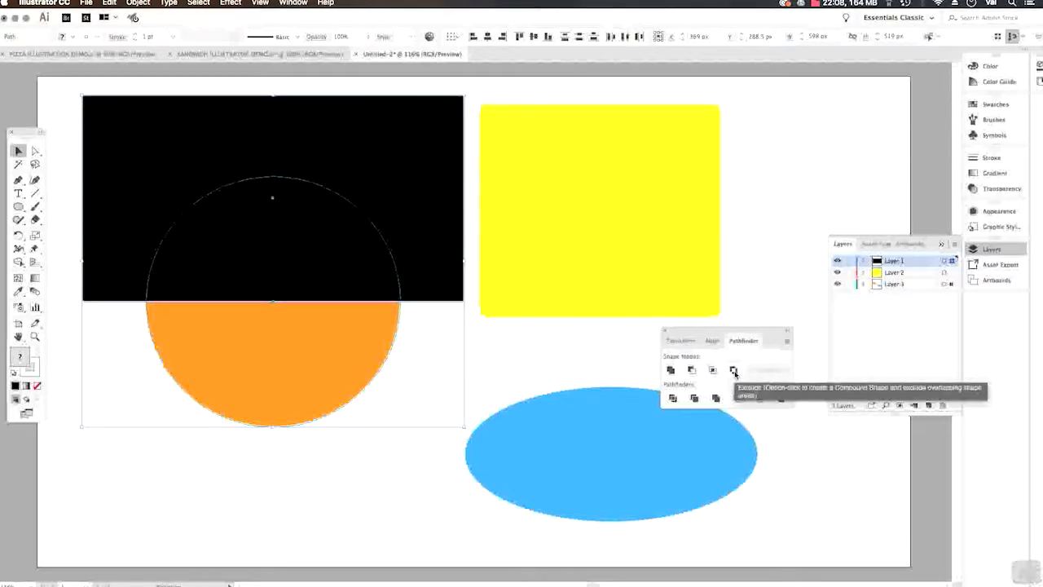
click(733, 371)
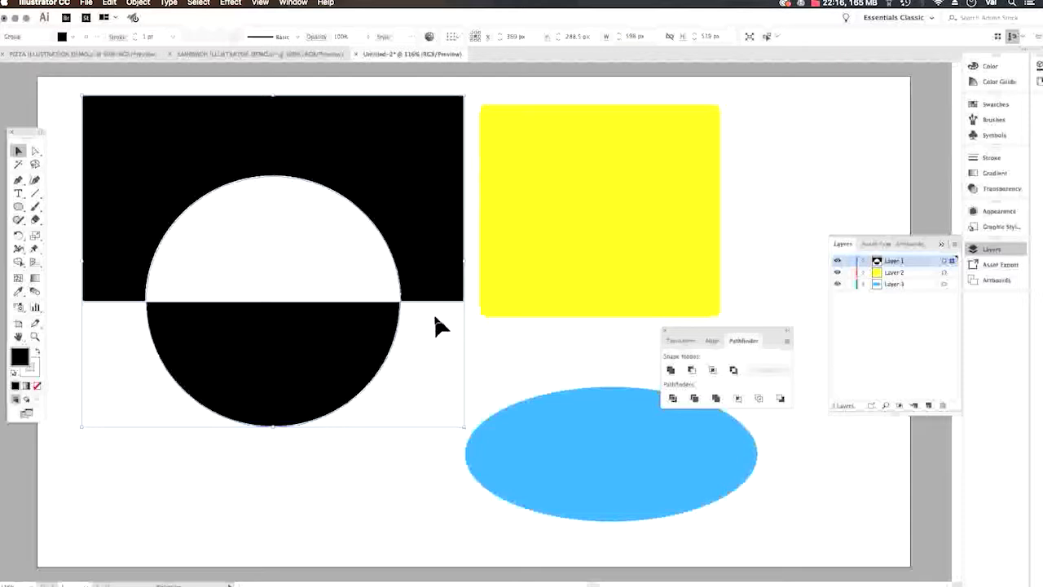
key(super+z)
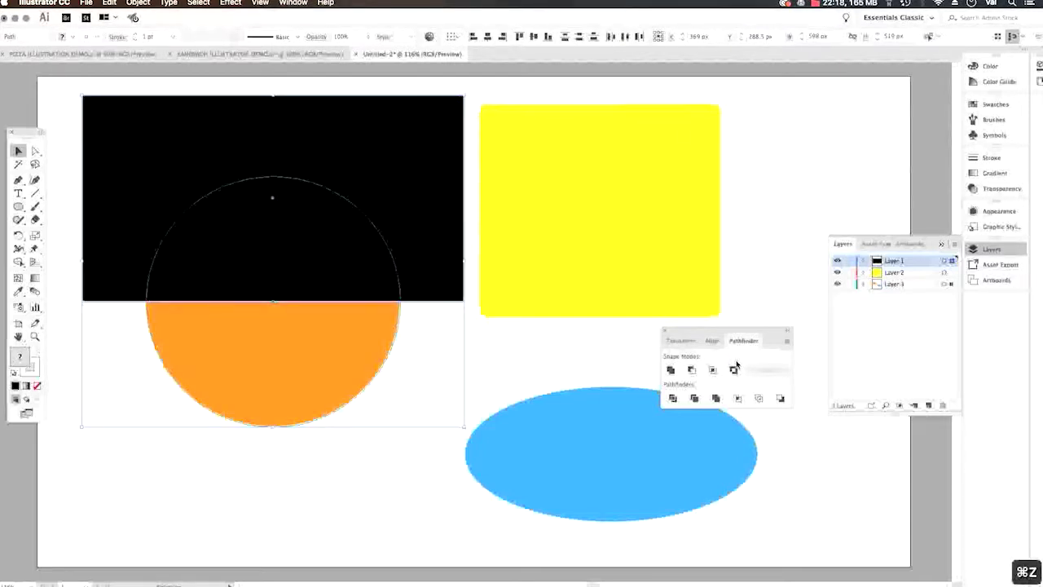
Move Layer 1 with the black rectangle below Layer 3, and apply the Exclude shape mode to the rectangle and orange circle
mouse_move(882, 282)
mouse_down()
mouse_move(907, 286)
mouse_move(895, 297)
mouse_up()
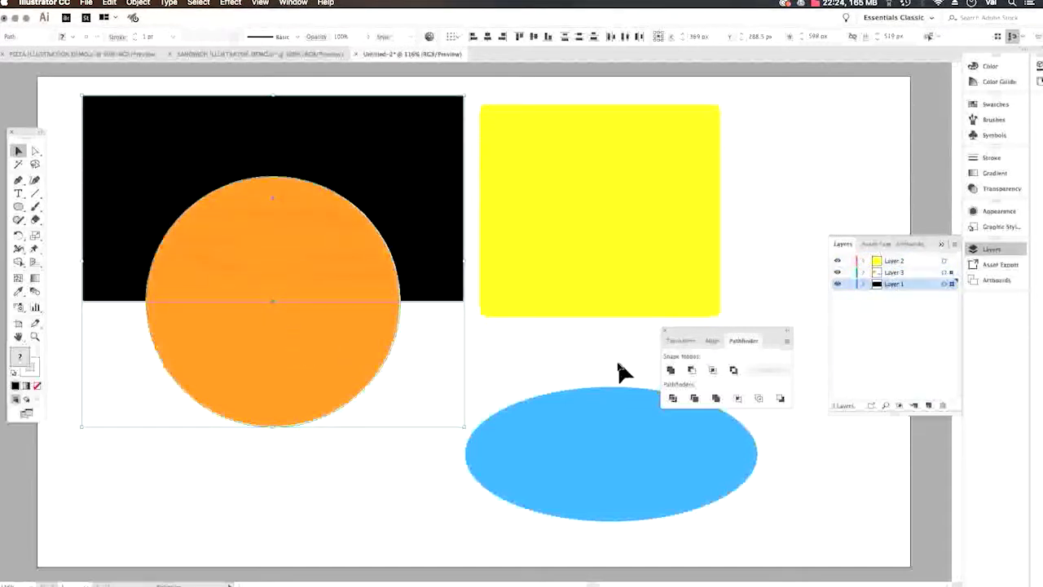
click(733, 371)
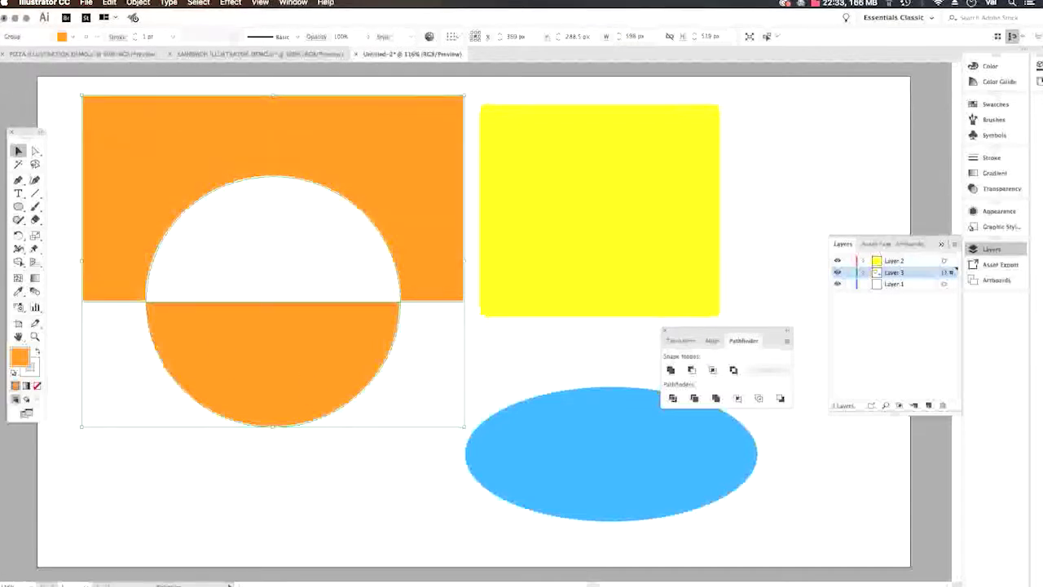
Switch to Photoshop and select Layer 1, the flour splash, in the apizzapie.jpg document
mouse_move(3, 158)
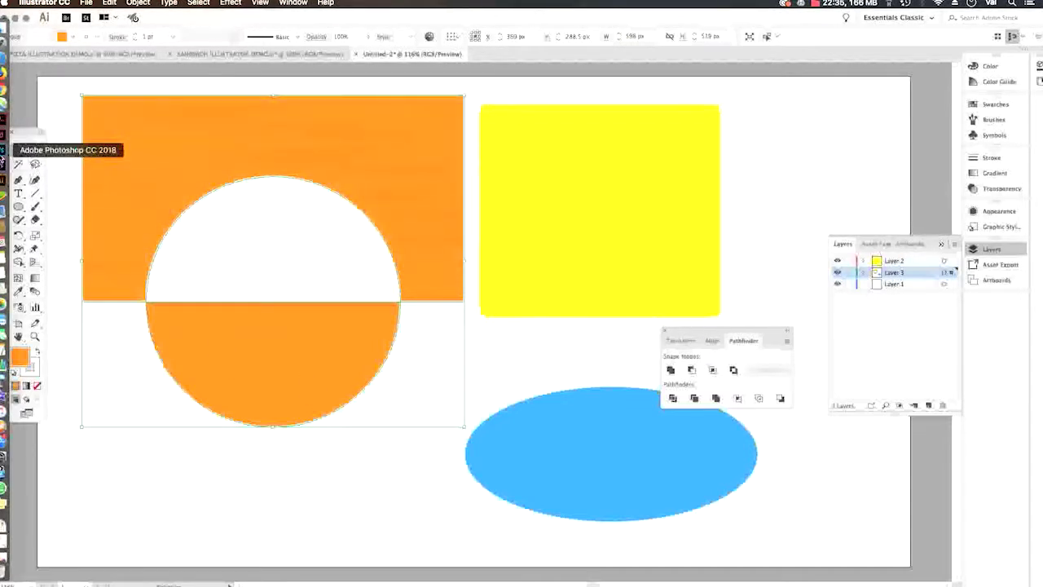
click(3, 152)
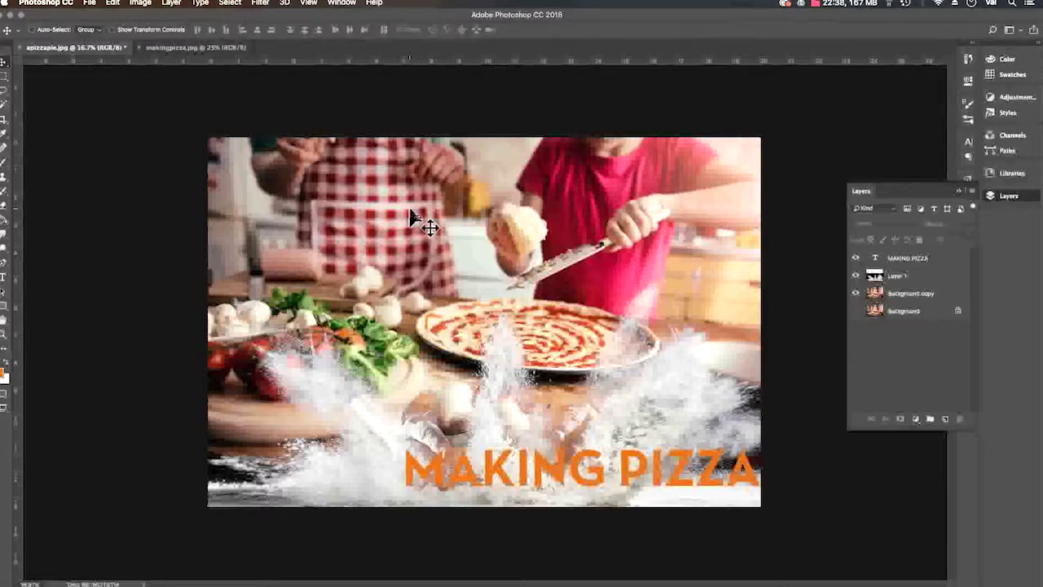
click(906, 279)
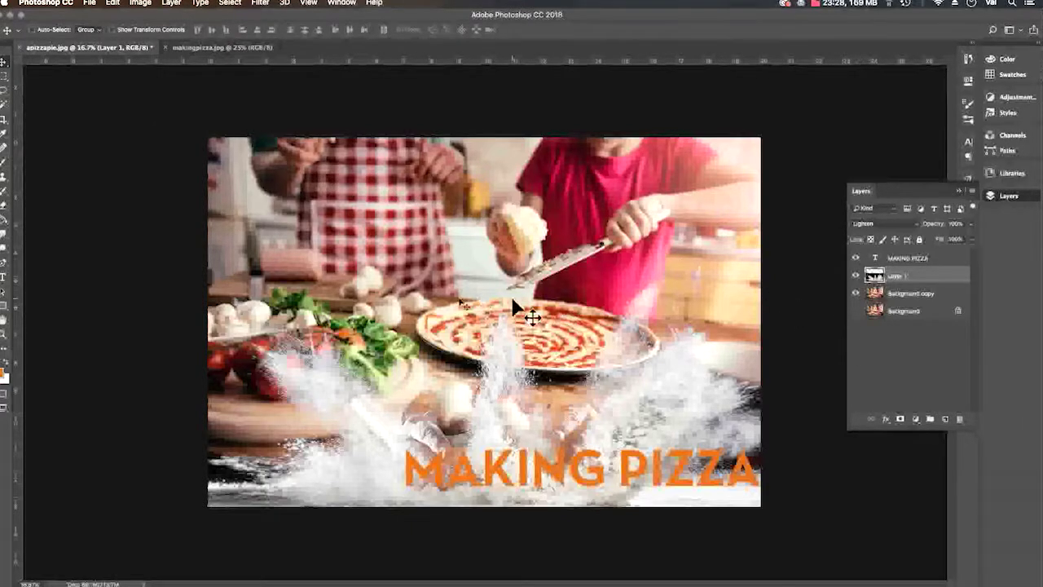
Save a JPEG copy of the pizza composition as apizzapie2.jpg in Downloads, accepting High quality and the Baseline ("Standard") format
click(89, 3)
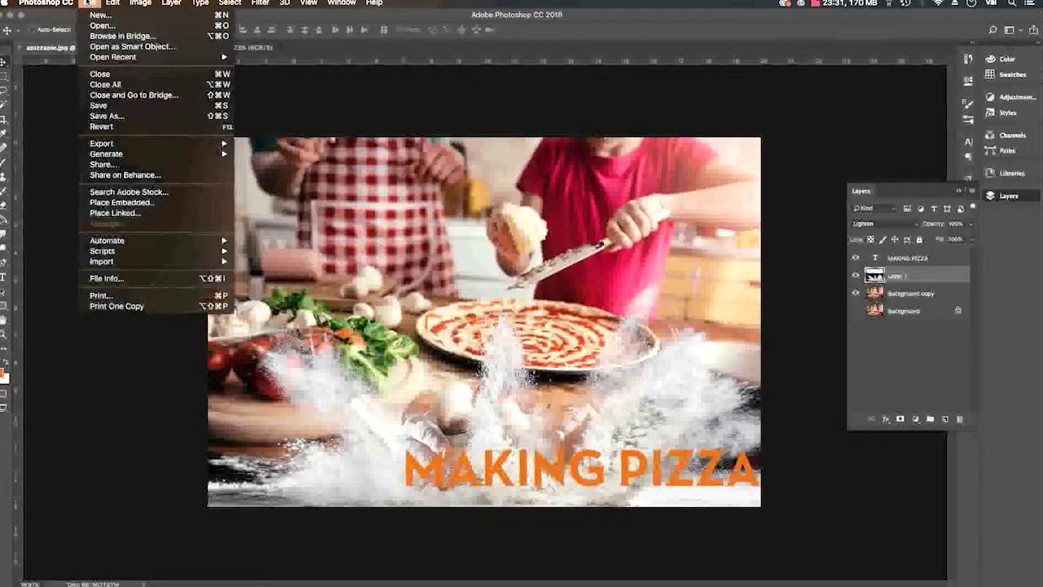
click(89, 116)
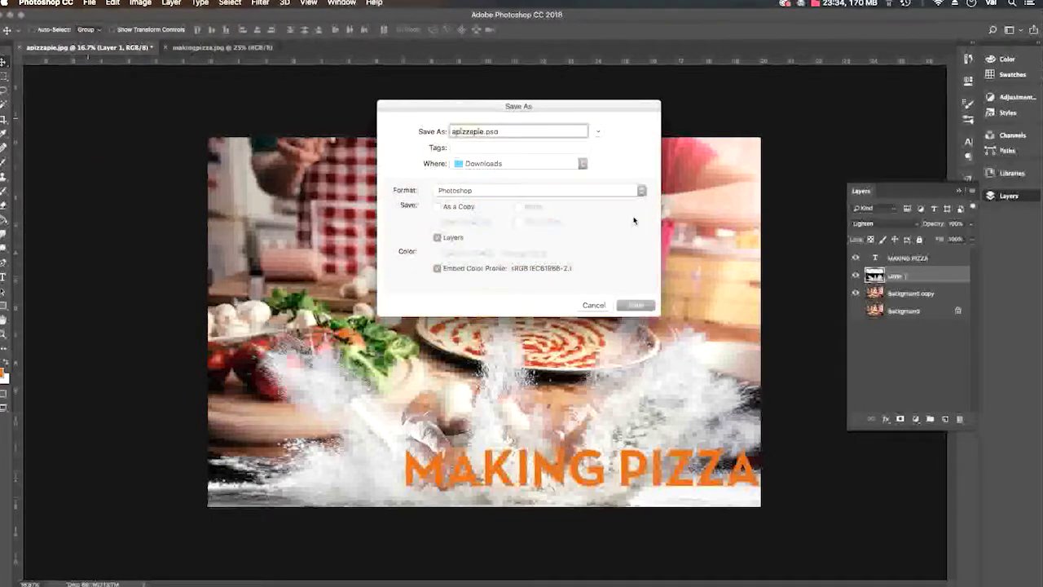
click(494, 190)
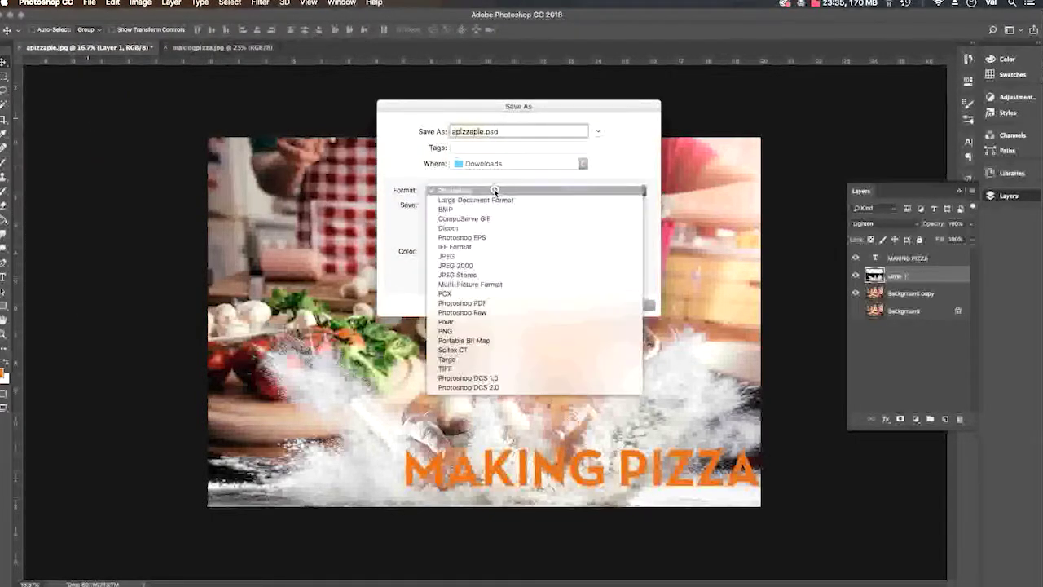
click(503, 259)
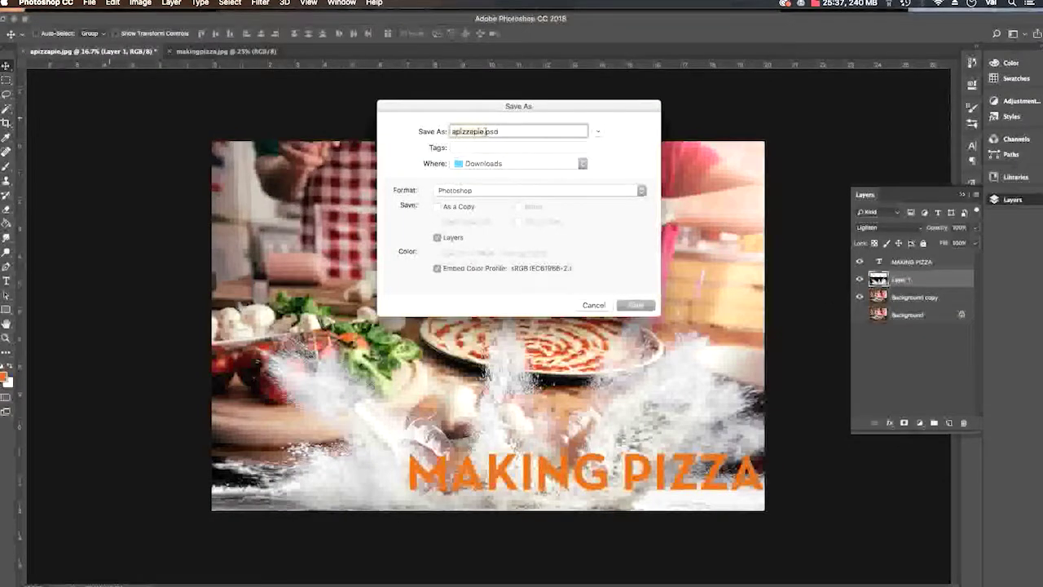
click(485, 131)
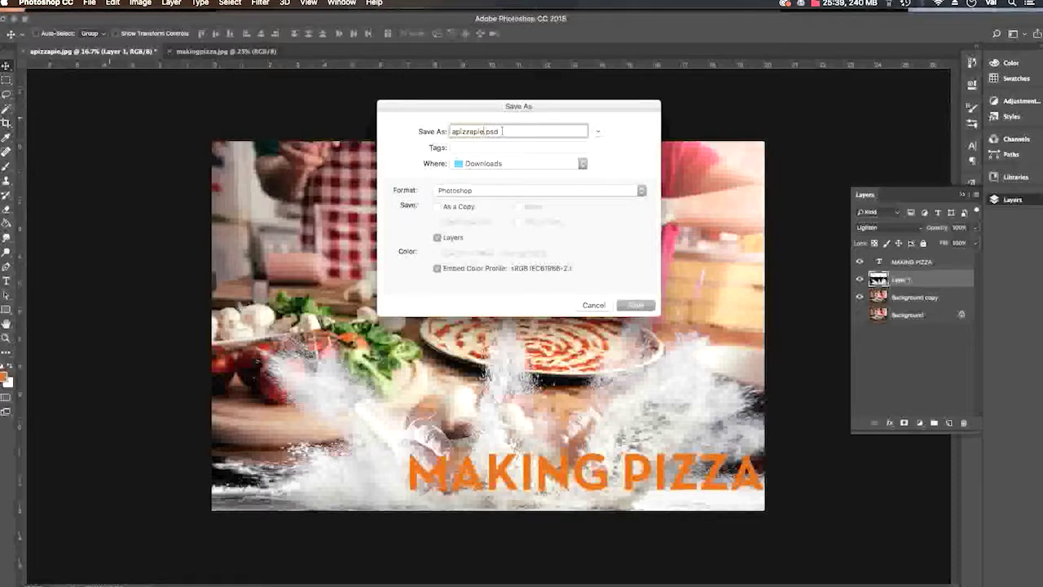
text(2)
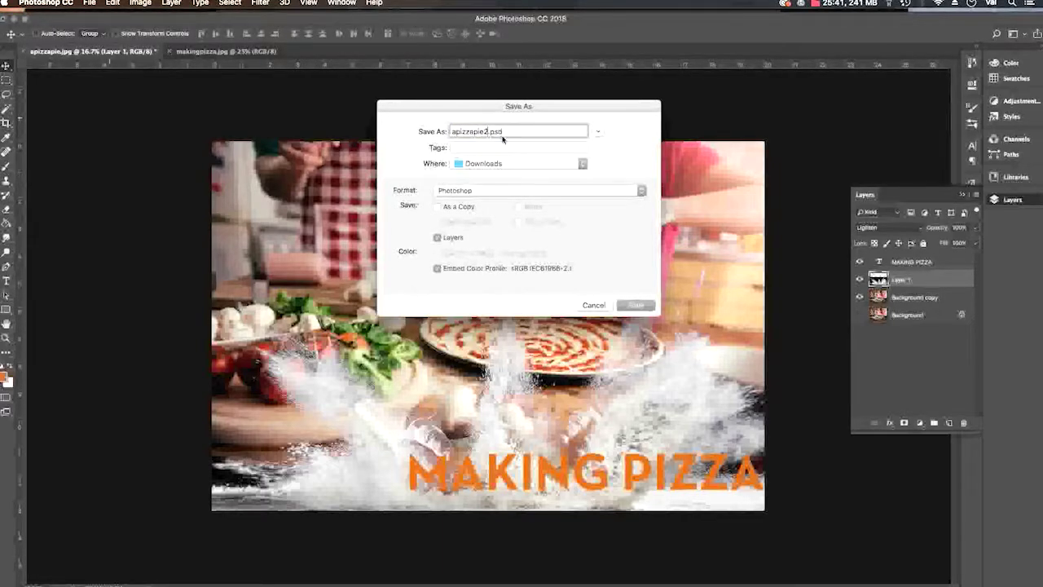
click(498, 190)
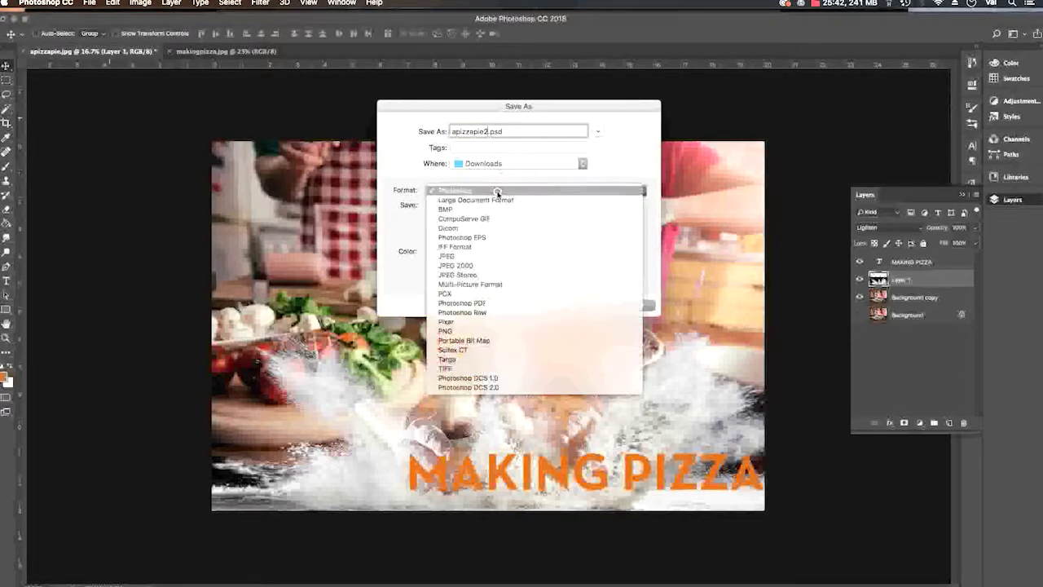
click(489, 257)
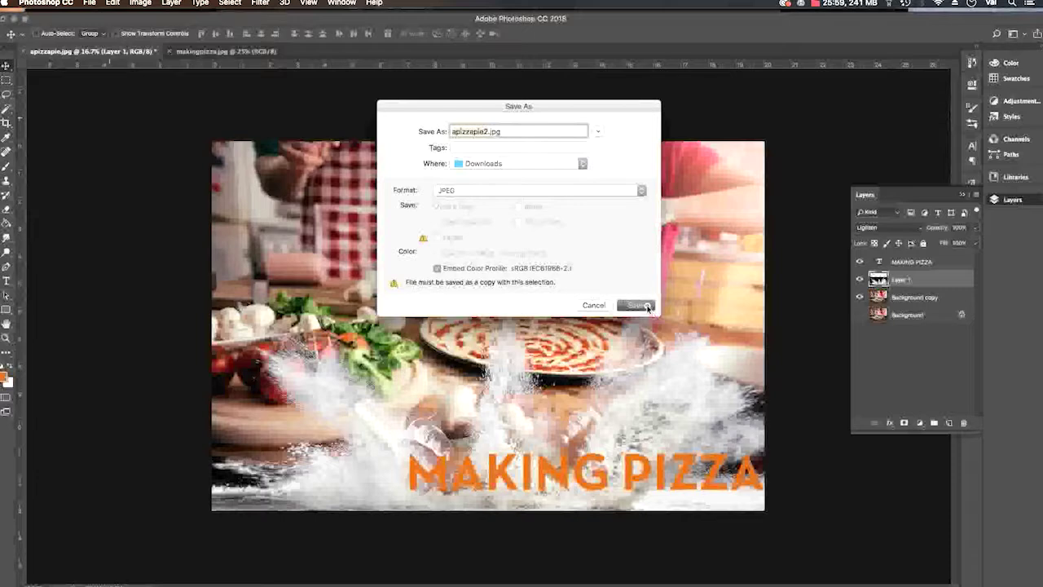
click(637, 305)
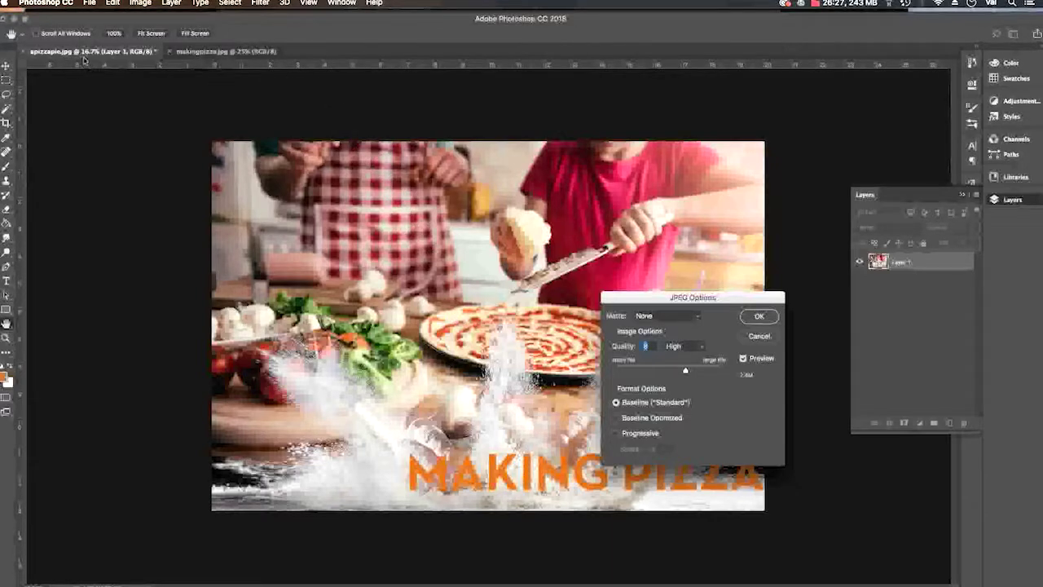
click(748, 318)
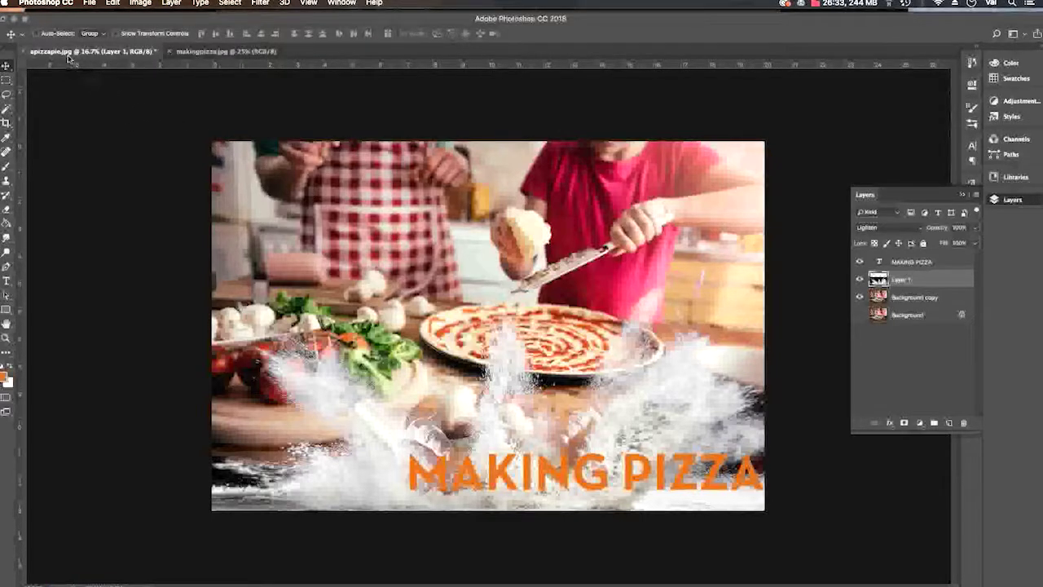
Save the layered composition in Photoshop format as apizzapie.psd in Downloads, with Maximize Compatibility on
click(94, 5)
click(102, 114)
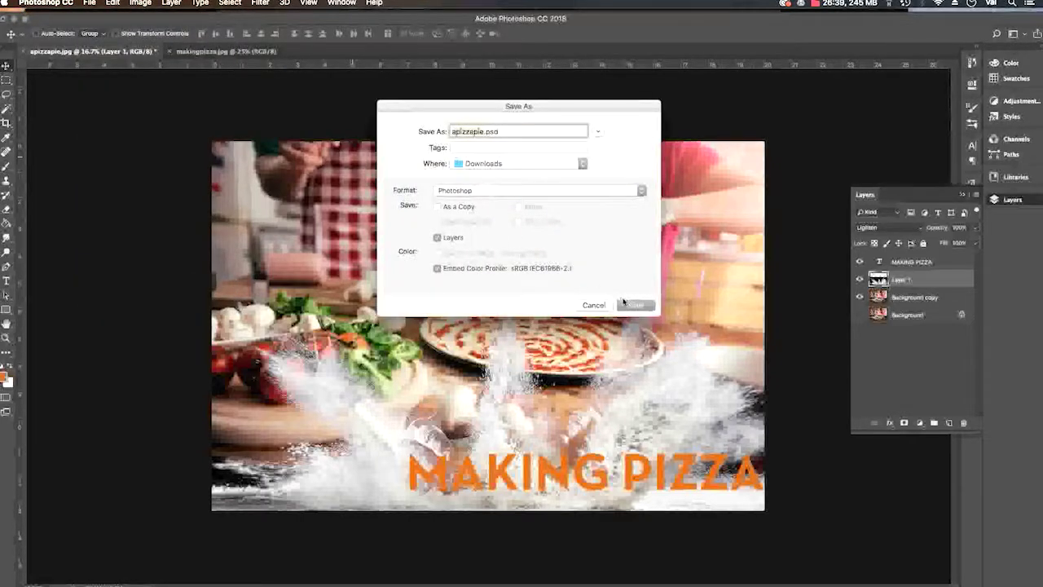
click(630, 304)
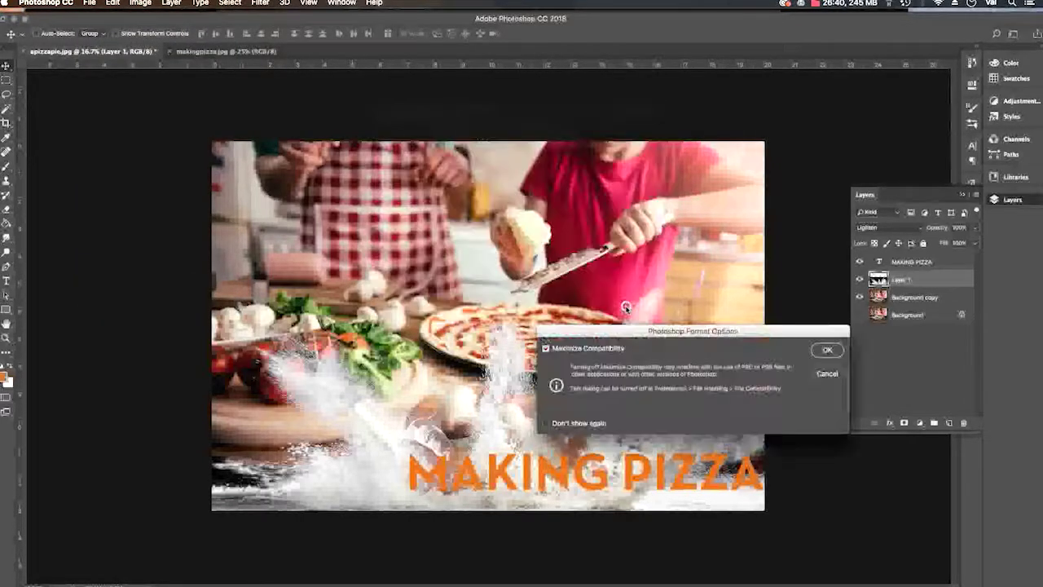
click(825, 351)
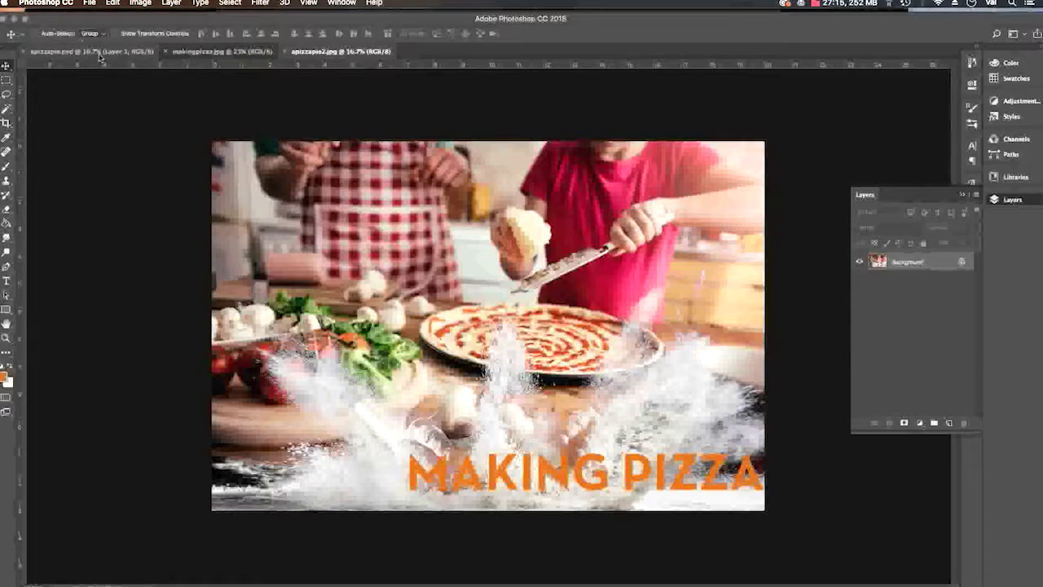
Compare the layer lists of apizzapie.psd and apizzapie2.jpg, ending on the PSD document
click(99, 52)
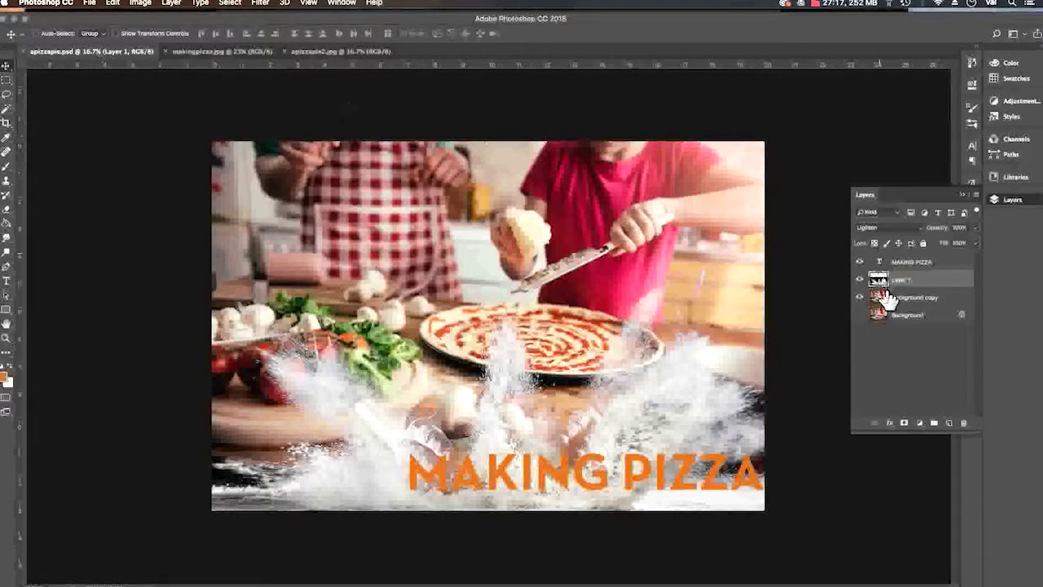
click(326, 53)
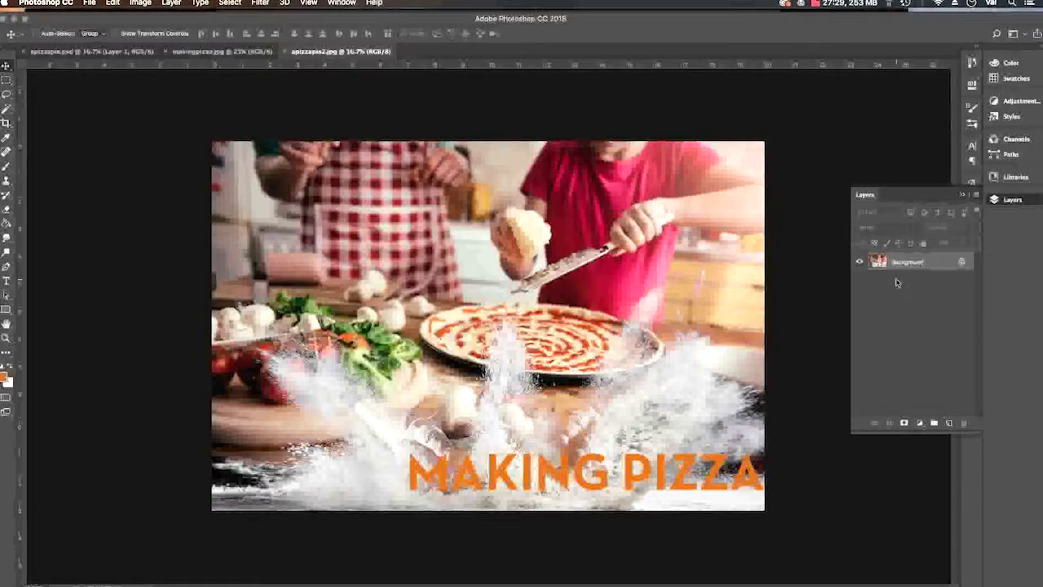
click(106, 51)
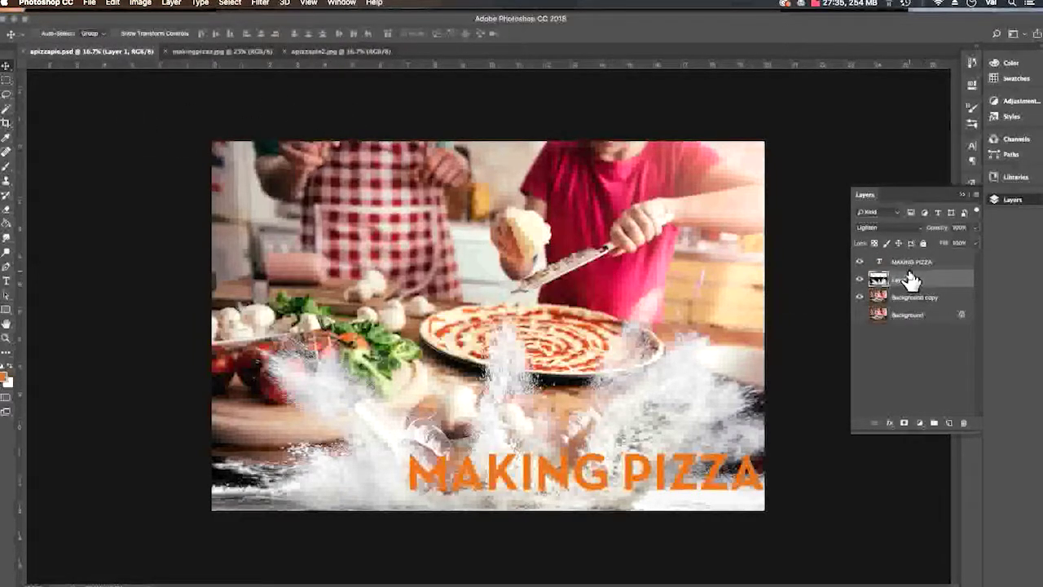
Move Background copy above Layer 1, hide Layer 1, Background copy and the MAKING PIZZA text, and show the original Background
drag(907, 299, 899, 275)
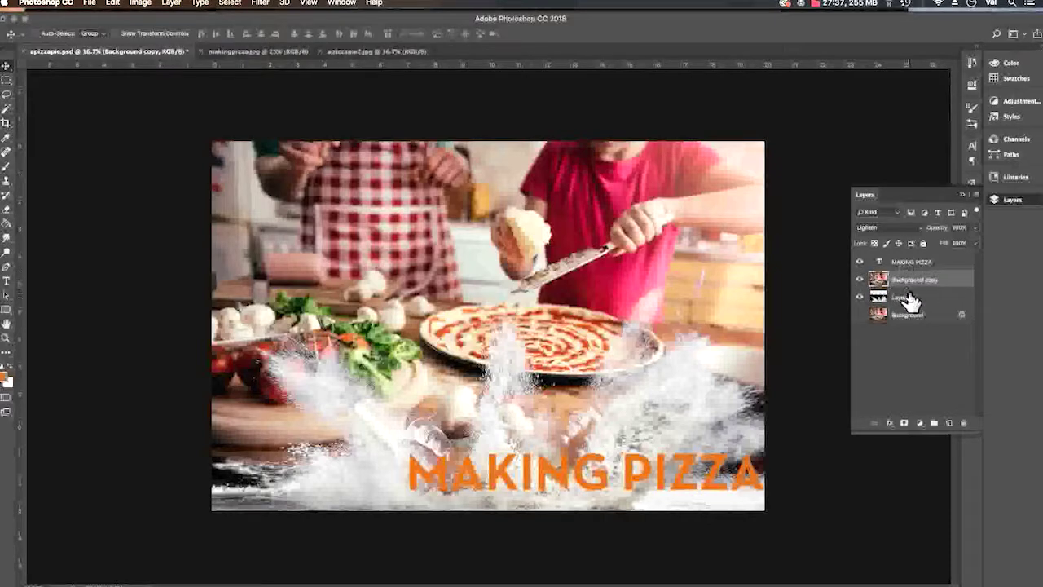
click(860, 280)
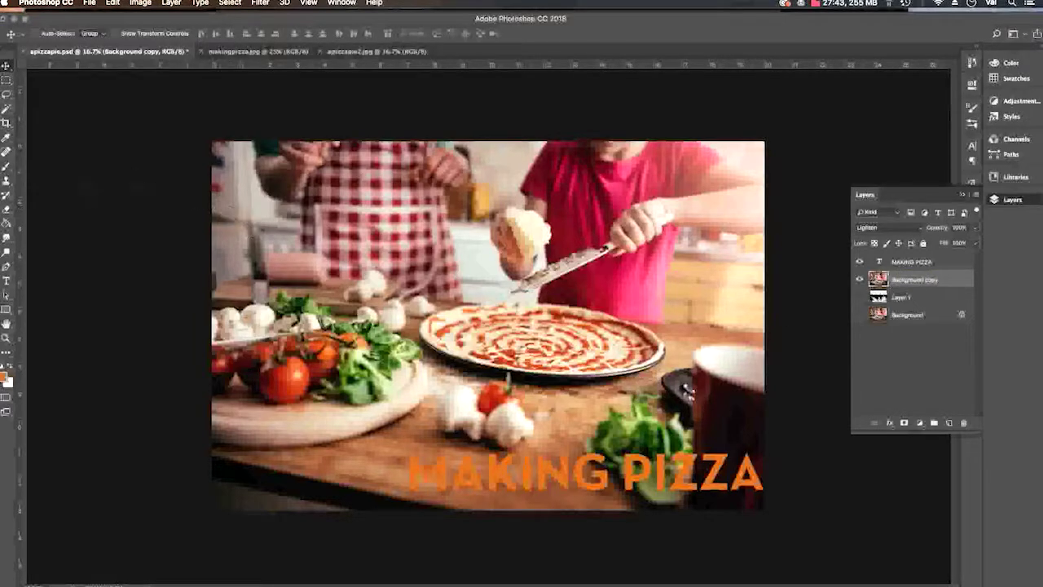
click(6, 165)
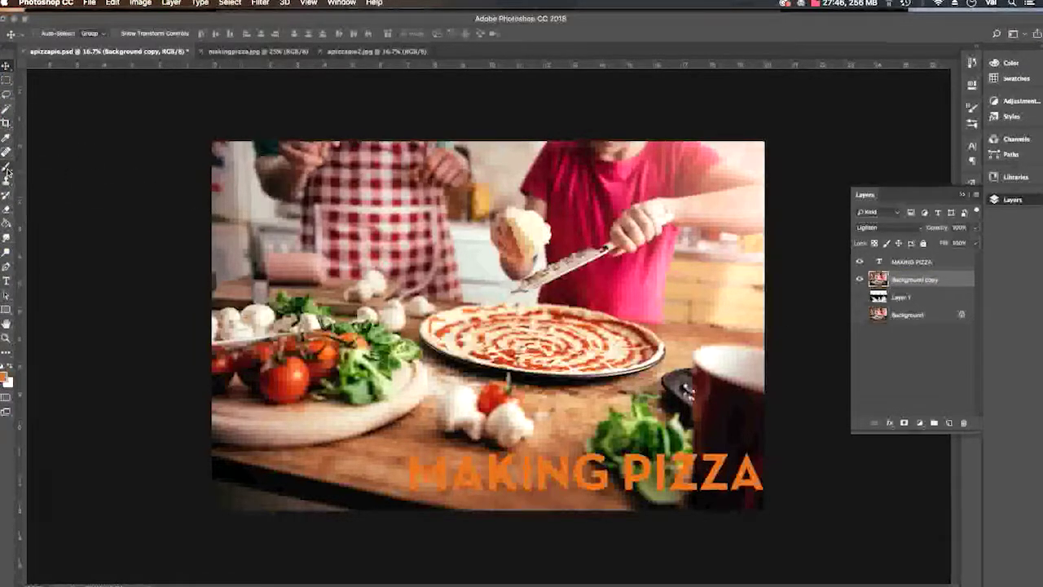
click(7, 108)
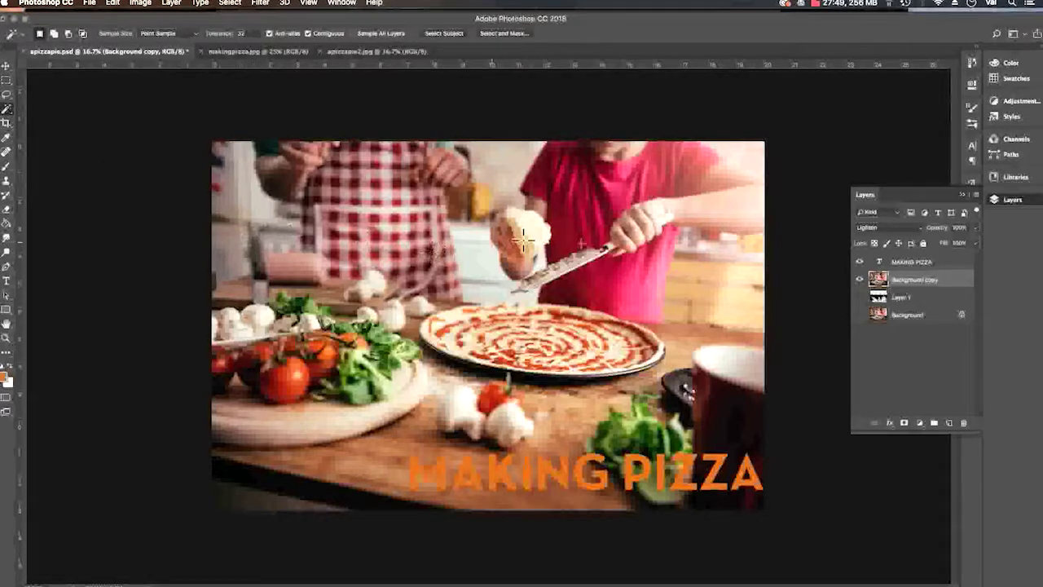
click(858, 279)
click(855, 259)
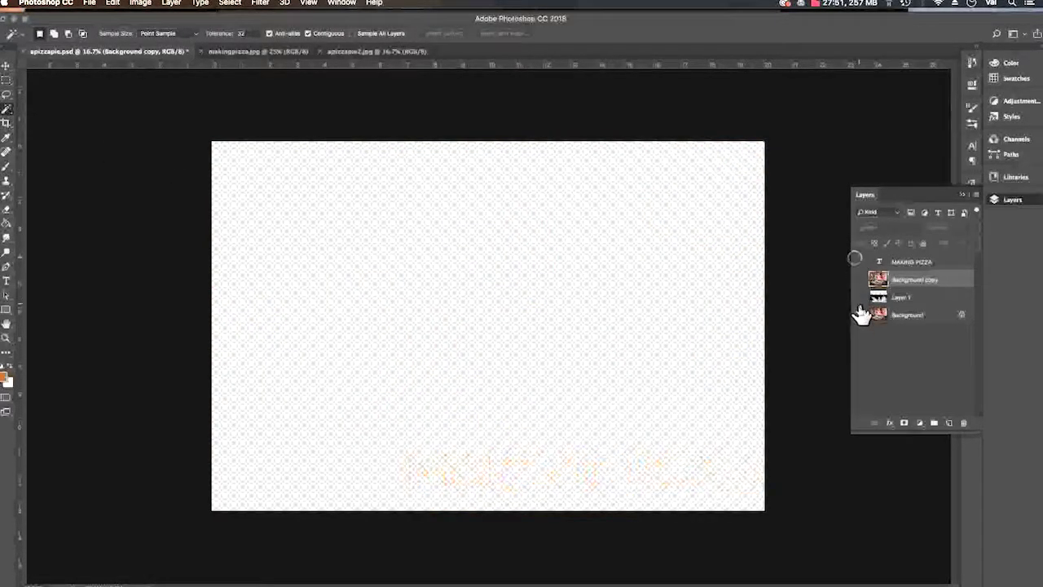
click(859, 314)
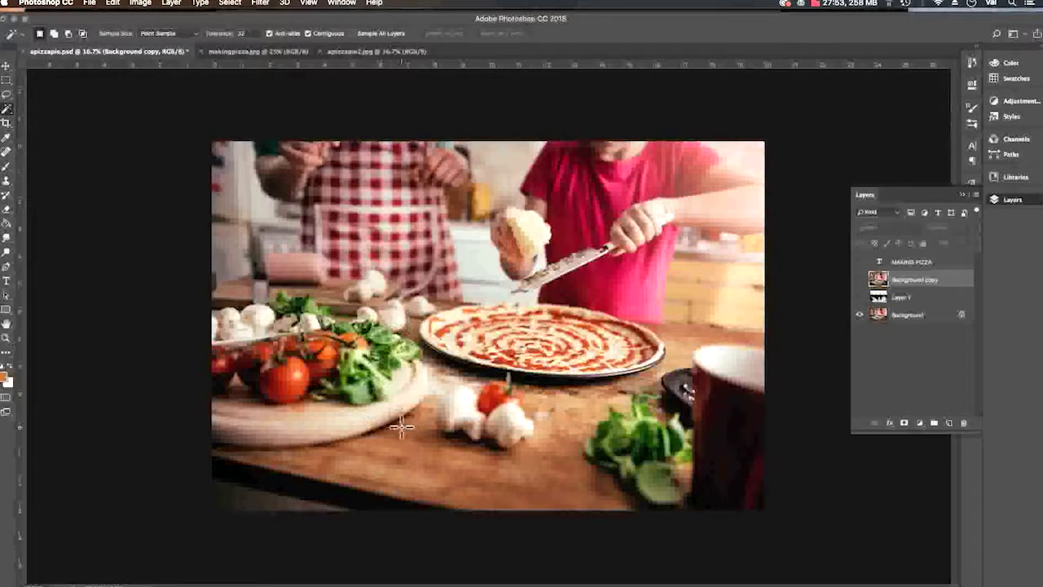
Select the kitchen background areas between and on both sides of the two cooks with the Magic Wand, adding each to the selection
click(474, 289)
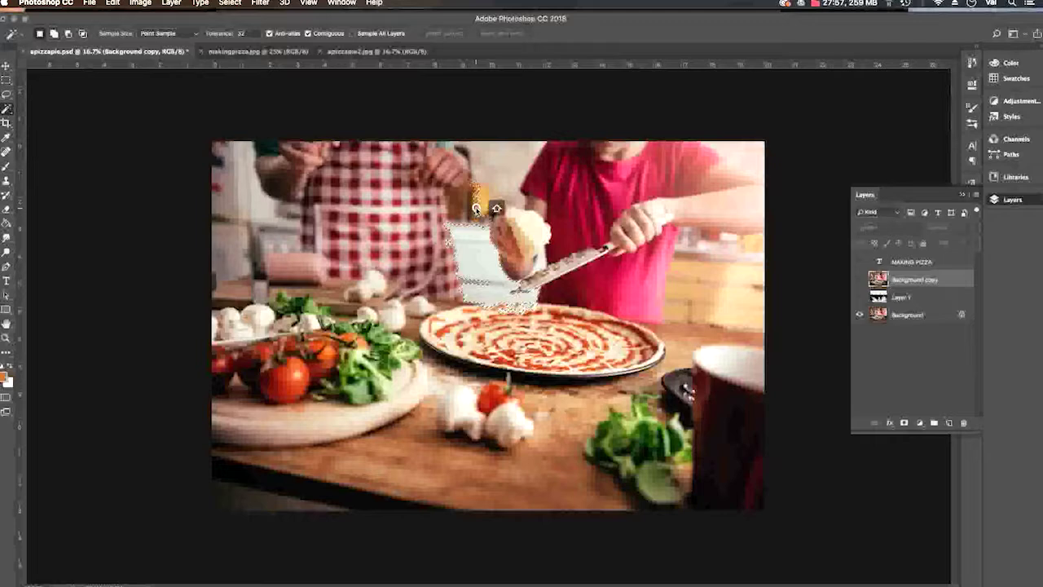
shift+click(460, 215)
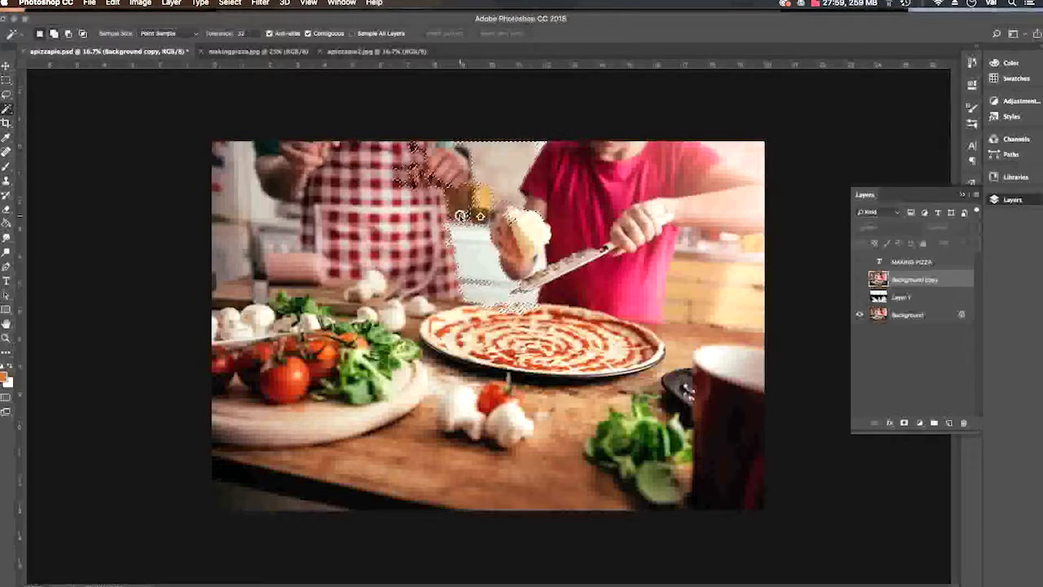
shift+click(728, 243)
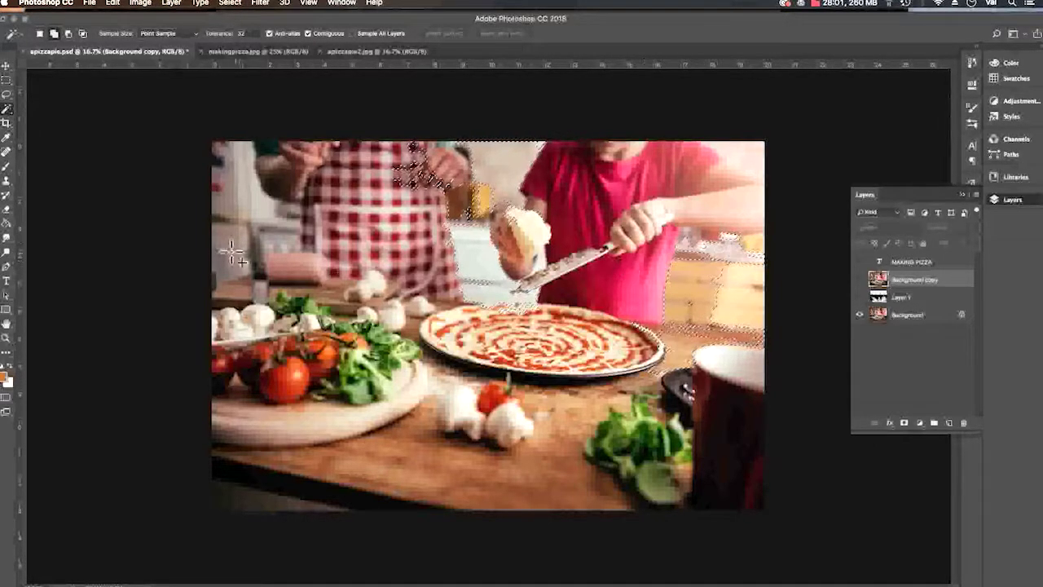
shift+click(244, 248)
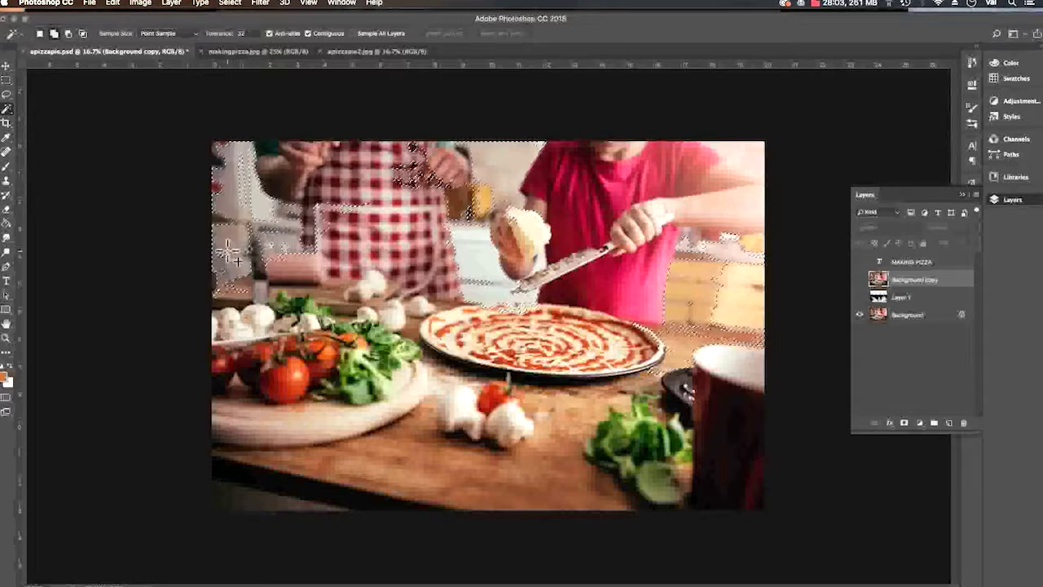
Replace the current selection with a Magic Wand selection of the kitchen area beside the apron-wearing cook, and make Background the active layer
key(super+d)
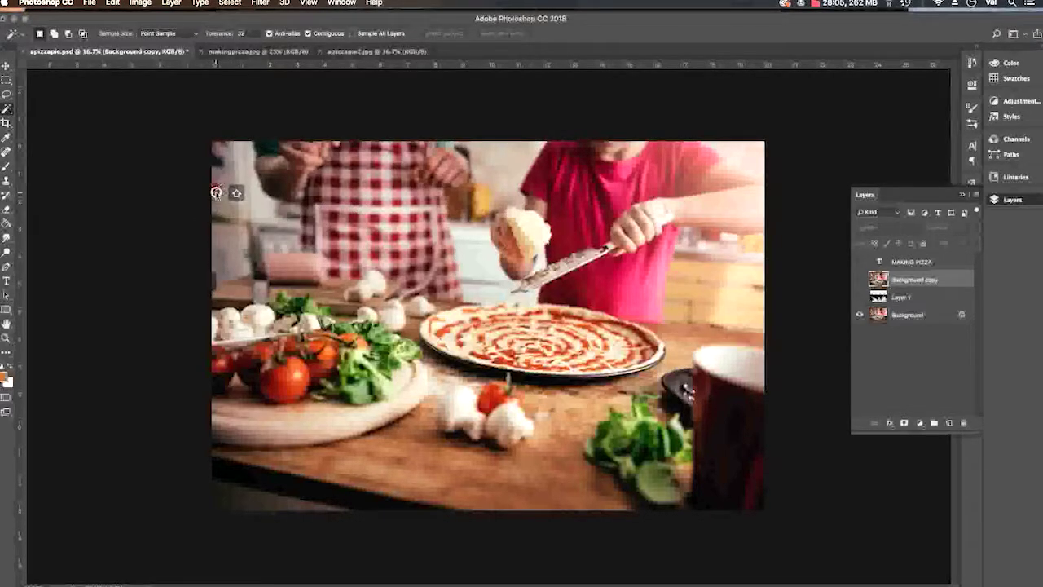
click(233, 241)
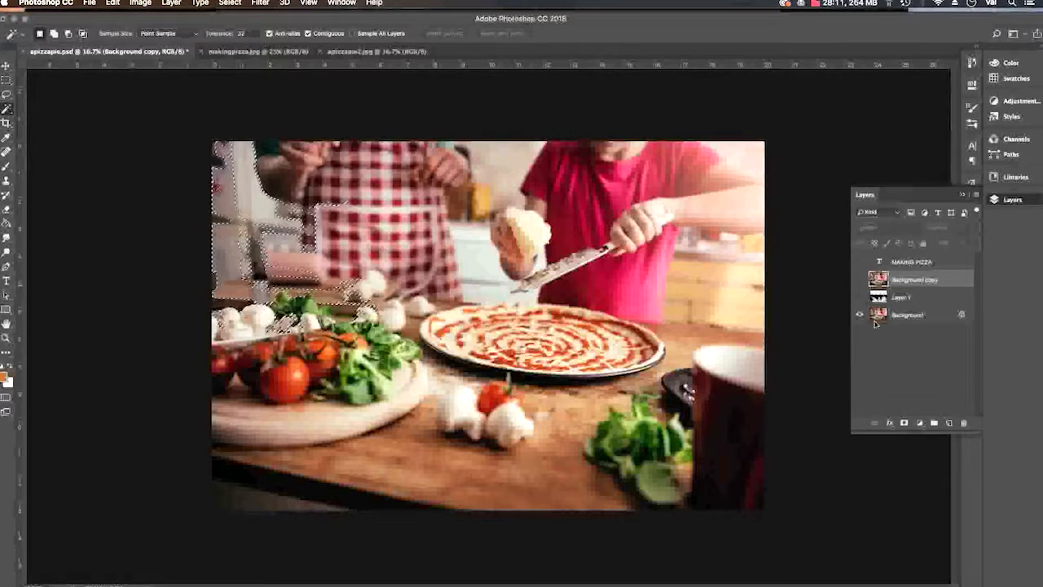
click(909, 316)
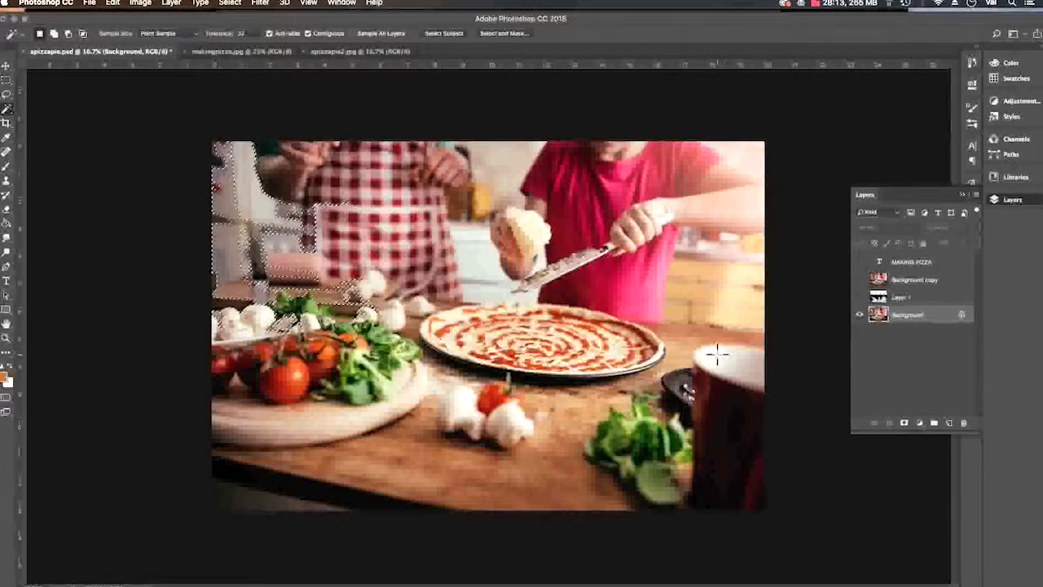
Try a Content-Aware fill of the selected kitchen area in Normal mode at 100% opacity, and undo it
key(shift+BackSpace)
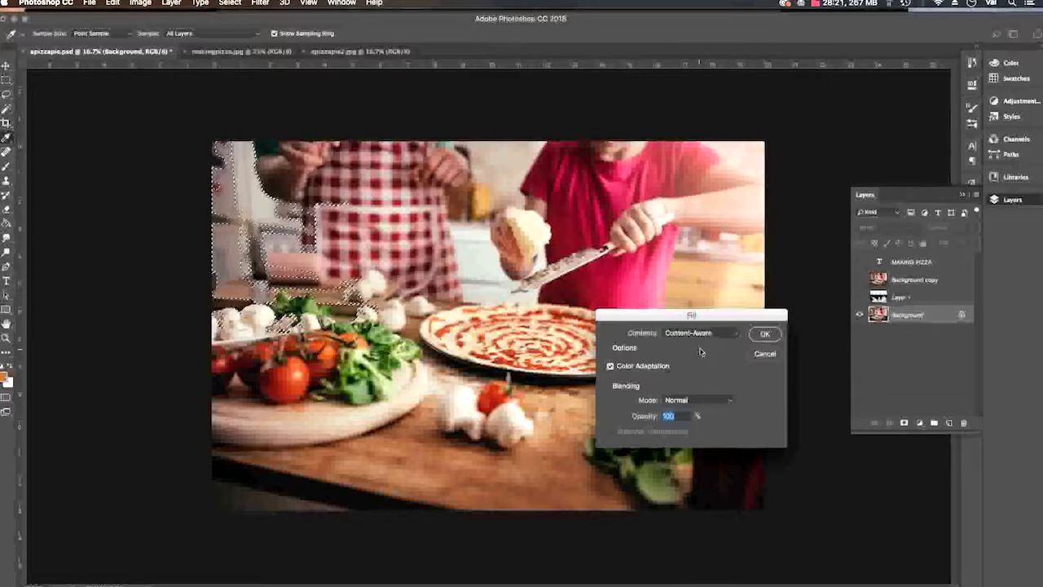
click(699, 333)
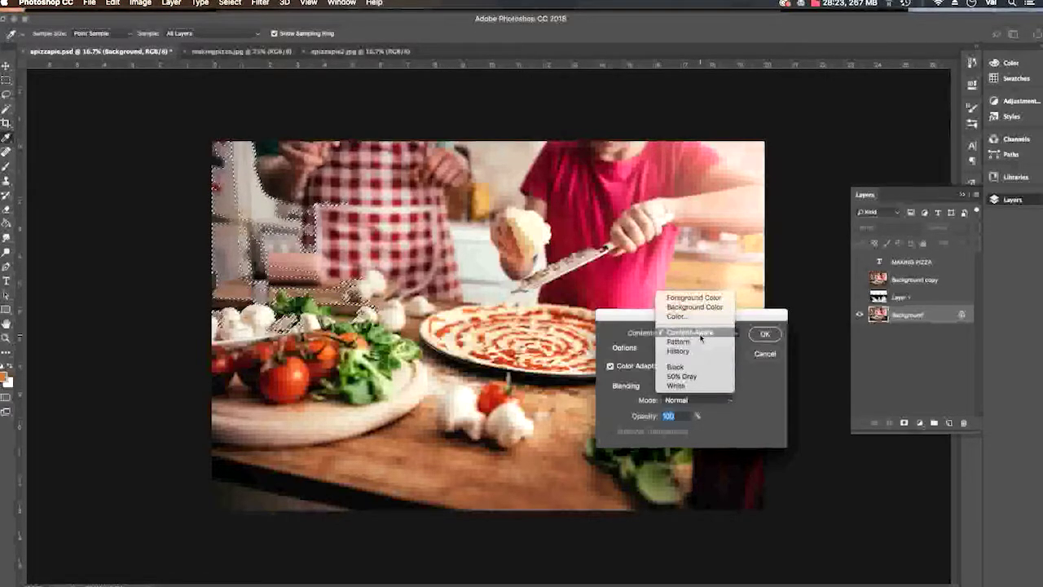
click(699, 333)
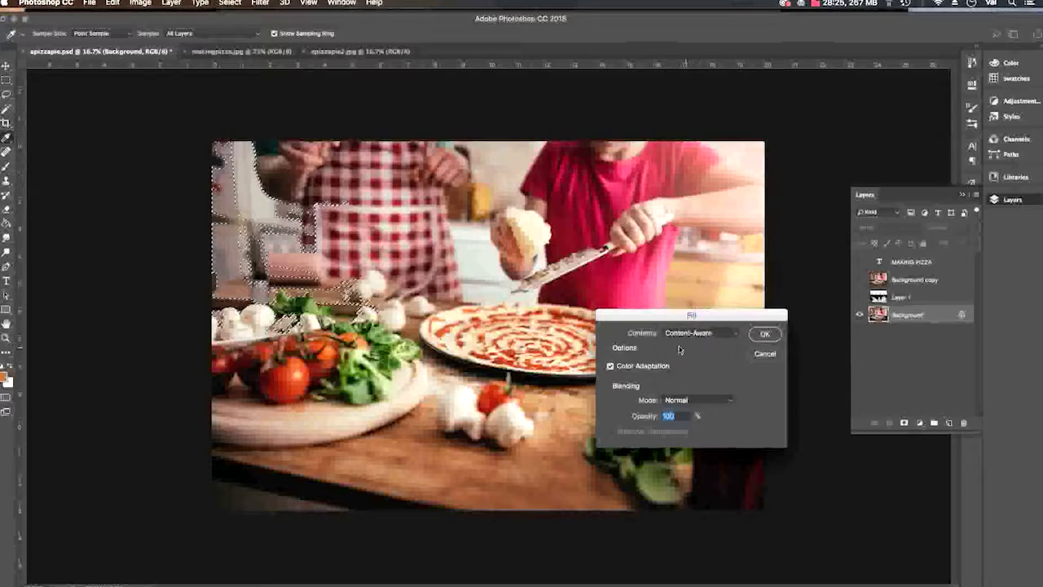
click(764, 336)
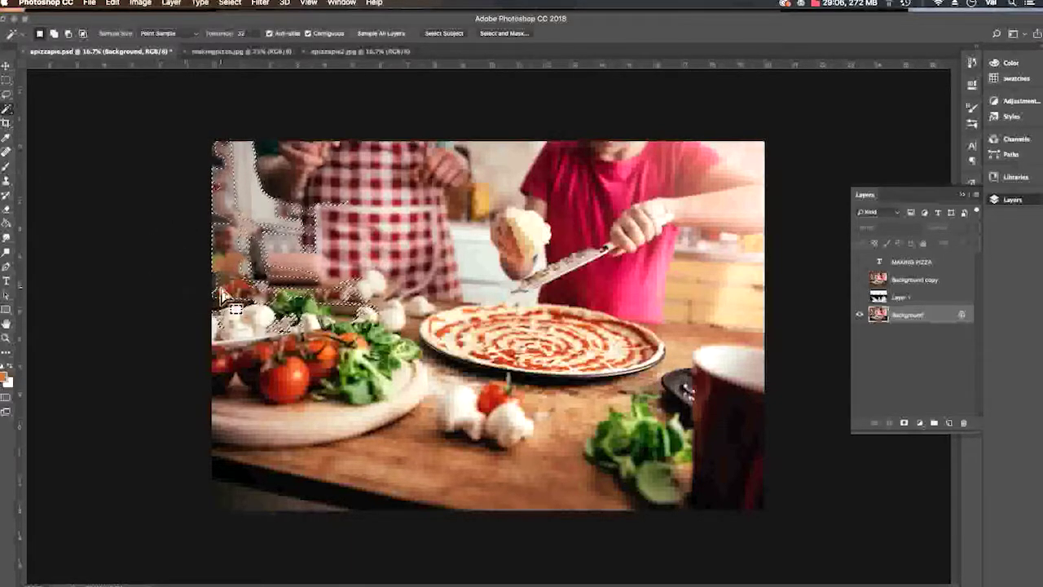
key(super+z)
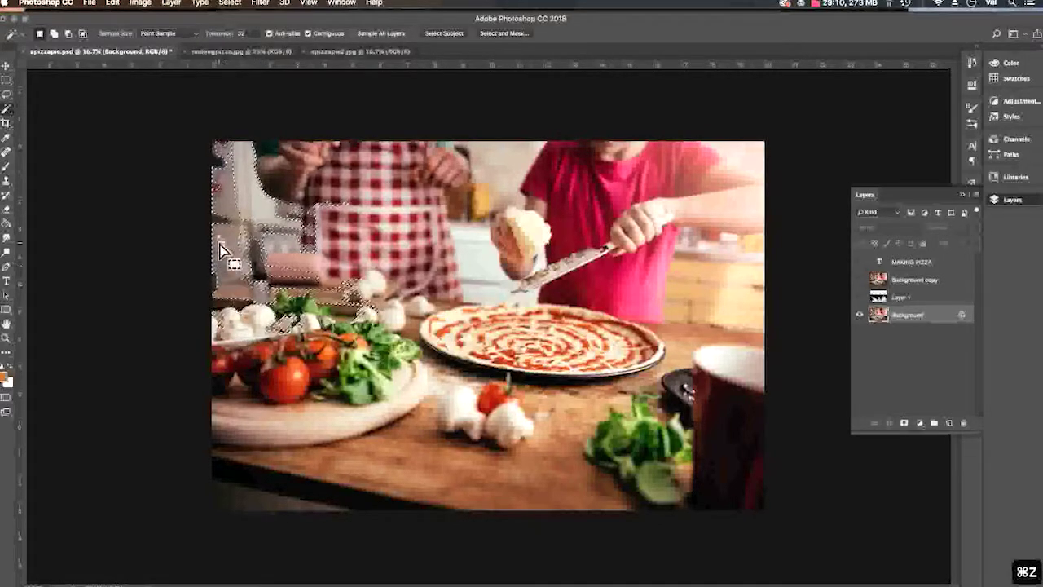
click(141, 4)
click(141, 5)
Select the wooden tabletop around the pizza, greens and cutting board plus the dark area below its front edge with the Magic Wand
click(417, 471)
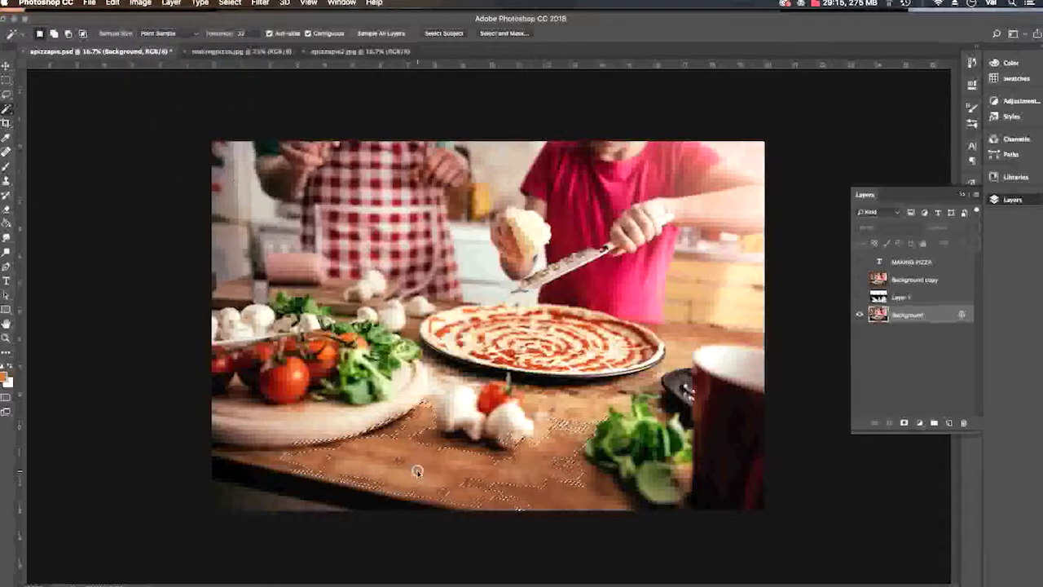
shift+click(438, 398)
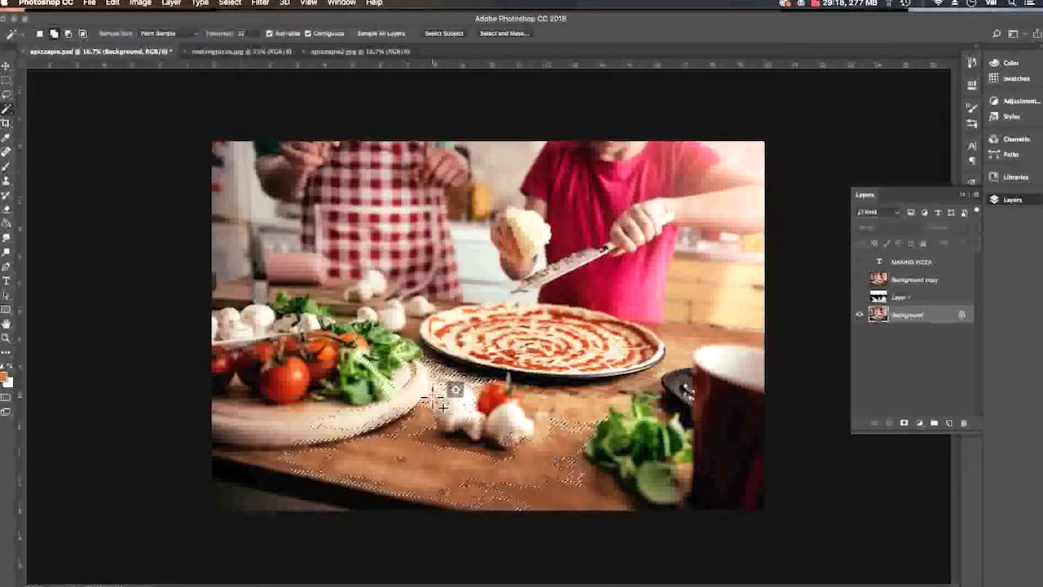
shift+click(582, 400)
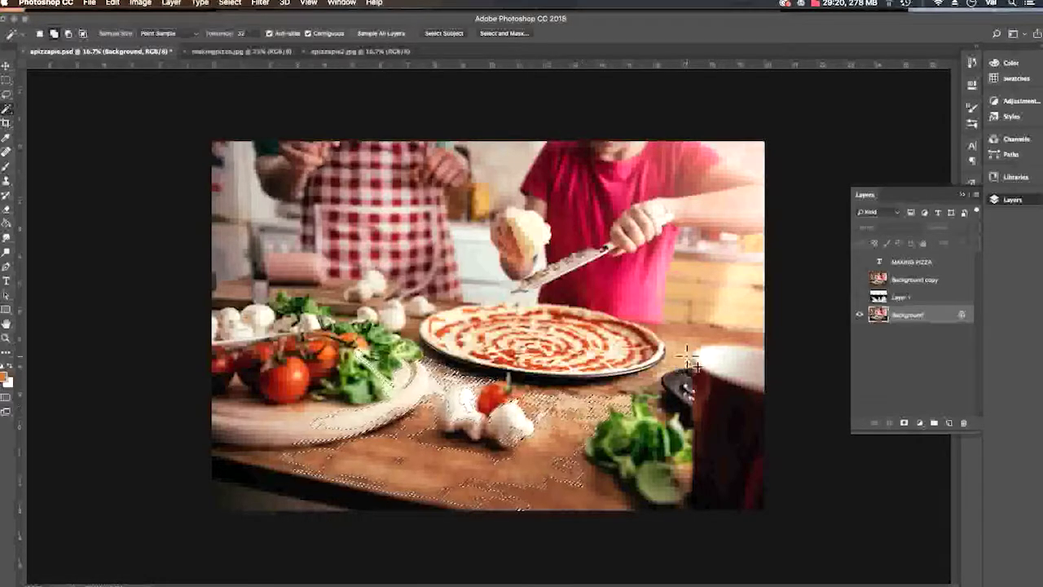
shift+click(689, 359)
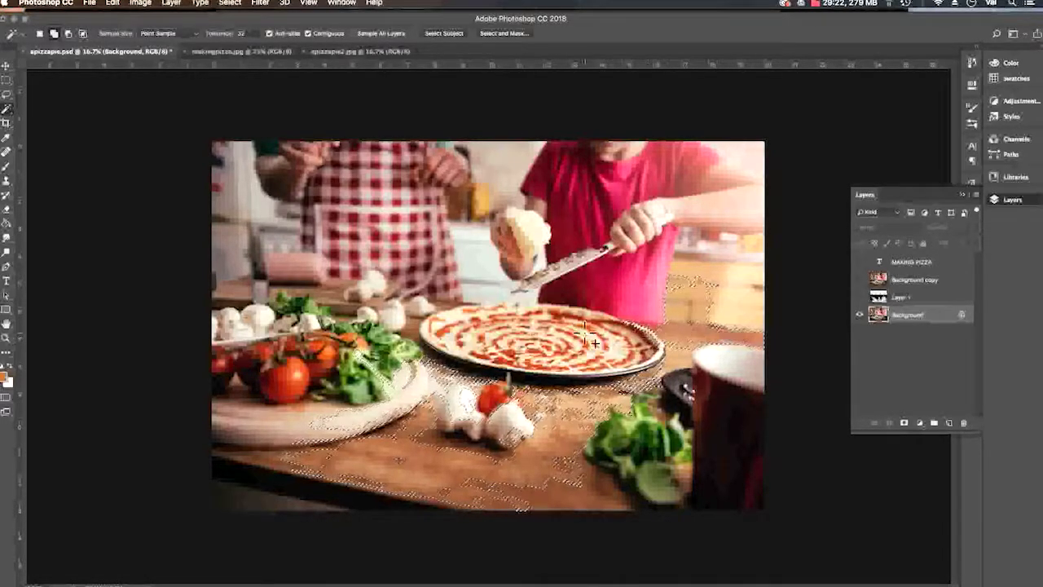
shift+click(261, 289)
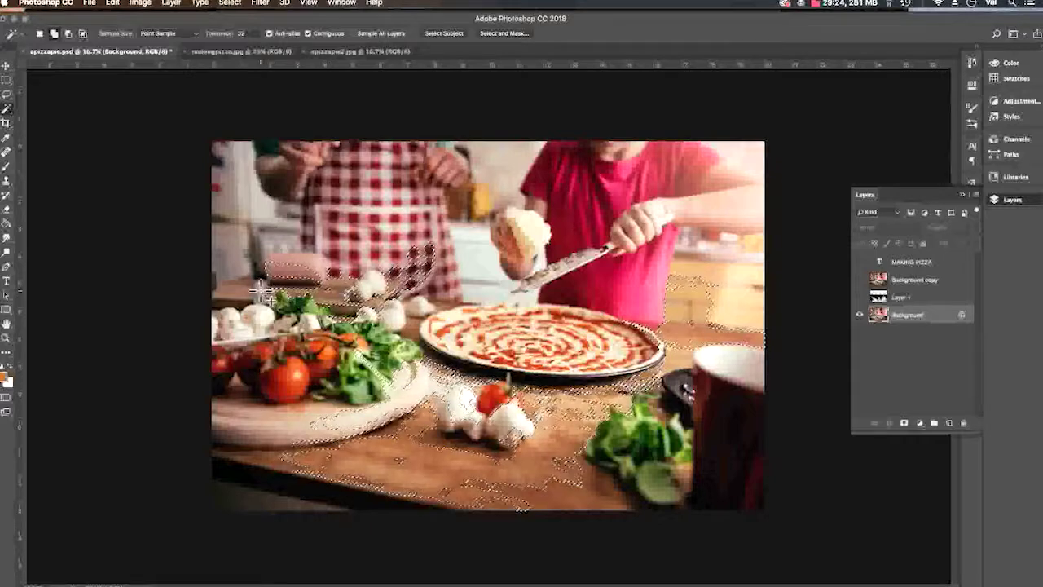
shift+click(259, 477)
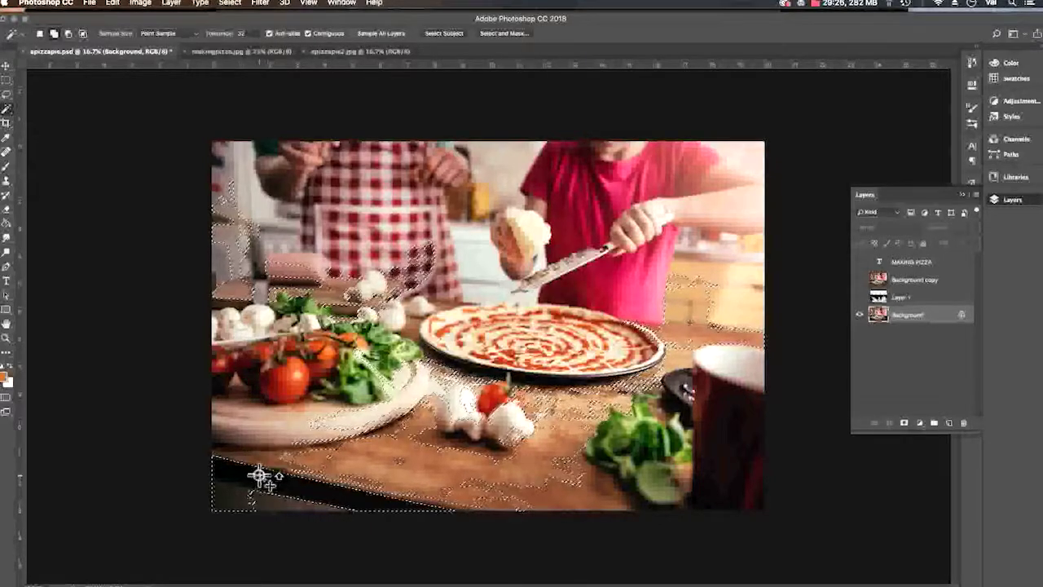
key(super+z)
shift+click(278, 501)
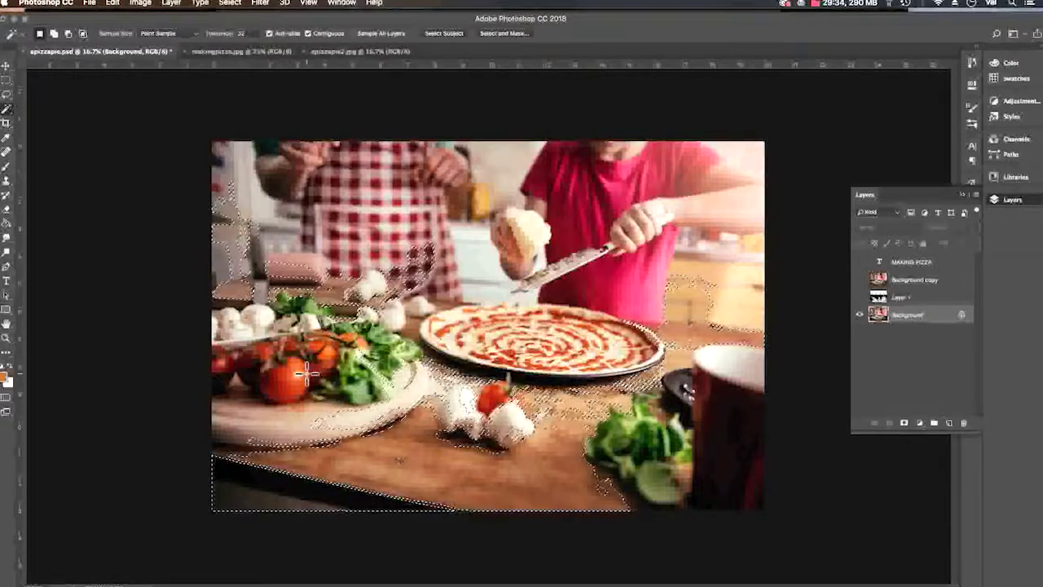
Fill the selected tabletop areas of Background with Content-Aware, compare the image by undoing and redoing the fill, and leave it undone
key(shift+BackSpace)
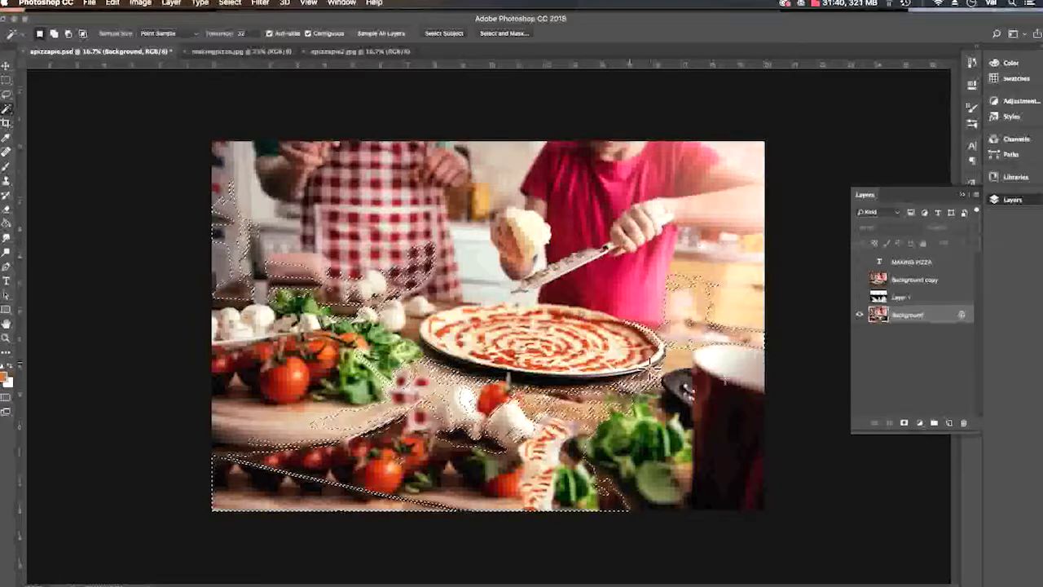
key(super+c)
key(super+z)
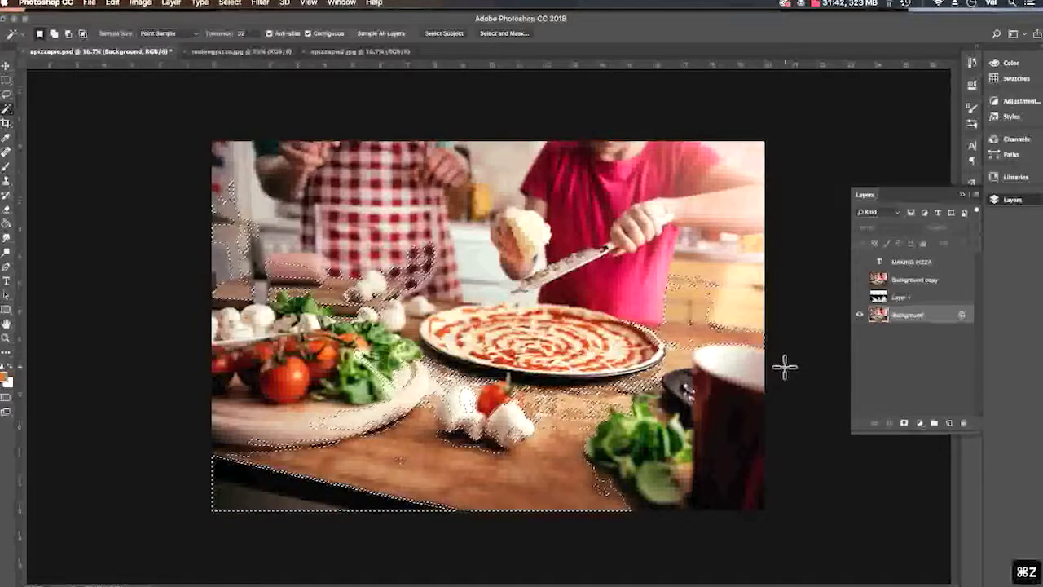
click(140, 4)
mouse_move(113, 3)
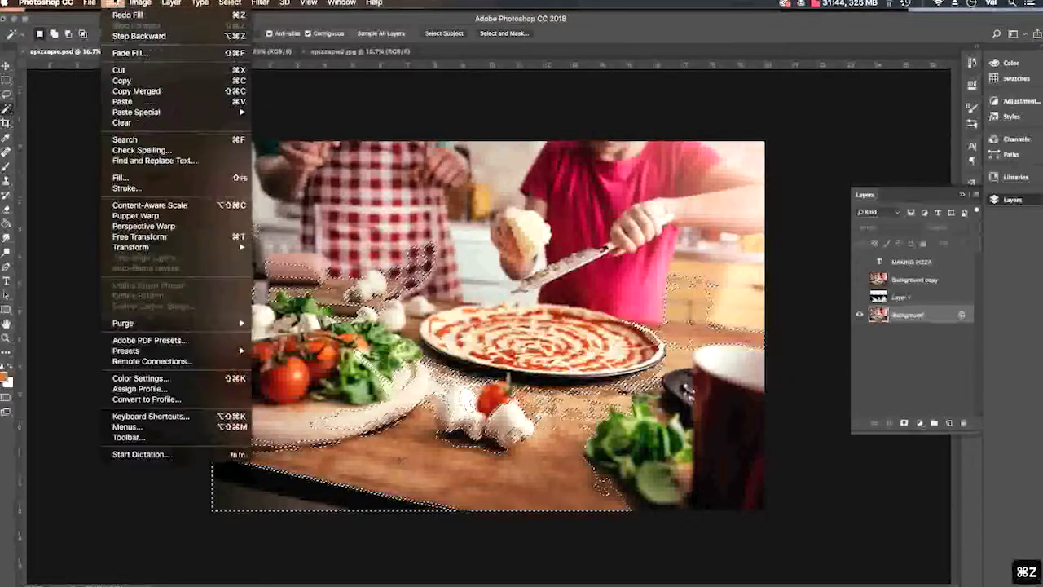
click(114, 13)
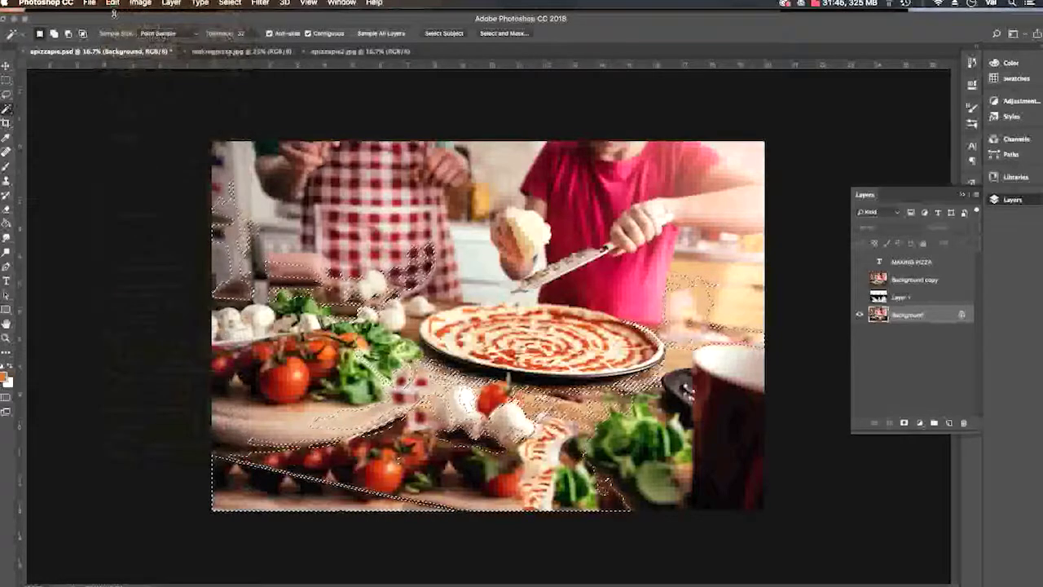
key(super+z)
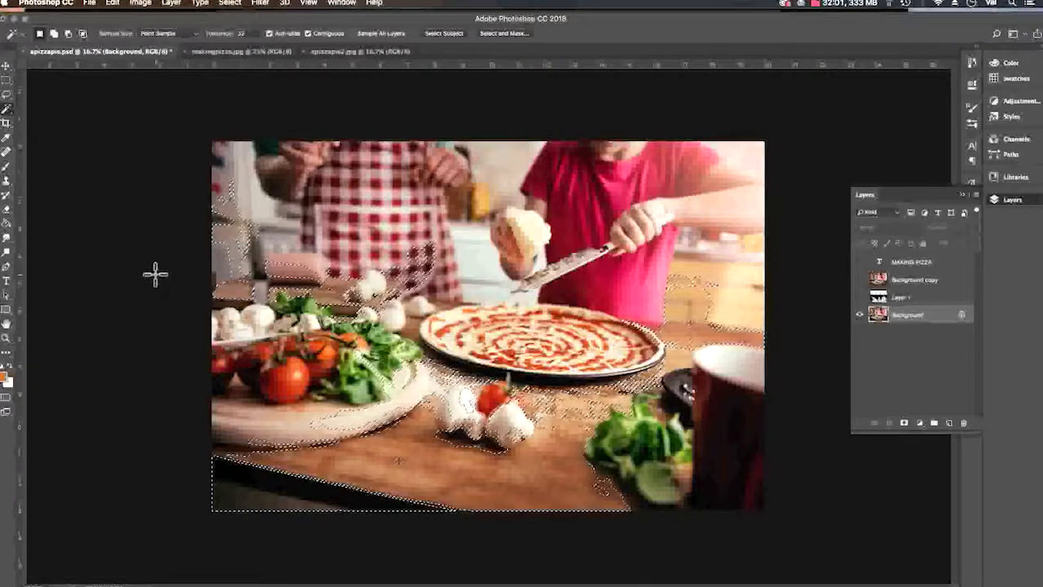
Show and activate the Background copy layer, try deleting the selected tabletop areas from it, and undo the deletion
click(859, 280)
click(900, 285)
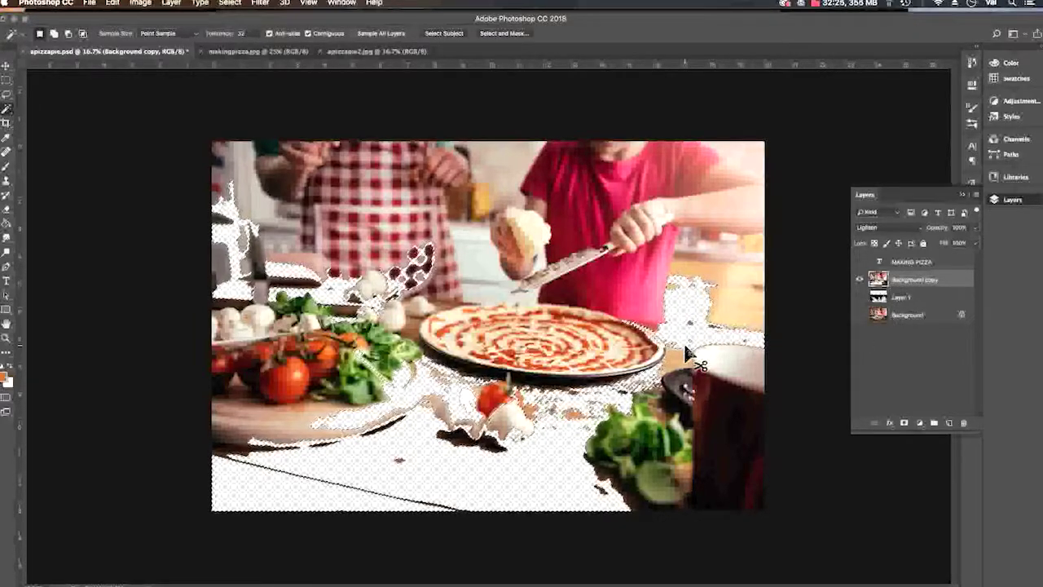
key(super+z)
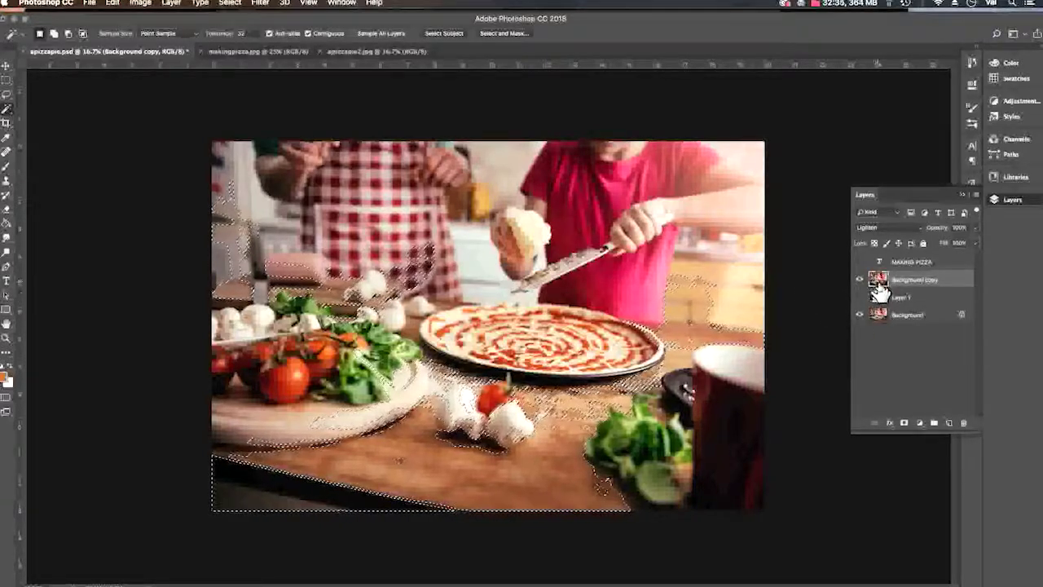
Hide Background, delete the selected tabletop areas from Background copy, and show Background again beneath it
click(900, 318)
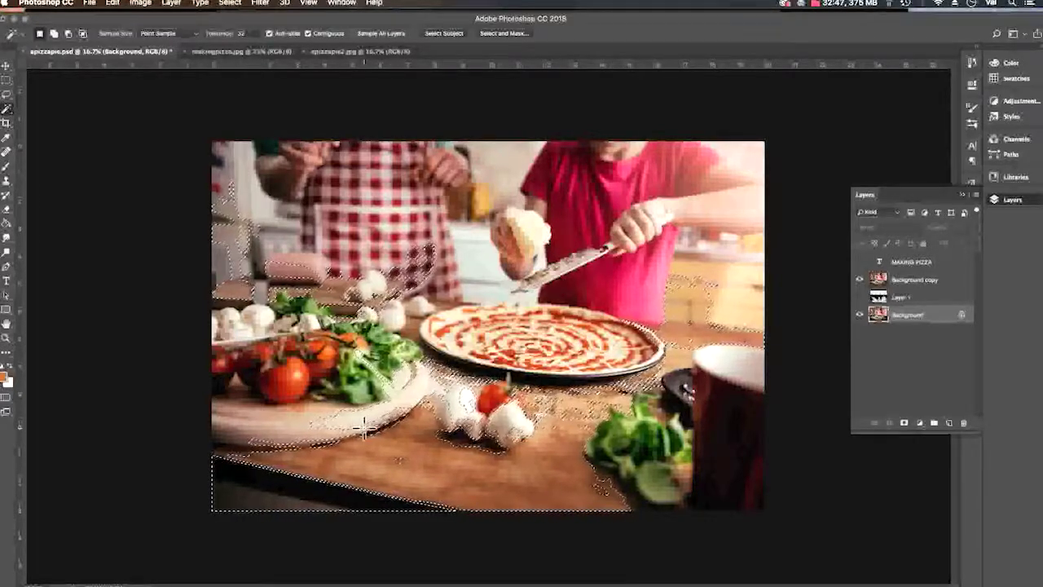
click(901, 281)
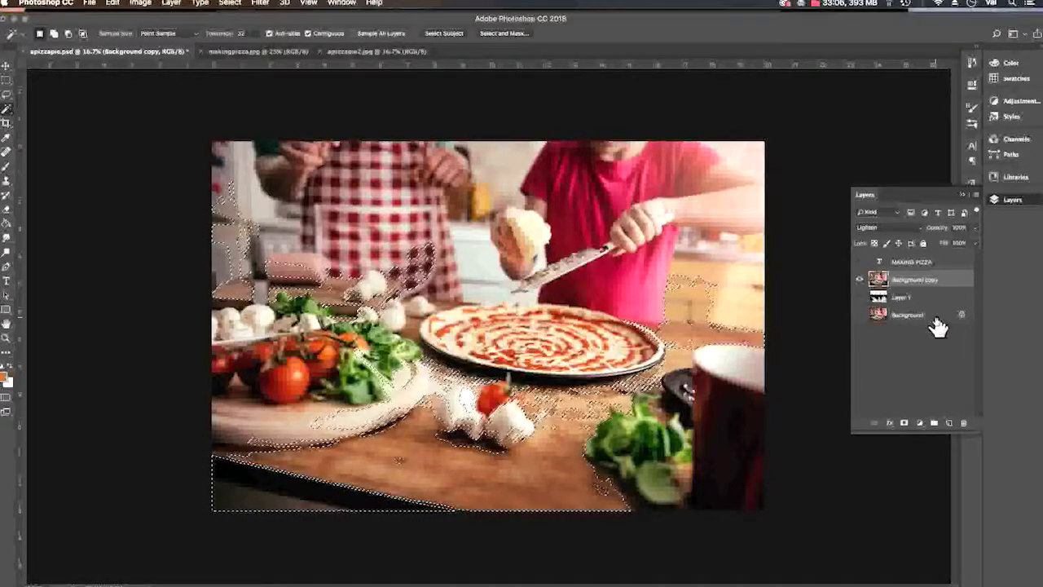
key(Delete)
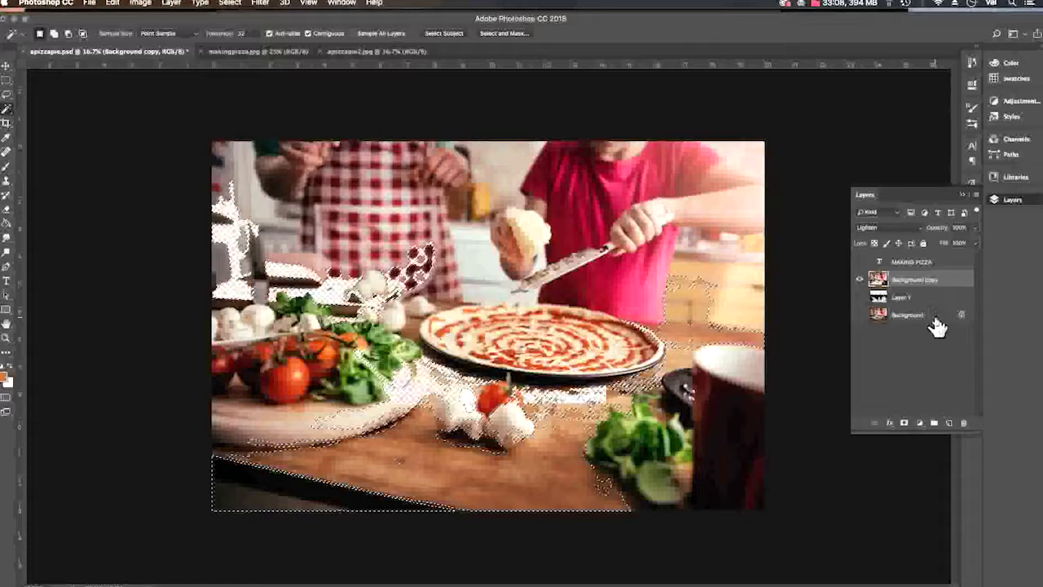
click(858, 314)
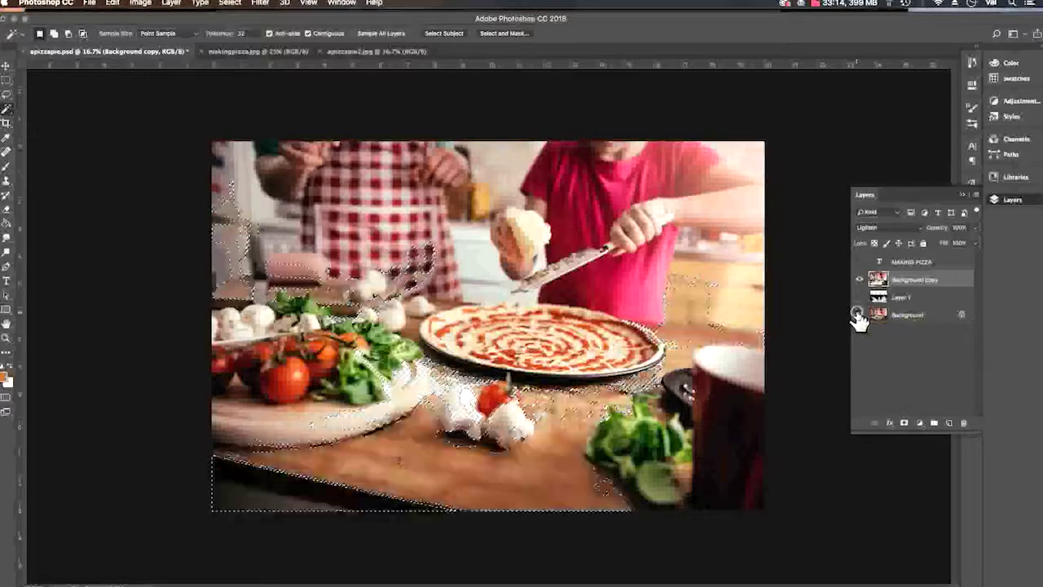